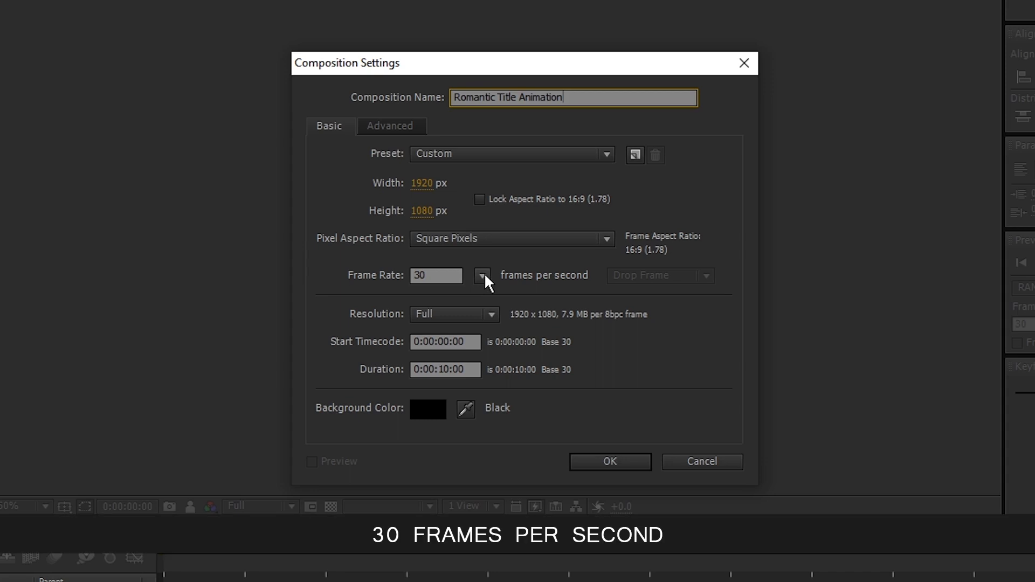
- Set the composition duration to 0:00:06:00, keep the black background colour, and confirm the composition settings
{"action": "left_click", "coordinate": [442, 371]}
{"action": "key", "text": "BackSpace"}
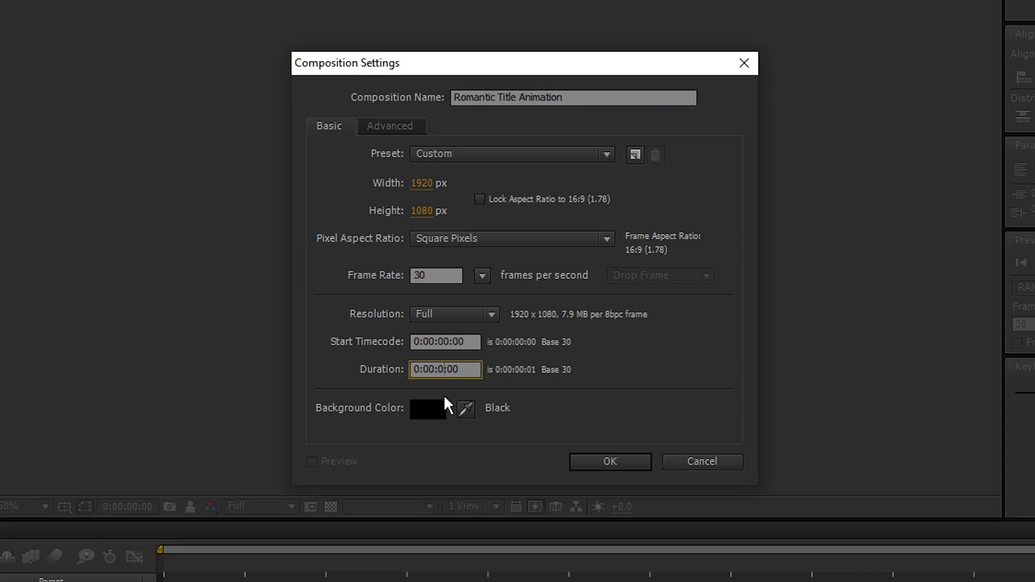
{"action": "type", "text": "6"}
{"action": "left_click", "coordinate": [426, 409]}
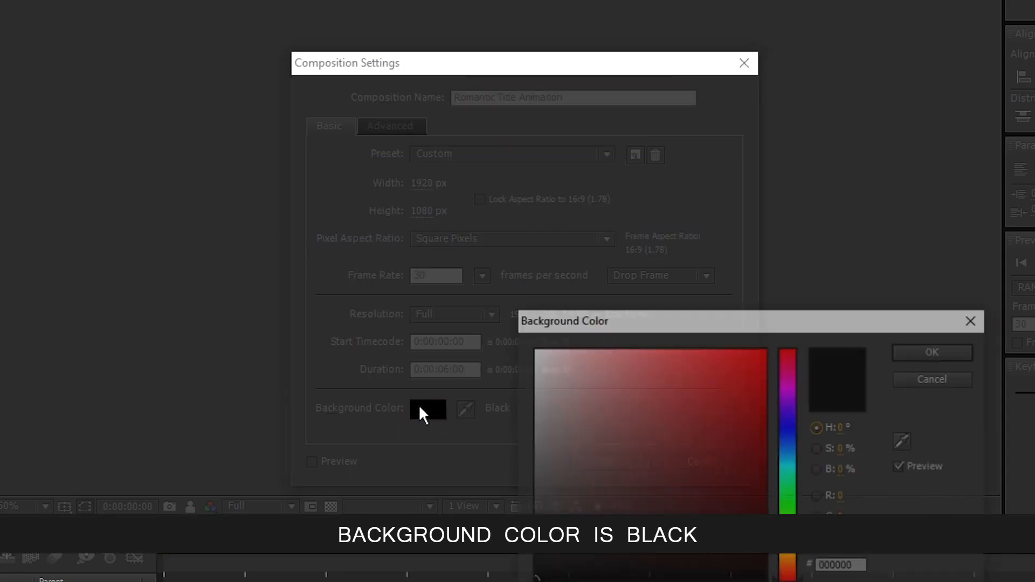
{"action": "left_click_drag", "start_coordinate": [677, 323], "coordinate": [523, 87]}
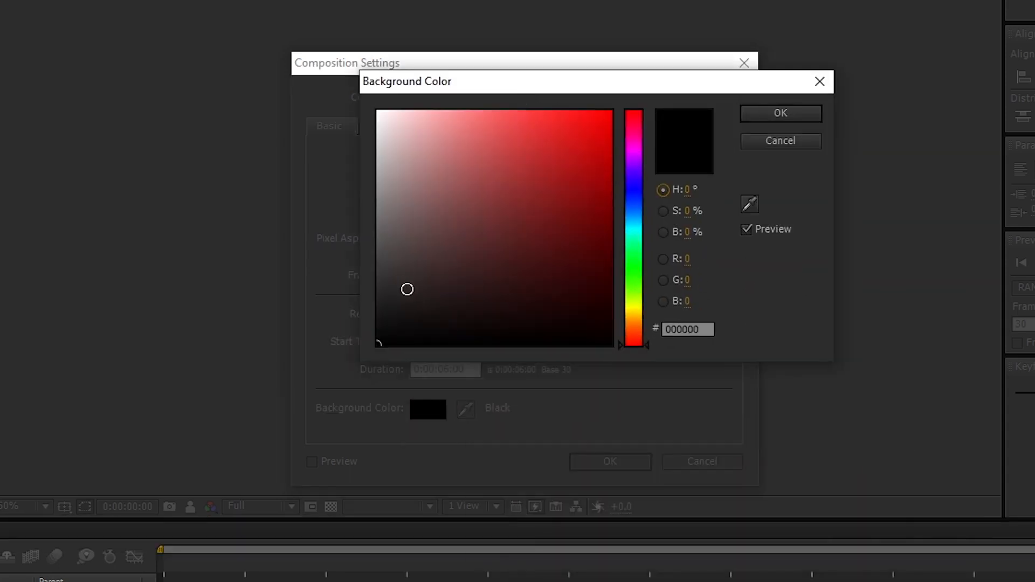
{"action": "left_click", "coordinate": [811, 113]}
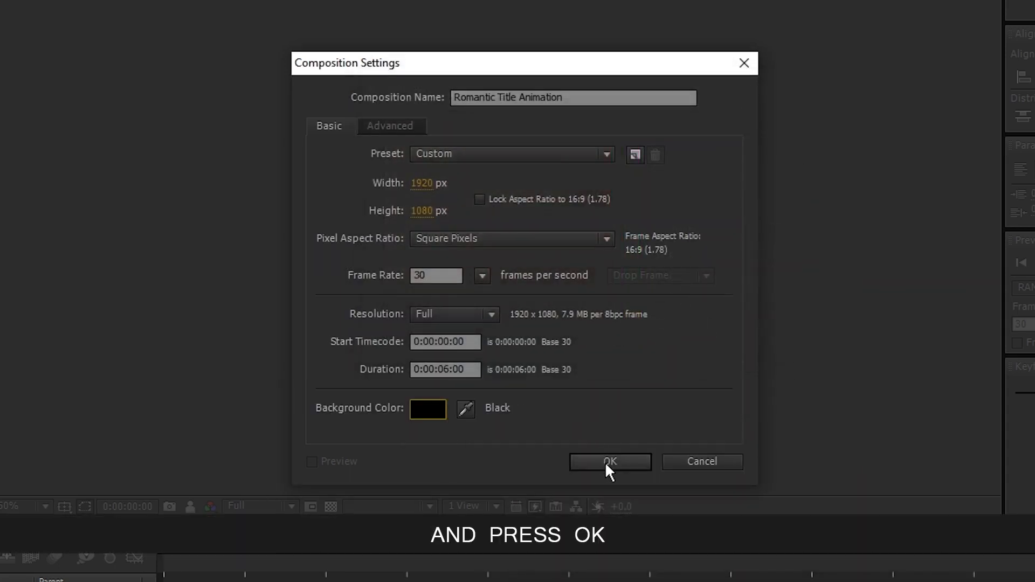
{"action": "left_click", "coordinate": [606, 462]}
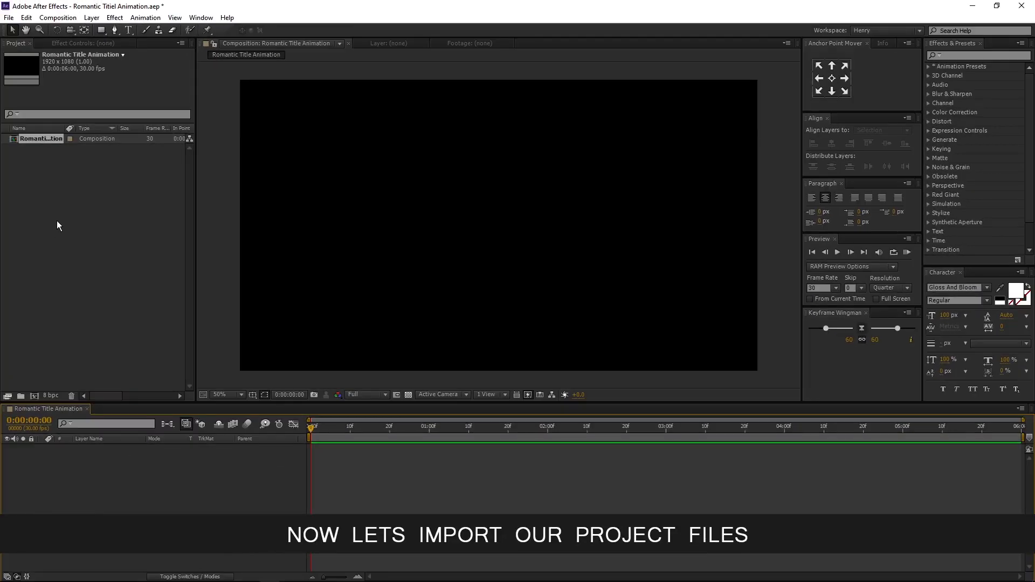
- Import the files Heart.png and Scratch.png into the project
{"action": "left_click", "coordinate": [58, 223]}
{"action": "right_click", "coordinate": [66, 221]}
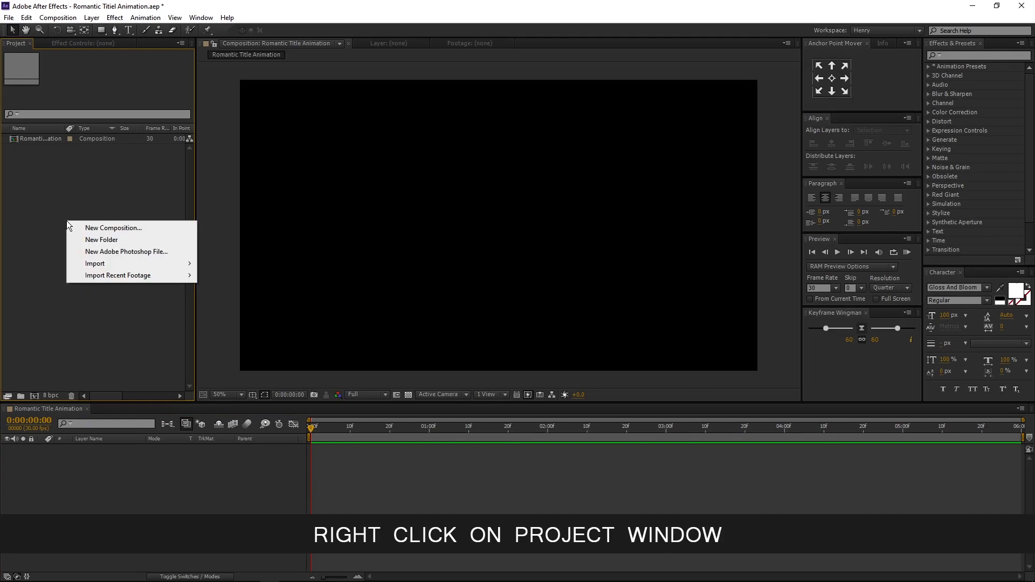
{"action": "mouse_move", "coordinate": [97, 265]}
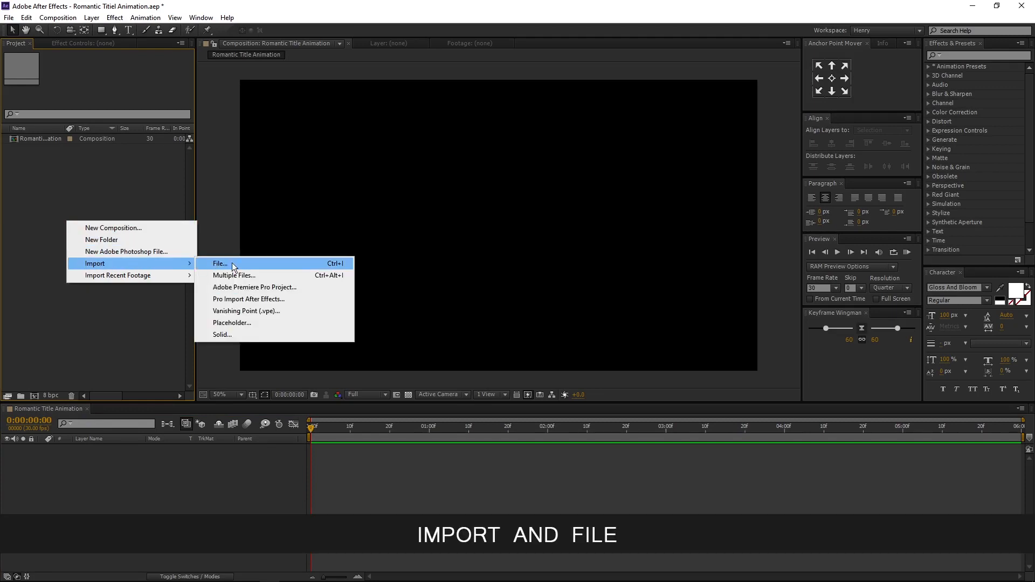
{"action": "left_click", "coordinate": [321, 263]}
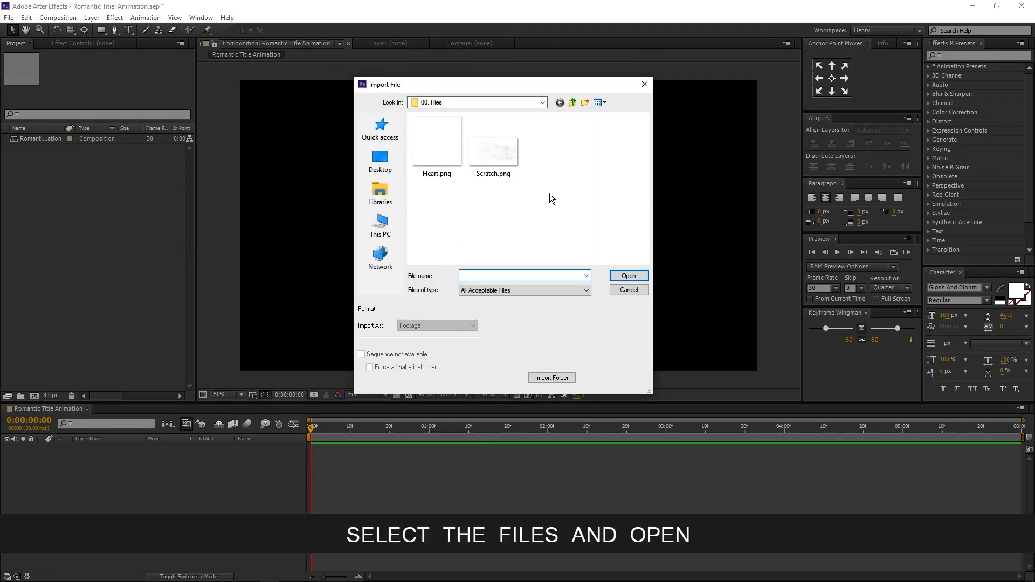
{"action": "left_click_drag", "start_coordinate": [549, 193], "coordinate": [422, 143]}
{"action": "left_click", "coordinate": [631, 276]}
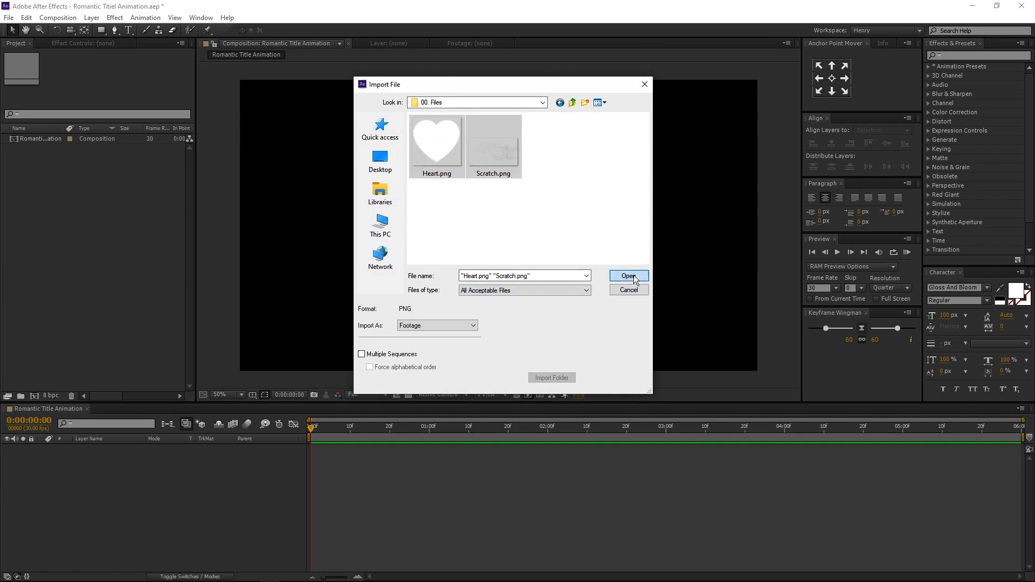
- Create a new composition named Text
{"action": "left_click", "coordinate": [61, 226]}
{"action": "left_click", "coordinate": [35, 396]}
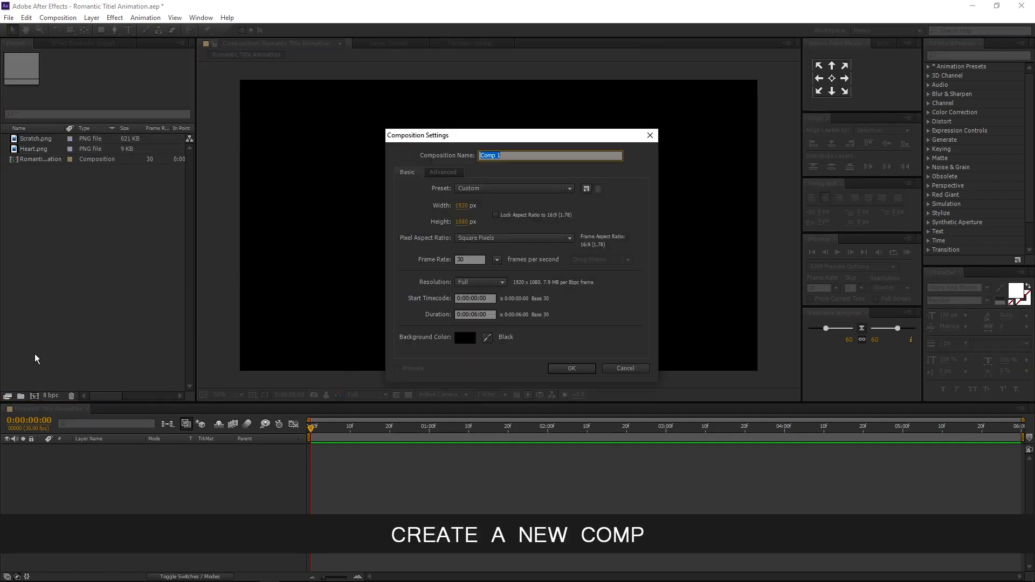
{"action": "type", "text": "Text"}
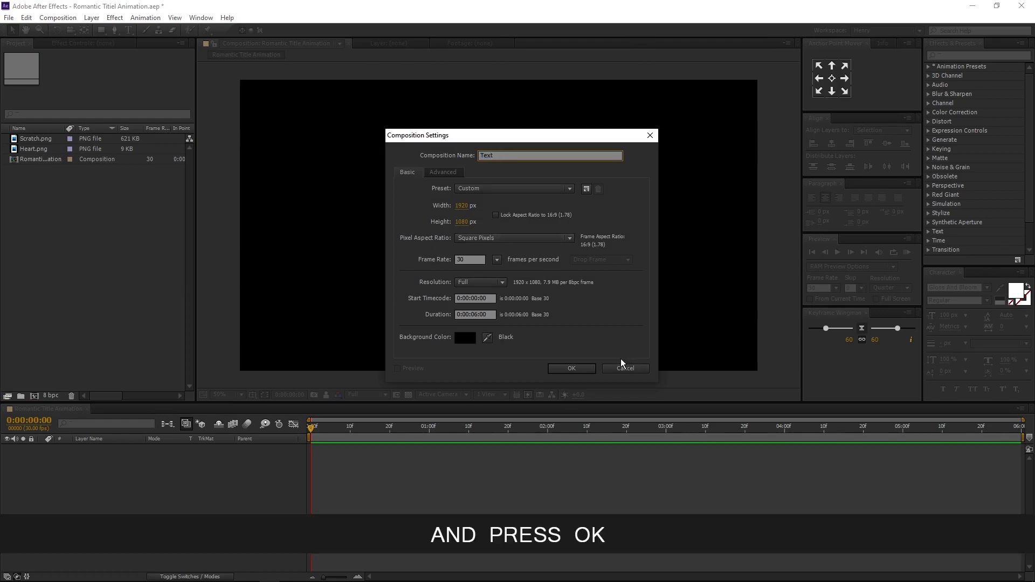
{"action": "left_click", "coordinate": [579, 369]}
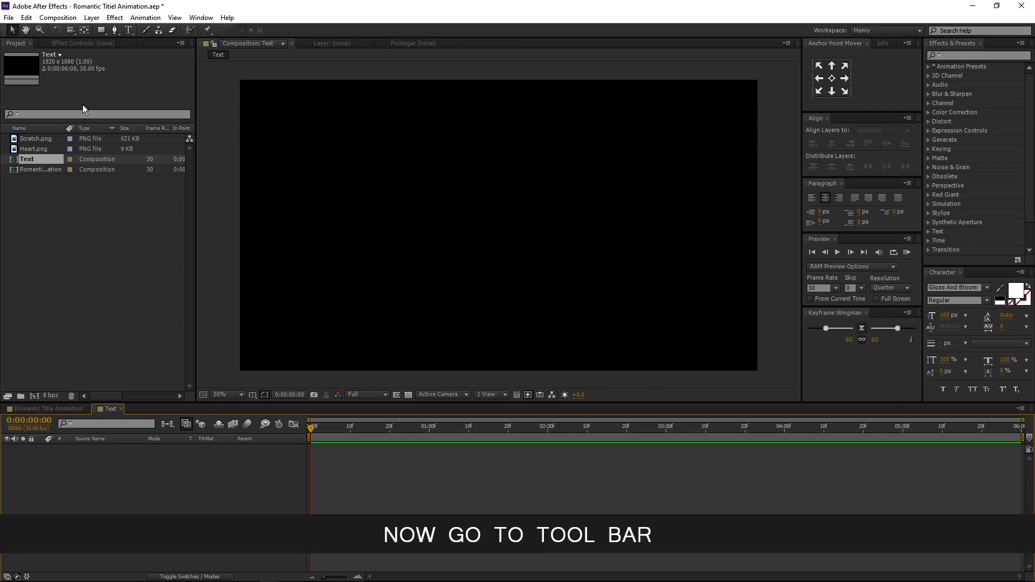
- With the Horizontal Type Tool, write the text Romantic Title in the composition
{"action": "left_click", "coordinate": [129, 29]}
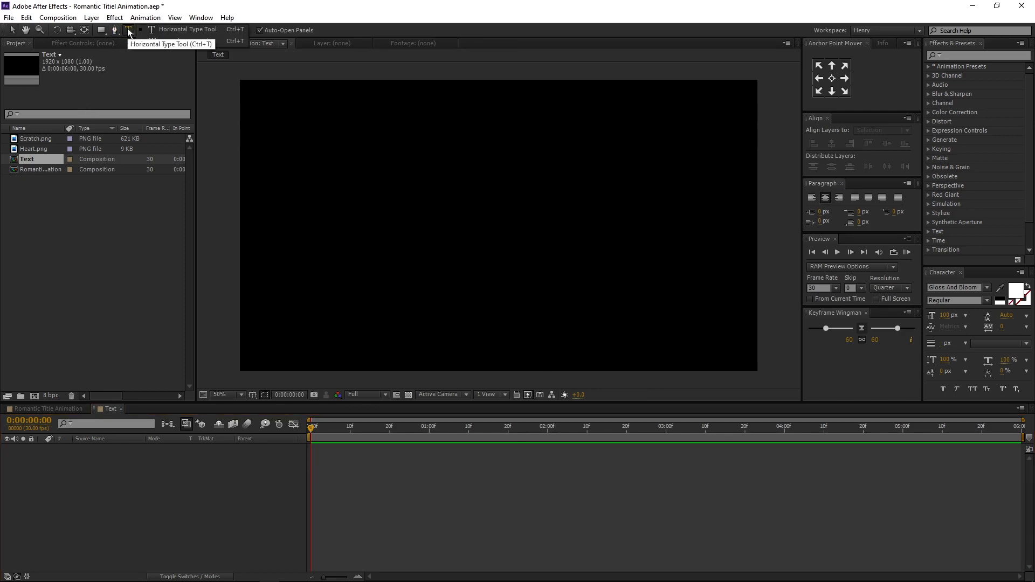
{"action": "left_click", "coordinate": [186, 30]}
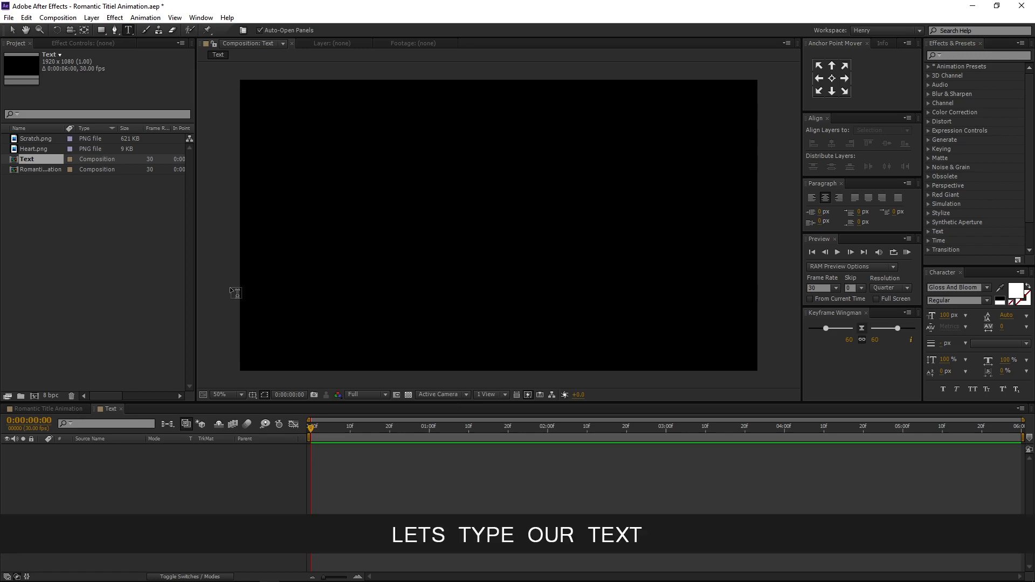
{"action": "left_click", "coordinate": [329, 255]}
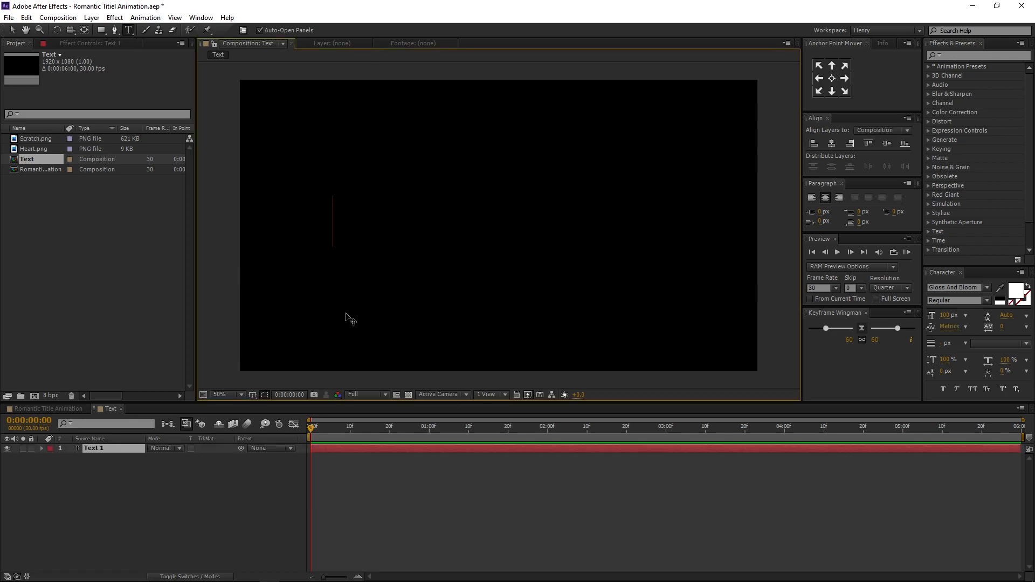
{"action": "type", "text": "Roman"}
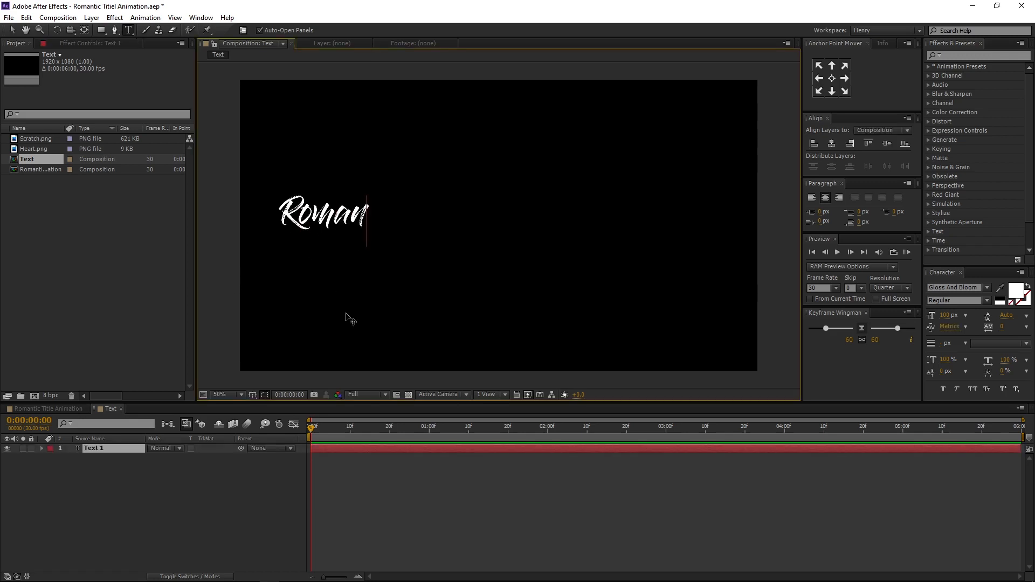
{"action": "type", "text": "tic Title"}
{"action": "key", "text": "KP_Enter"}
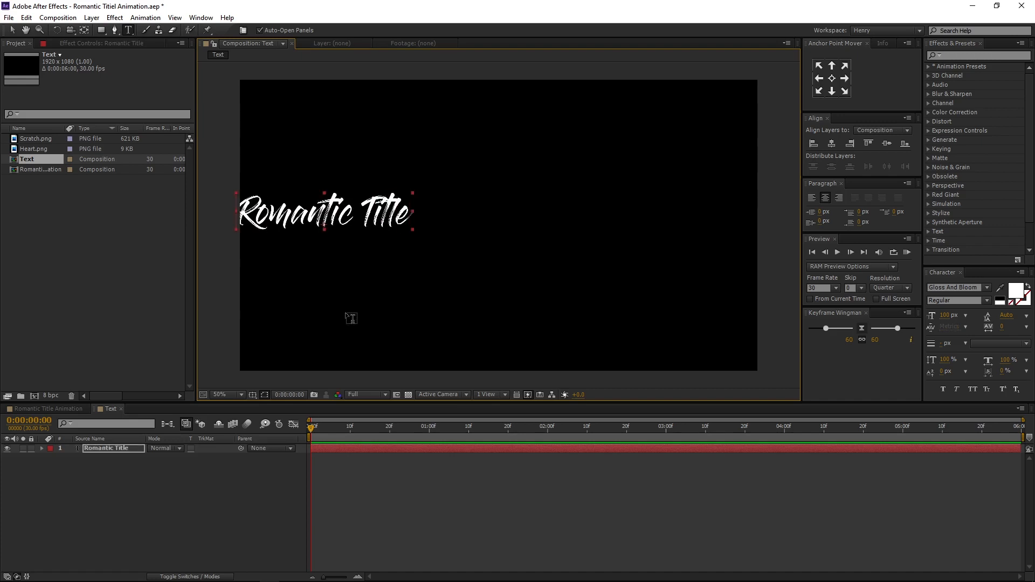
- Center the Romantic Title layer horizontally and vertically in the composition and center its anchor point
{"action": "left_click", "coordinate": [831, 143]}
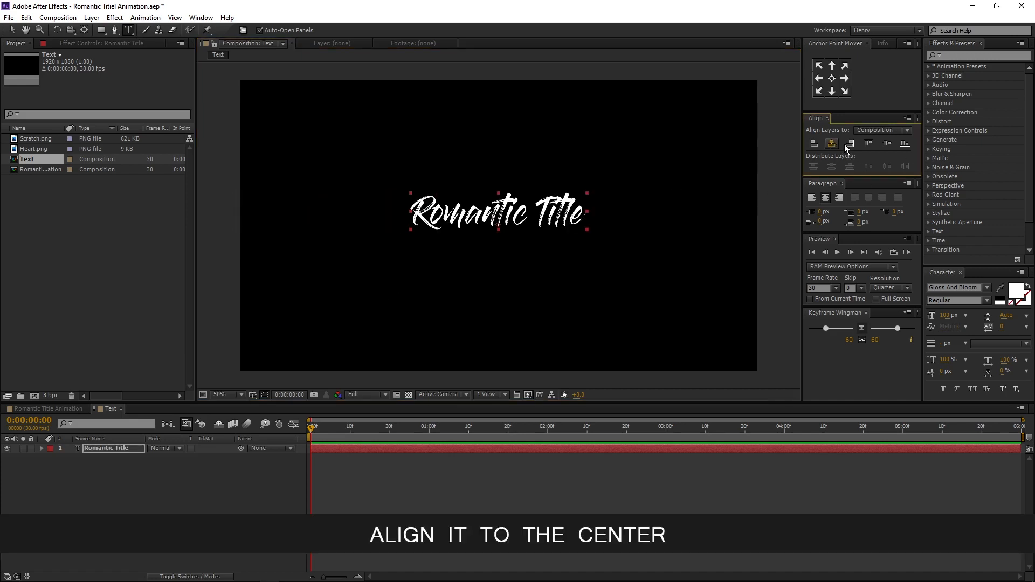
{"action": "left_click", "coordinate": [888, 144]}
{"action": "left_click", "coordinate": [832, 79]}
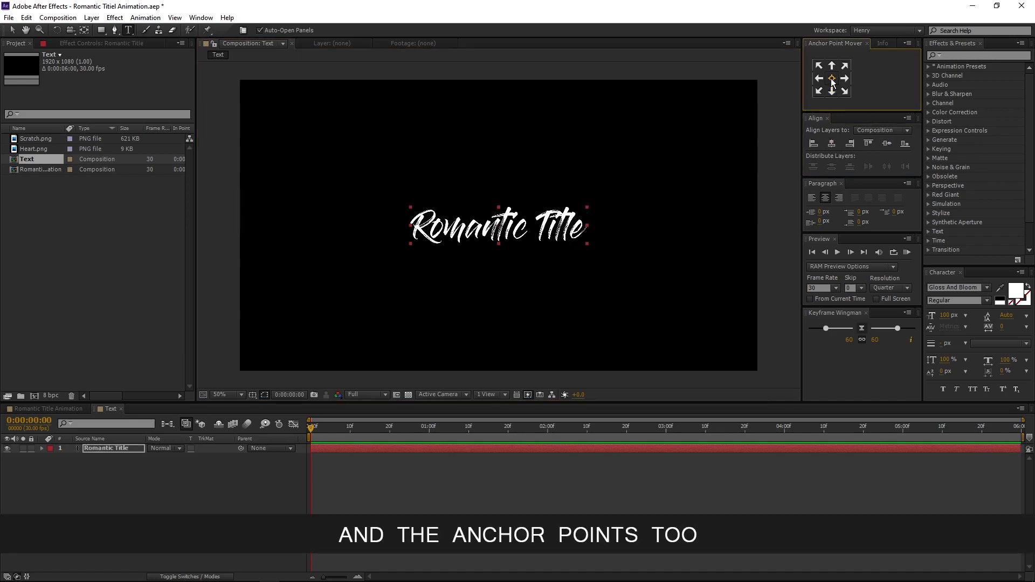
- Add a second text layer reading animation below the title
{"action": "left_click", "coordinate": [468, 305]}
{"action": "type", "text": "animatio"}
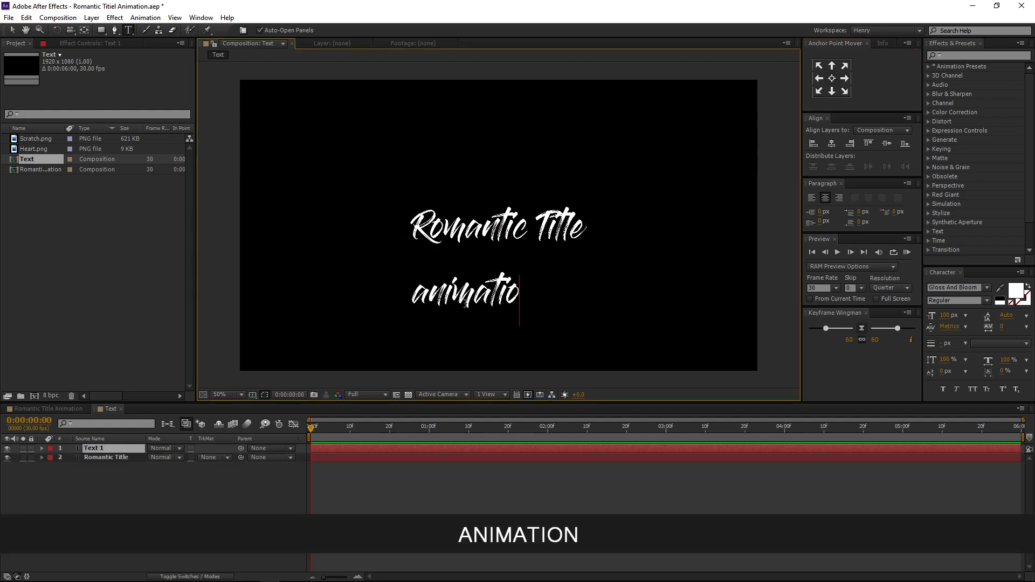
{"action": "type", "text": "n"}
{"action": "key", "text": "KP_Enter"}
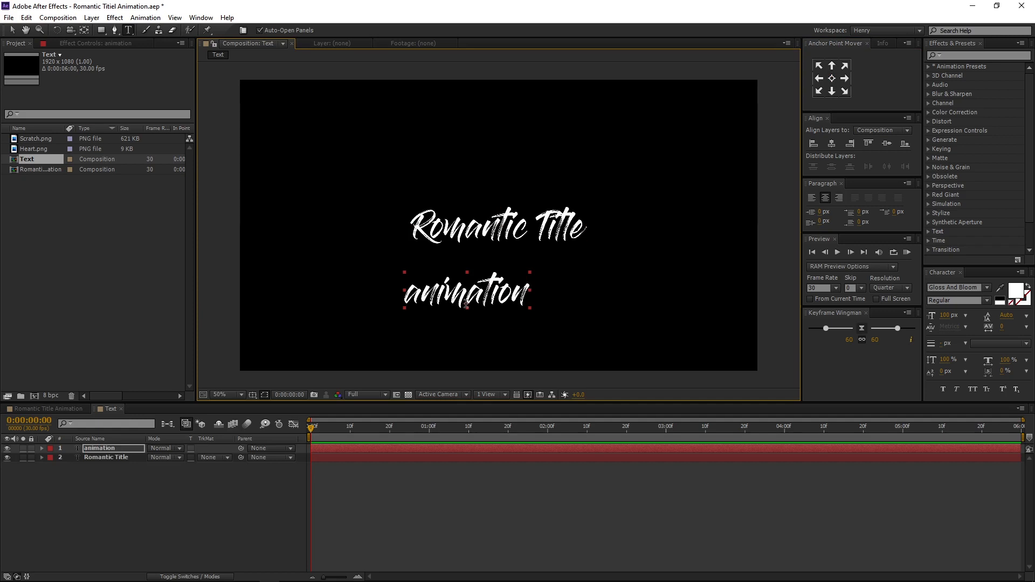
- Set the animation text's font to Harlow Solid Italic and turn on superscript
{"action": "left_click", "coordinate": [972, 287]}
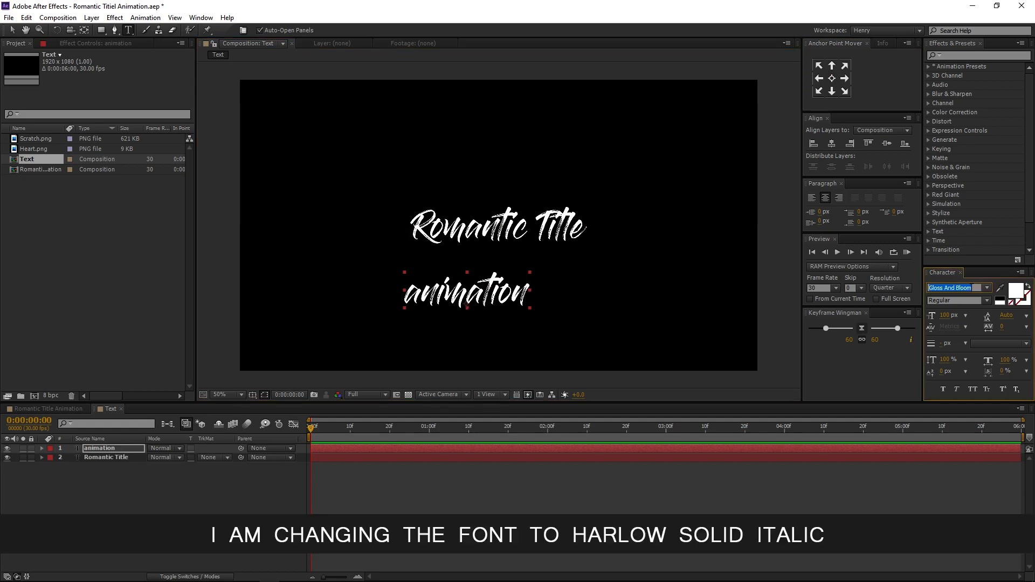
{"action": "type", "text": "Harlow Solid Italic"}
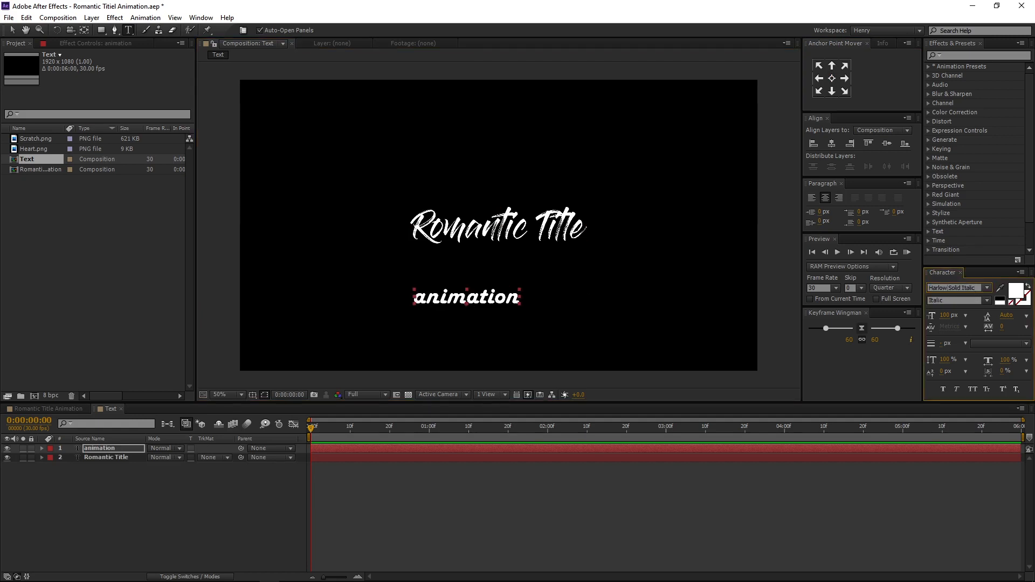
{"action": "key", "text": "Return"}
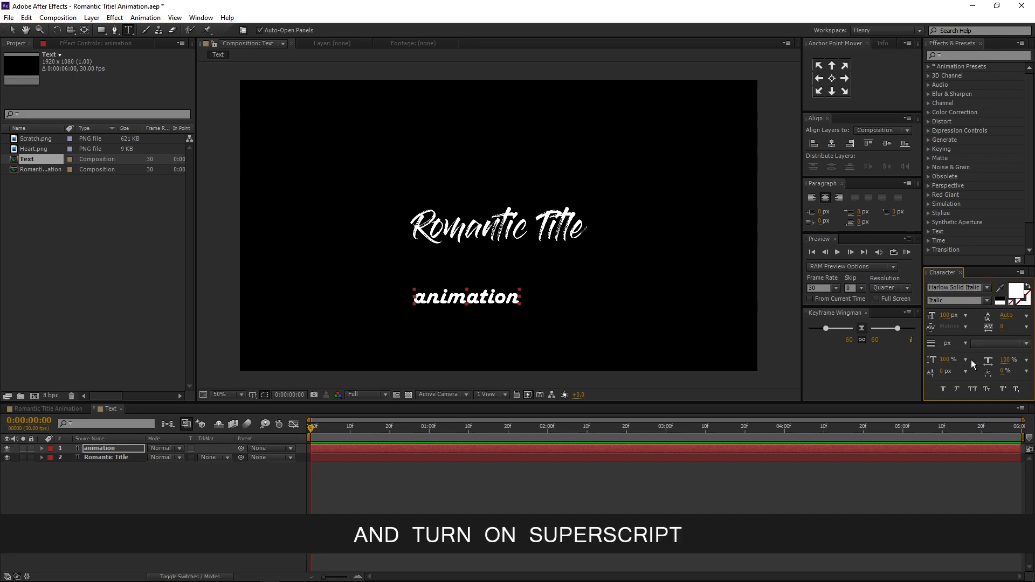
{"action": "left_click", "coordinate": [1003, 390]}
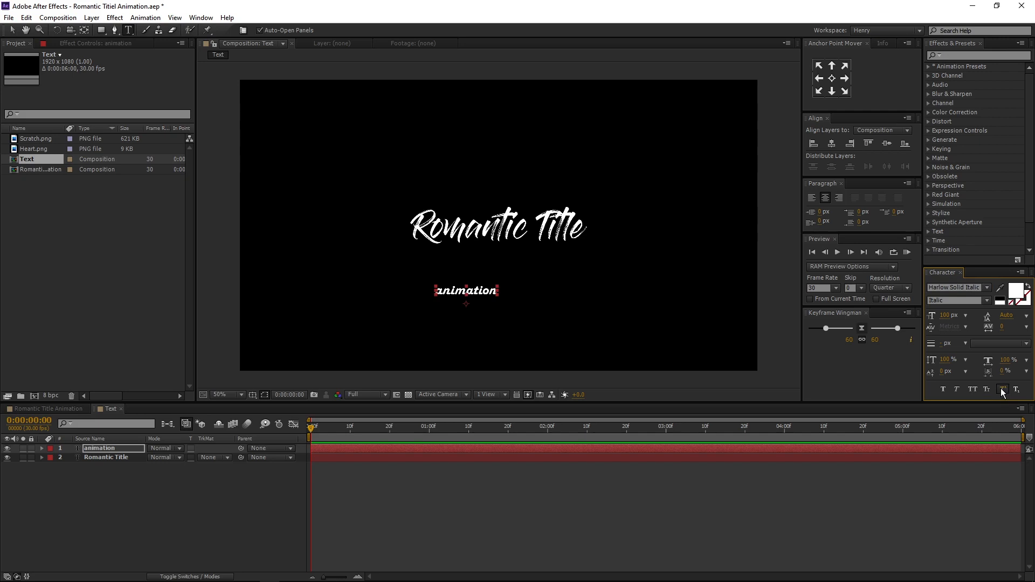
- Center the animation layer and its anchor point, and place it beneath the right end of Romantic Title
{"action": "key", "text": "v"}
{"action": "left_click", "coordinate": [831, 143]}
{"action": "left_click", "coordinate": [887, 144]}
{"action": "left_click", "coordinate": [832, 78]}
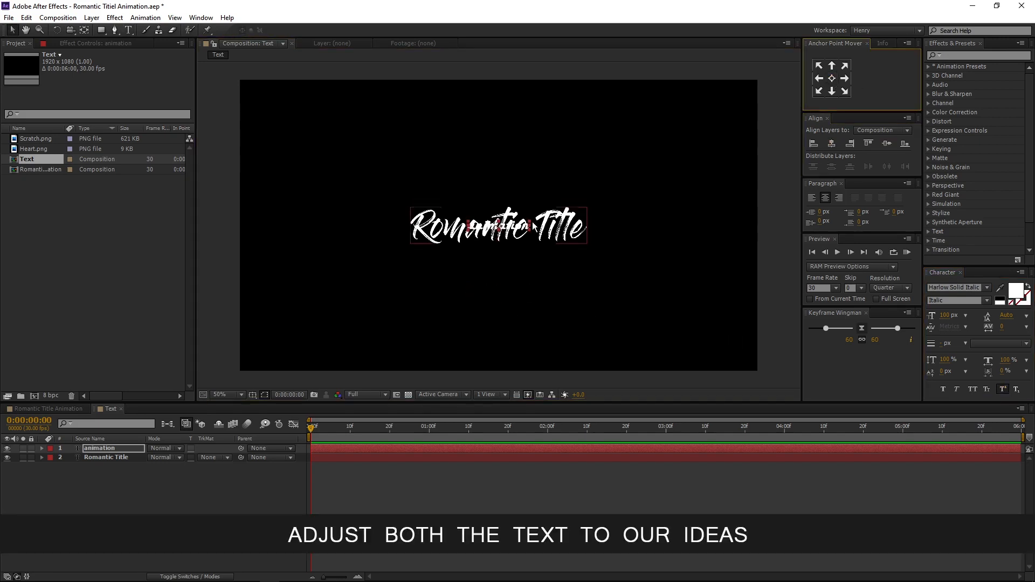
{"action": "left_click_drag", "start_coordinate": [522, 228], "coordinate": [573, 251]}
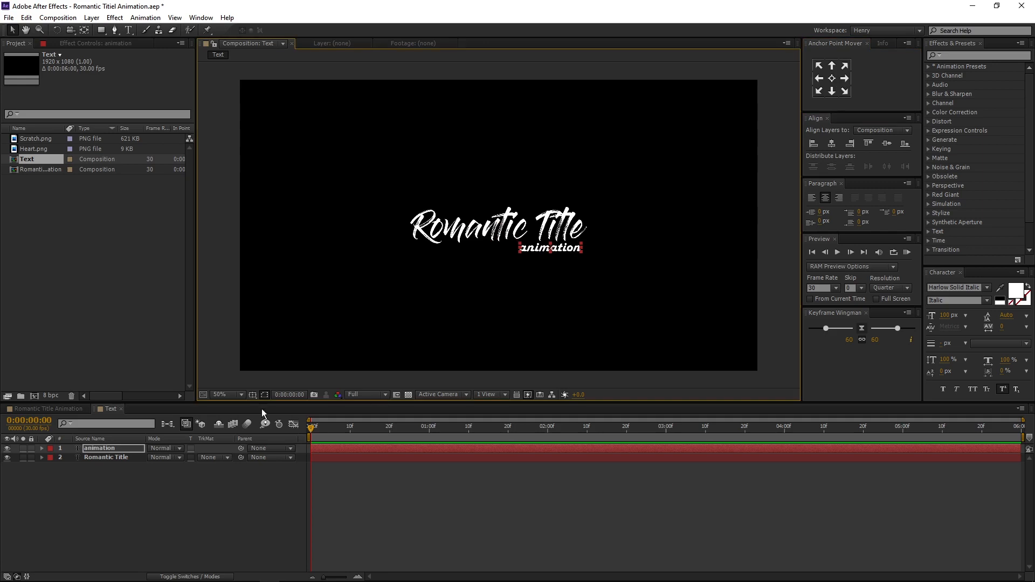
- Nudge the Romantic Title layer slightly upward and deselect the layers
{"action": "left_click", "coordinate": [126, 457], "text": "shift"}
{"action": "key", "text": "shift+Up"}
{"action": "left_click", "coordinate": [135, 519]}
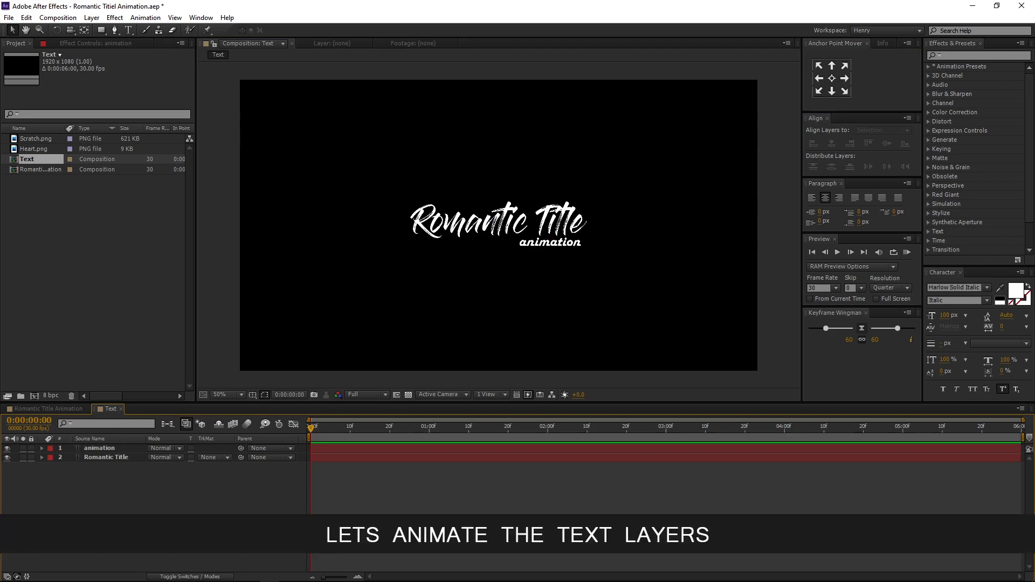
- Expand the Romantic Title layer and add an Opacity text animator to it
{"action": "left_click", "coordinate": [137, 461]}
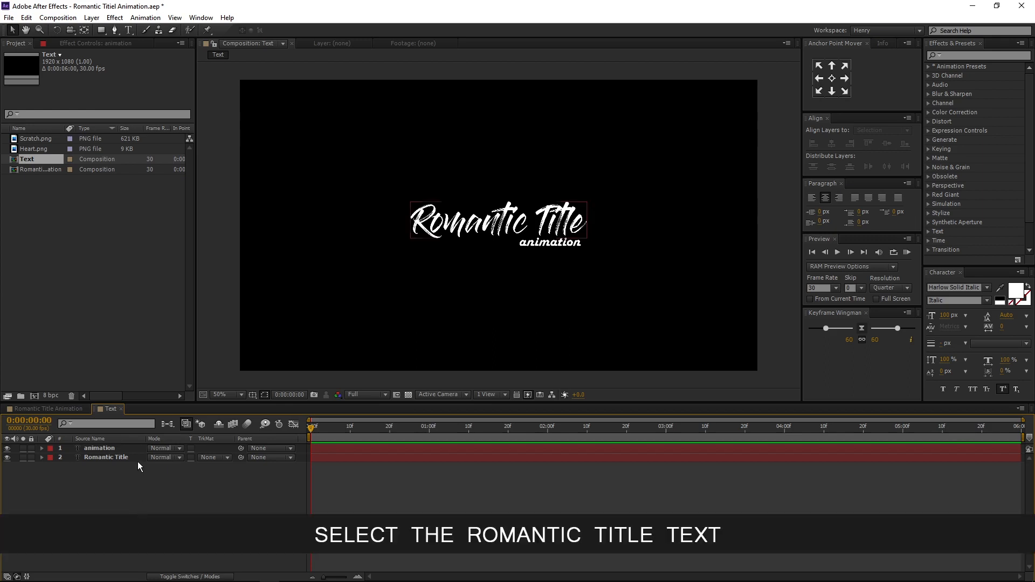
{"action": "left_click", "coordinate": [41, 457]}
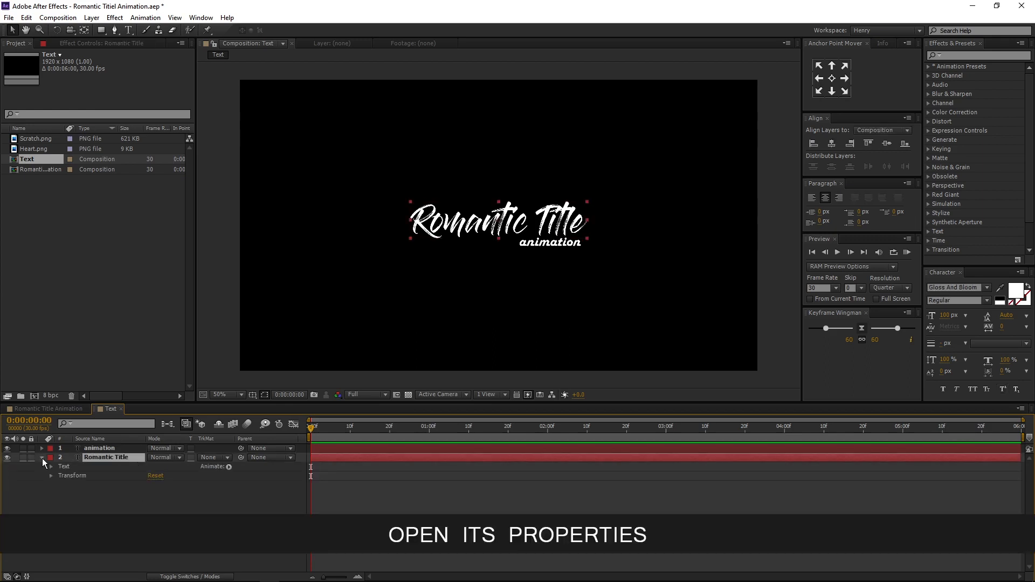
{"action": "left_click", "coordinate": [228, 467]}
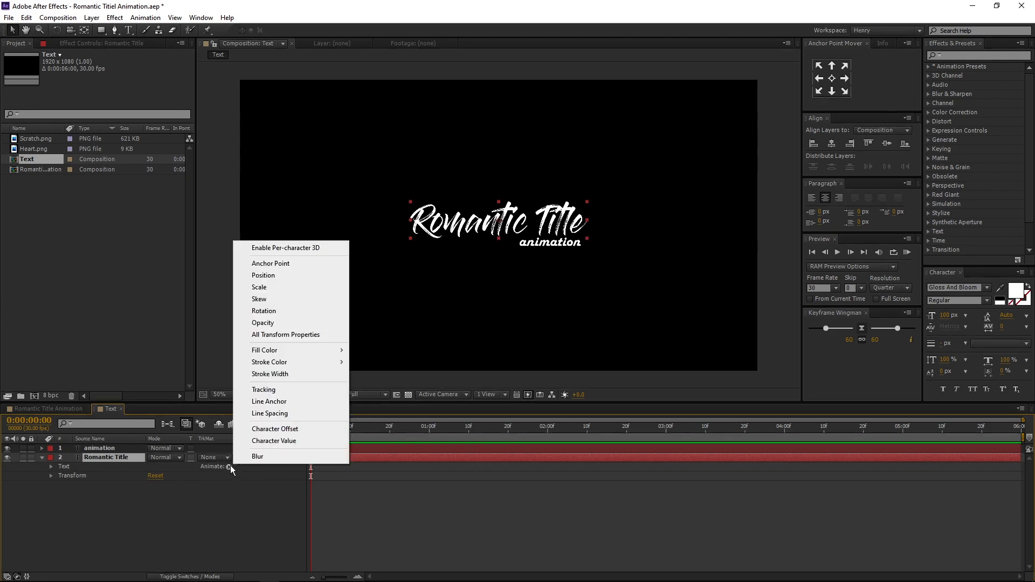
{"action": "left_click", "coordinate": [308, 323]}
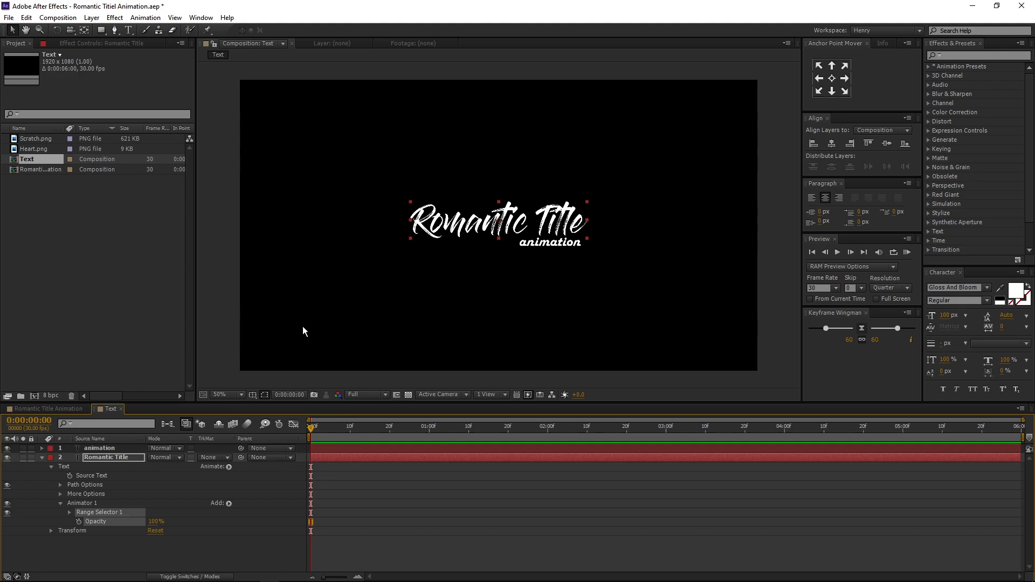
- Set the animator's Opacity to 0% and expand Range Selector 1
{"action": "left_click", "coordinate": [155, 522]}
{"action": "type", "text": "0"}
{"action": "key", "text": "Return"}
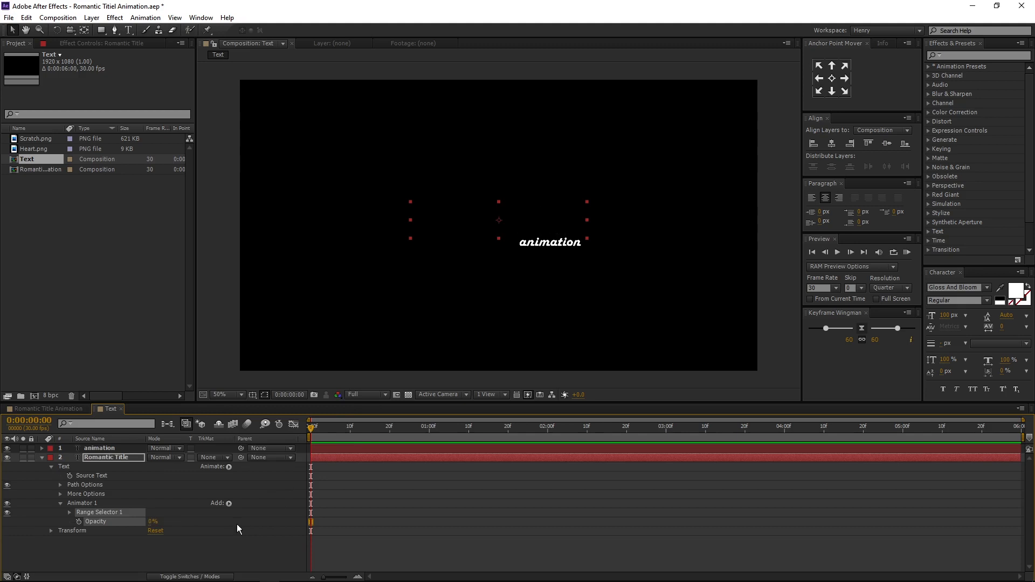
{"action": "left_click", "coordinate": [69, 513]}
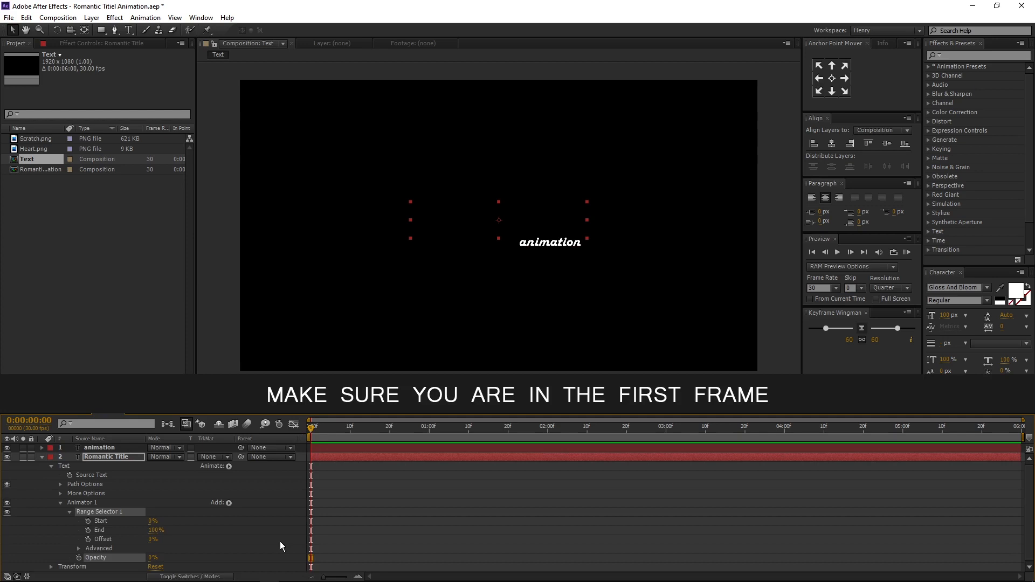
- At the first frame, set Range Selector 1's Offset to -100% and add a keyframe for it
{"action": "left_click", "coordinate": [154, 538]}
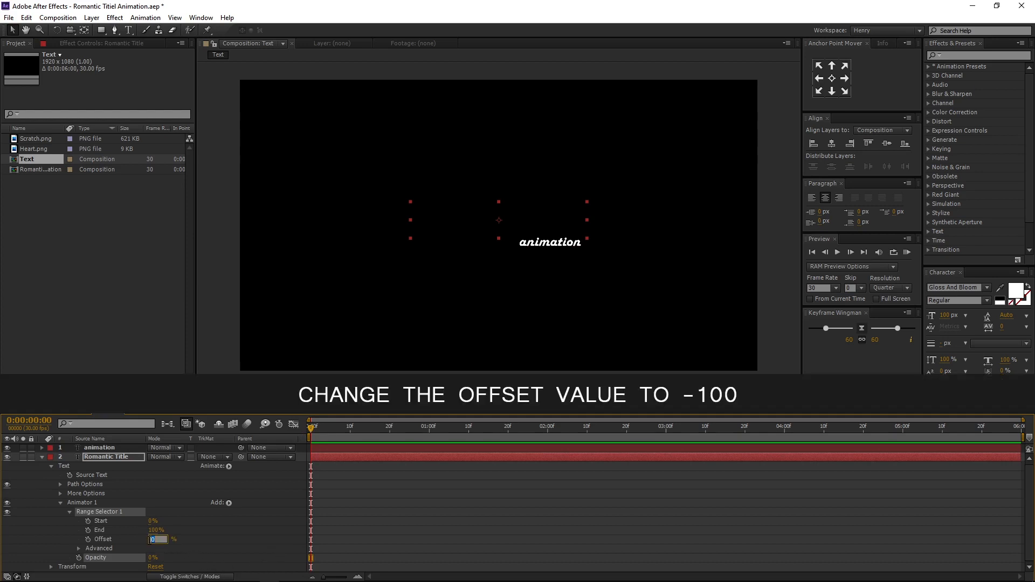
{"action": "type", "text": "-100"}
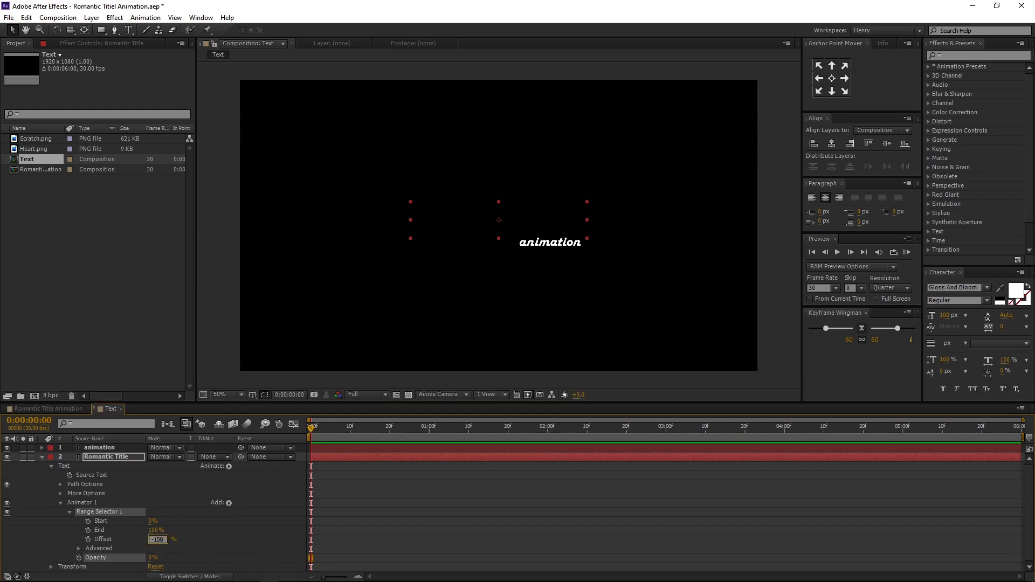
{"action": "key", "text": "Return"}
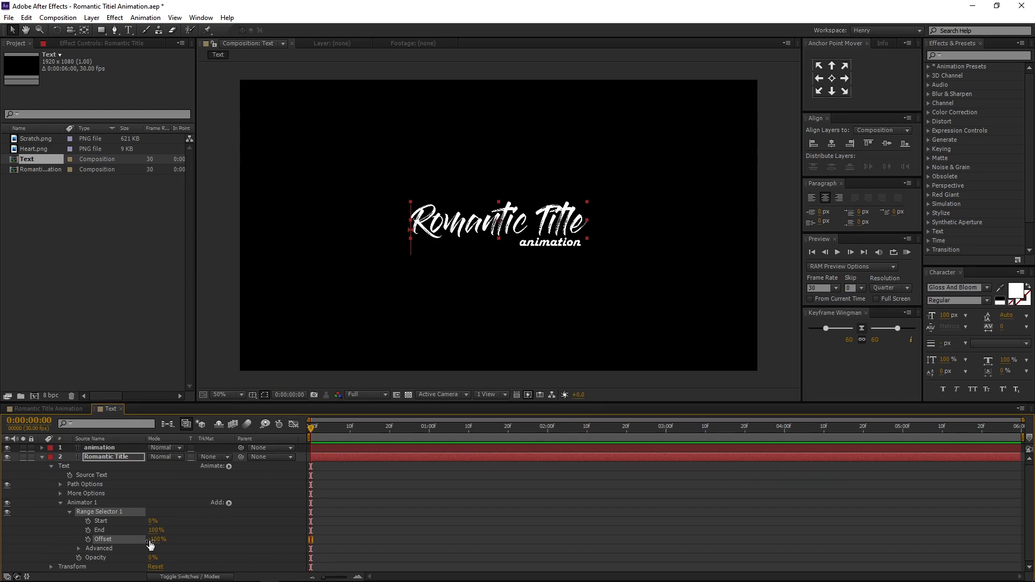
{"action": "left_click", "coordinate": [87, 539]}
- At 2 seconds, set the Offset to 100%
{"action": "left_click", "coordinate": [546, 429]}
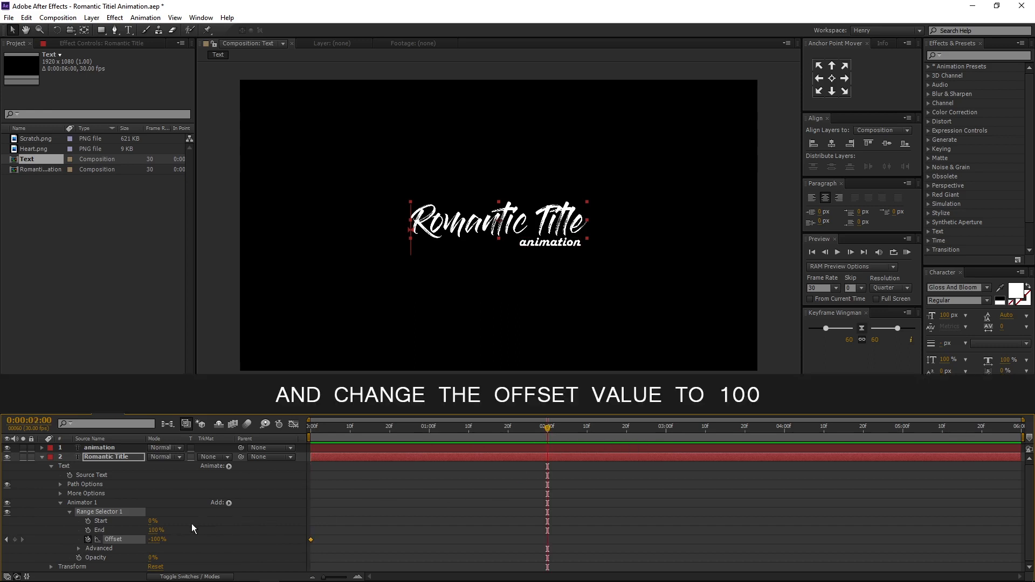
{"action": "left_click", "coordinate": [157, 538]}
{"action": "type", "text": "1"}
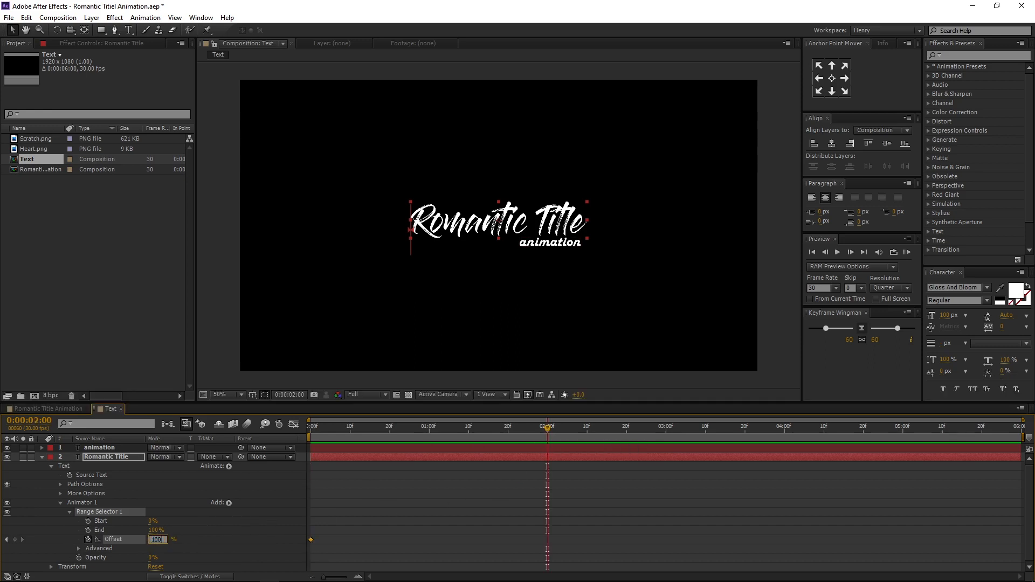
{"action": "key", "text": "Return"}
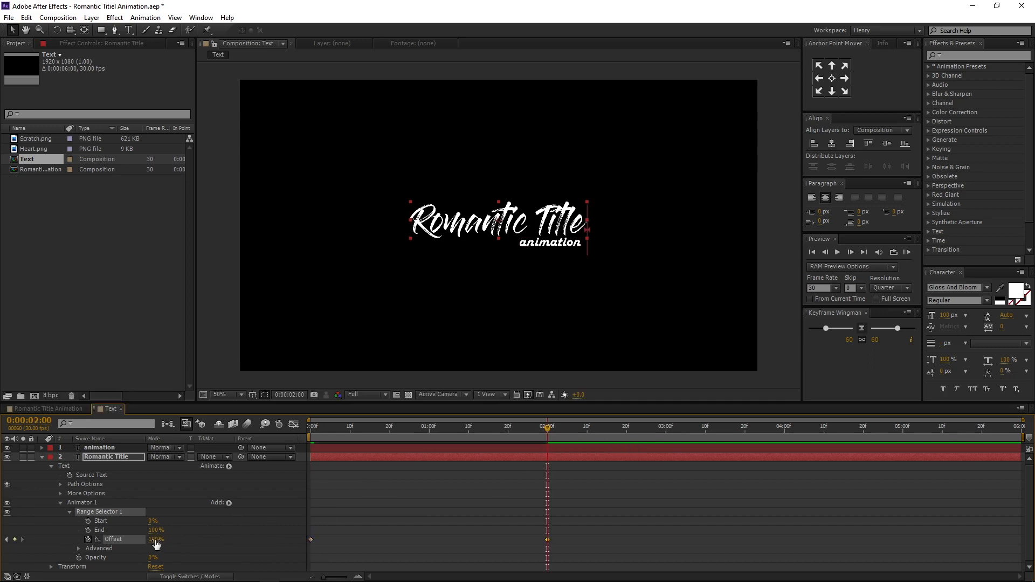
- Expand the Advanced options and set the selector Shape to Ramp Up
{"action": "left_click", "coordinate": [78, 548]}
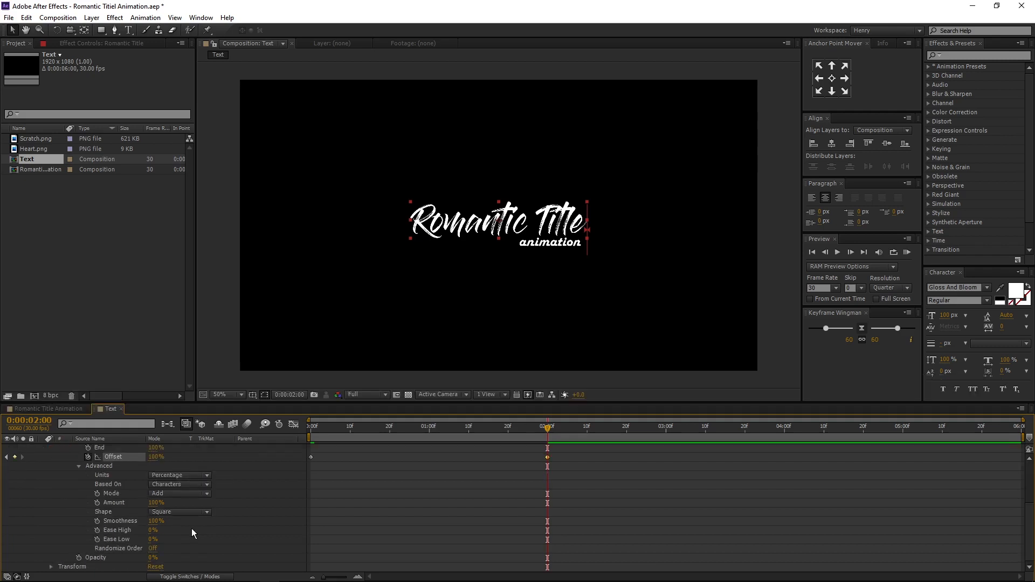
{"action": "left_click", "coordinate": [187, 512]}
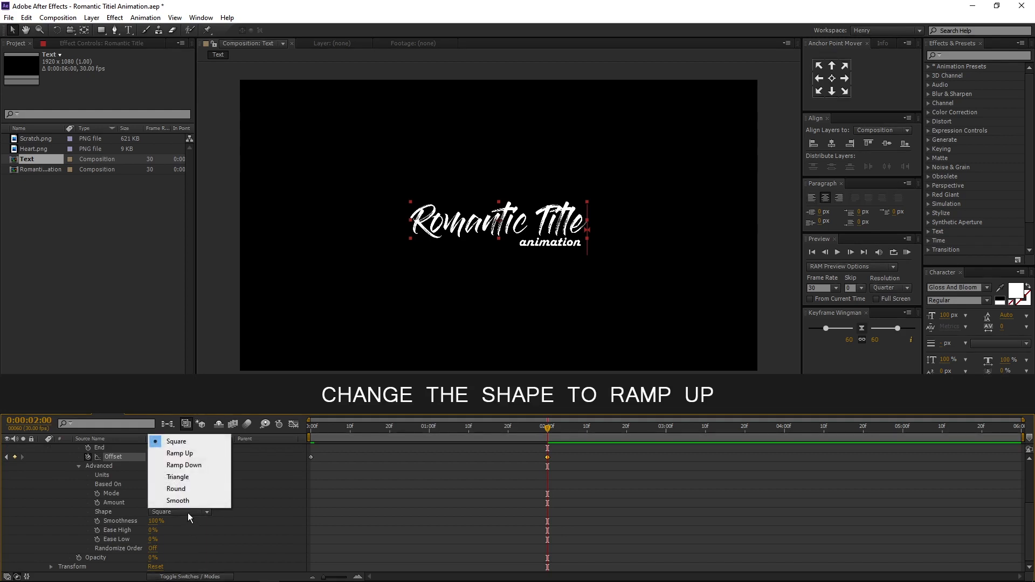
{"action": "left_click", "coordinate": [183, 453]}
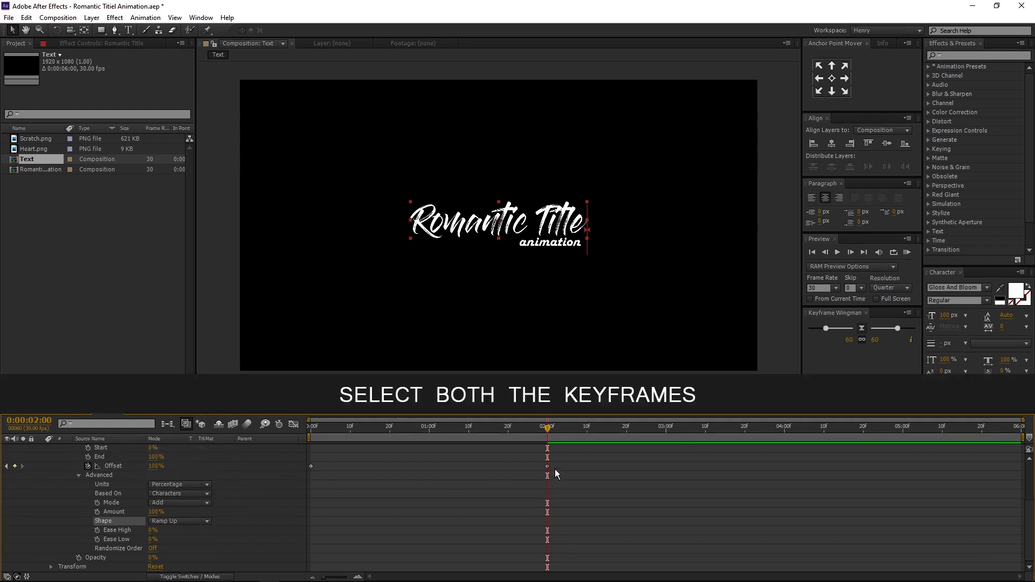
- Select both Offset keyframes of Romantic Title and apply Easy Ease to them
{"action": "left_click_drag", "start_coordinate": [568, 462], "coordinate": [296, 478]}
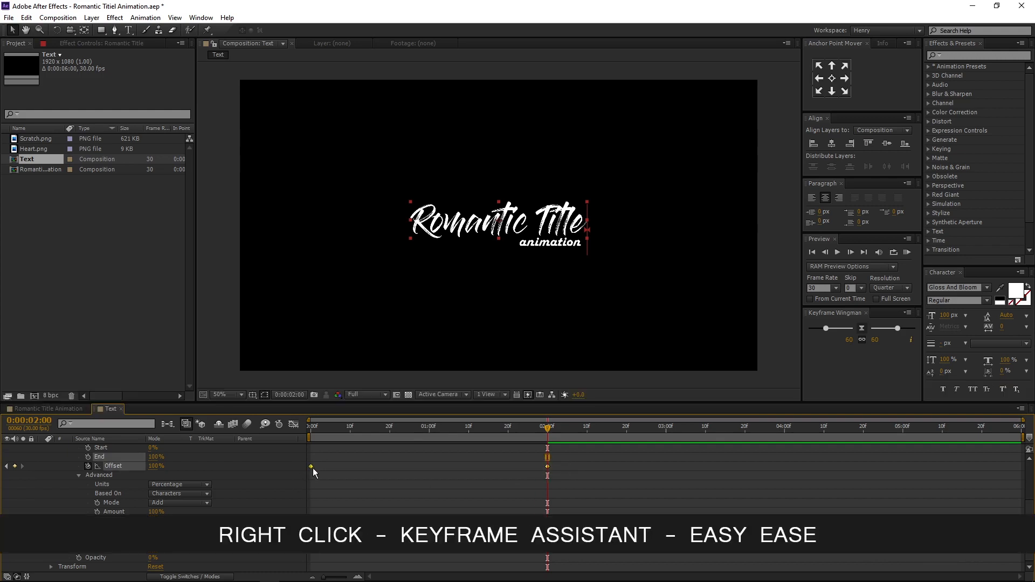
{"action": "right_click", "coordinate": [311, 468]}
{"action": "mouse_move", "coordinate": [343, 461]}
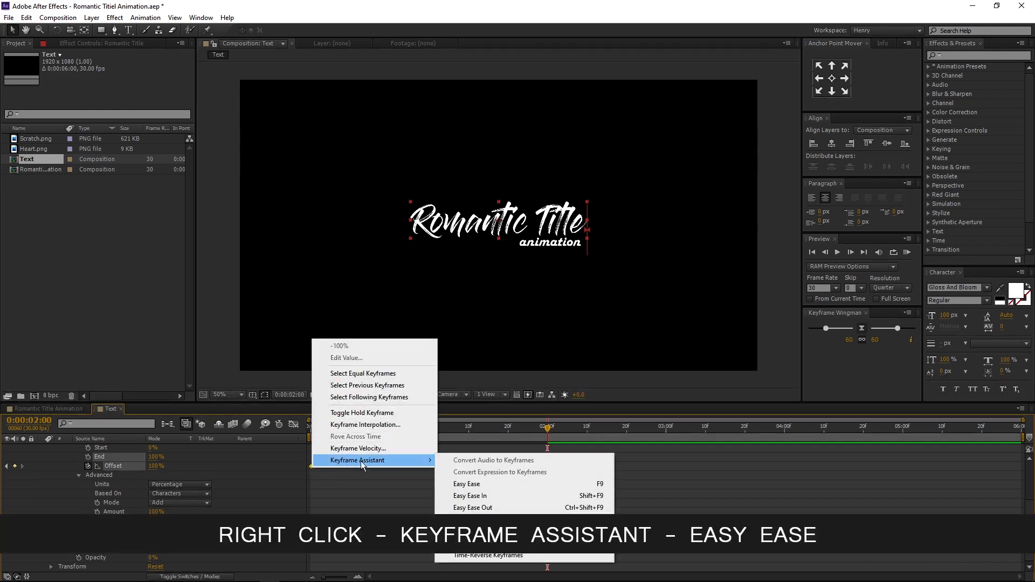
{"action": "left_click", "coordinate": [463, 488]}
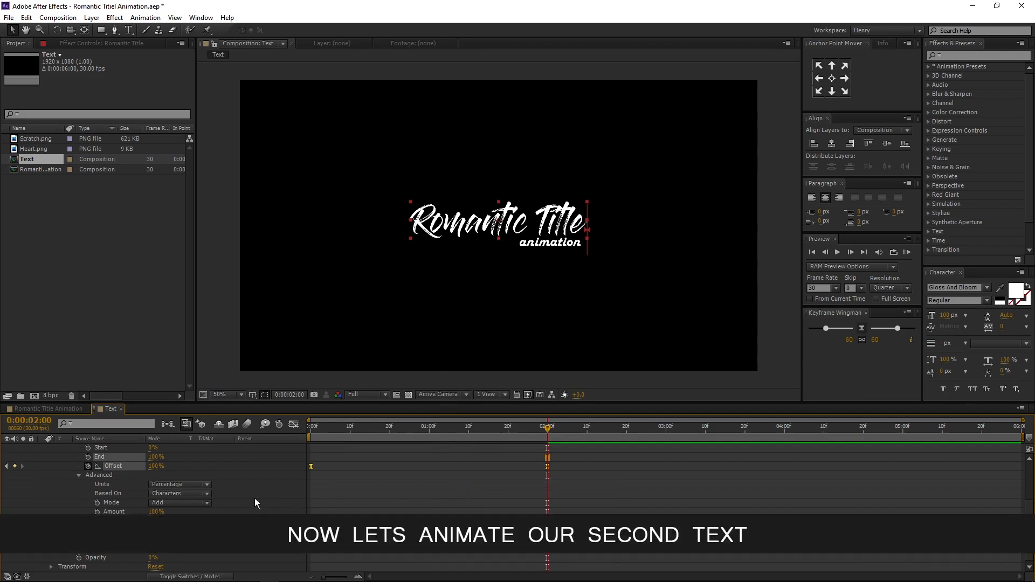
- At 3 seconds, apply the Evaporate text preset to the animation layer
{"action": "scroll", "coordinate": [254, 501], "scroll_direction": "up", "scroll_amount": 4}
{"action": "left_click", "coordinate": [41, 458]}
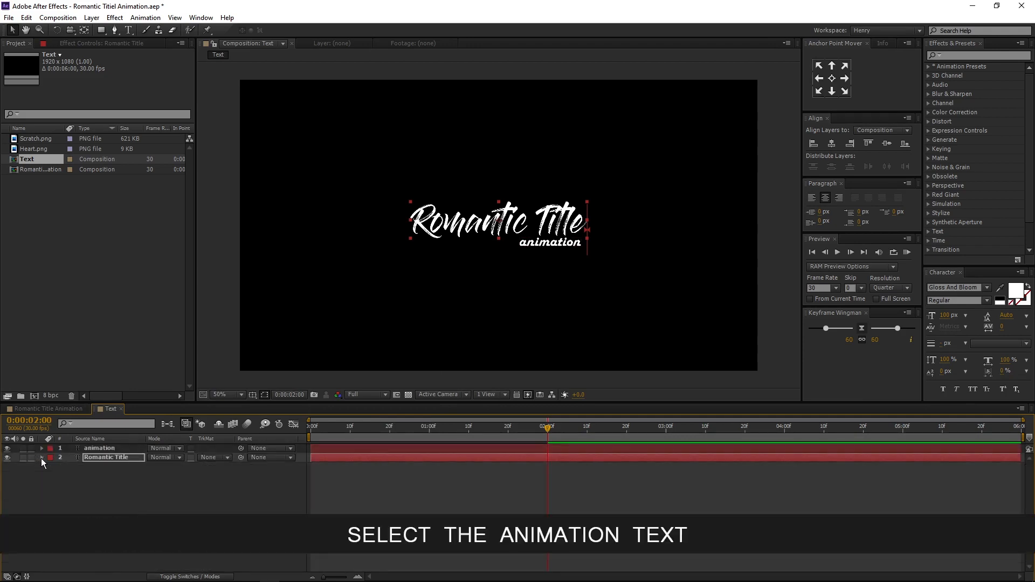
{"action": "left_click", "coordinate": [124, 448]}
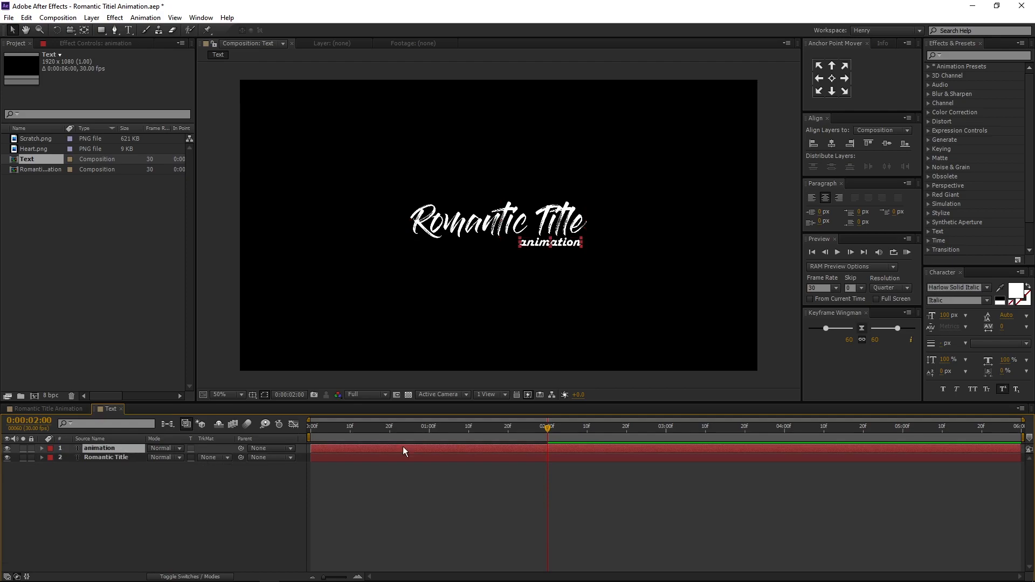
{"action": "left_click", "coordinate": [667, 433]}
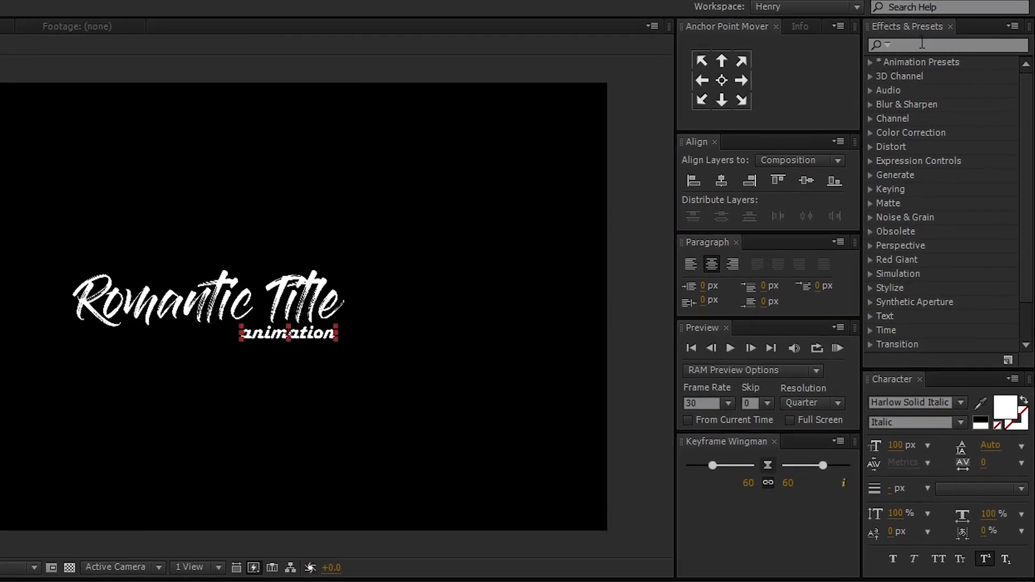
{"action": "left_click", "coordinate": [922, 43]}
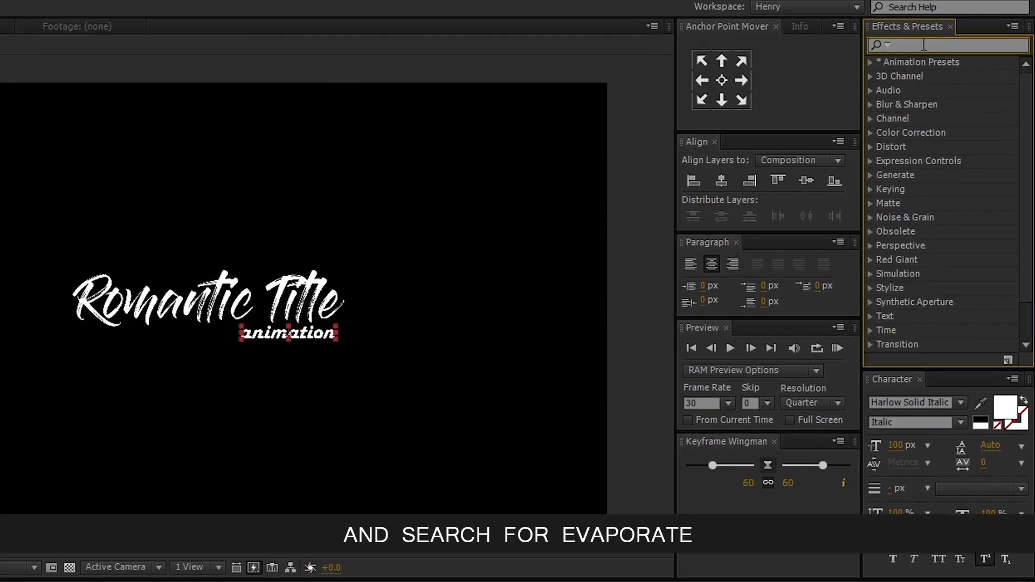
{"action": "type", "text": "evapora"}
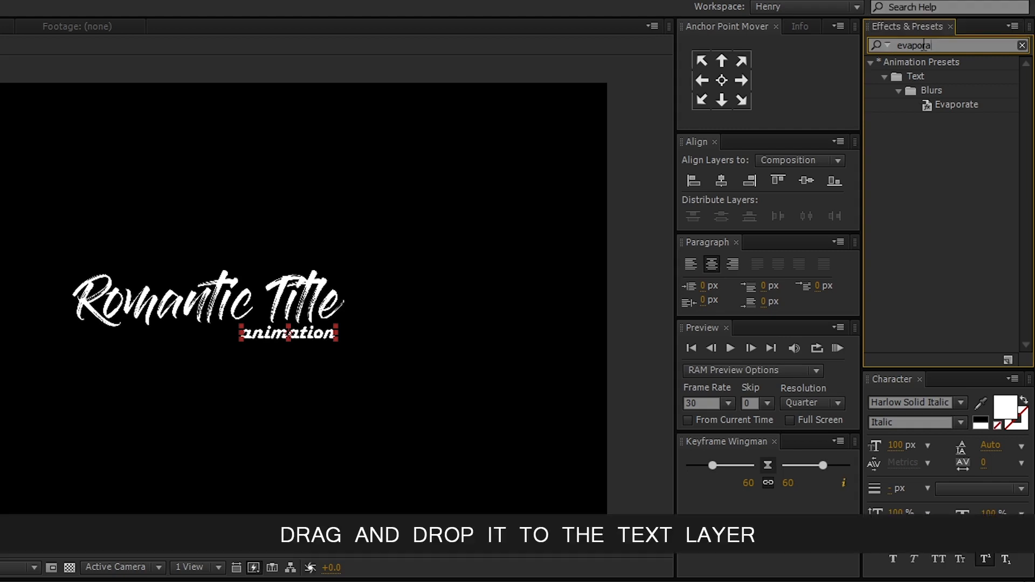
{"action": "left_click", "coordinate": [961, 105]}
{"action": "left_click_drag", "start_coordinate": [793, 349], "coordinate": [134, 446]}
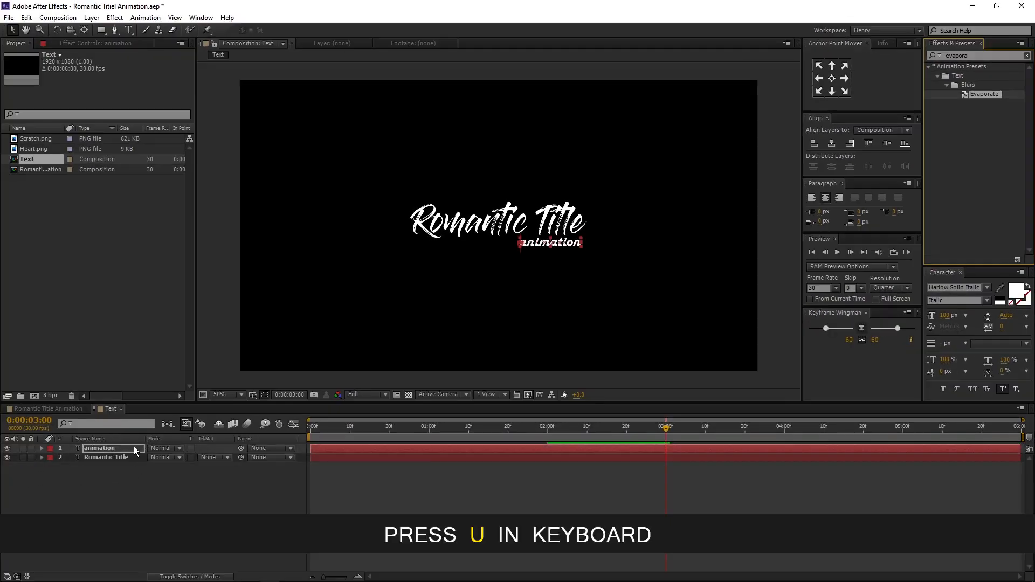
- Reveal the animation layer's keyframes and move the last Offset keyframe to 1 second 15 frames
{"action": "key", "text": "u"}
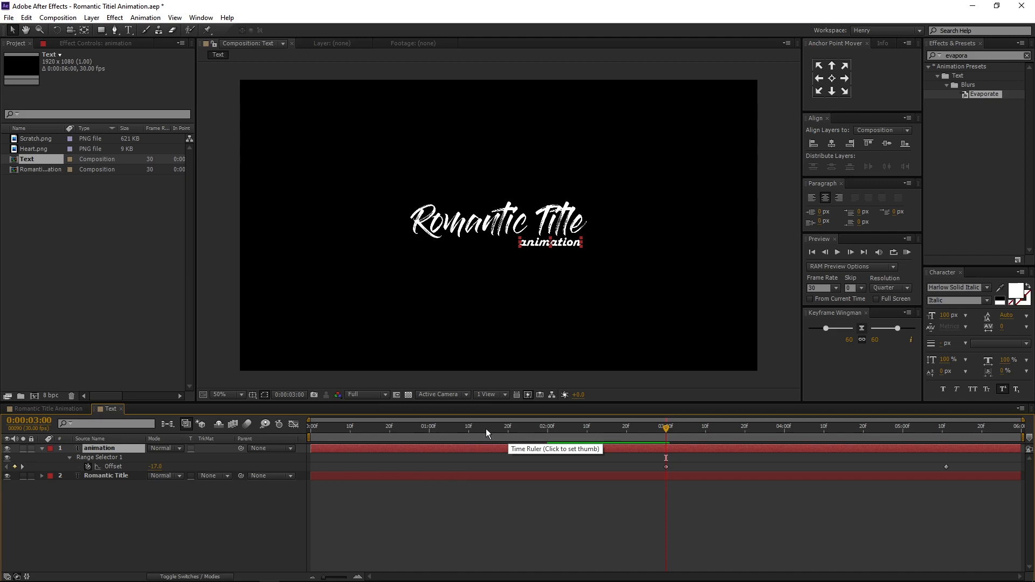
{"action": "left_click", "coordinate": [488, 428]}
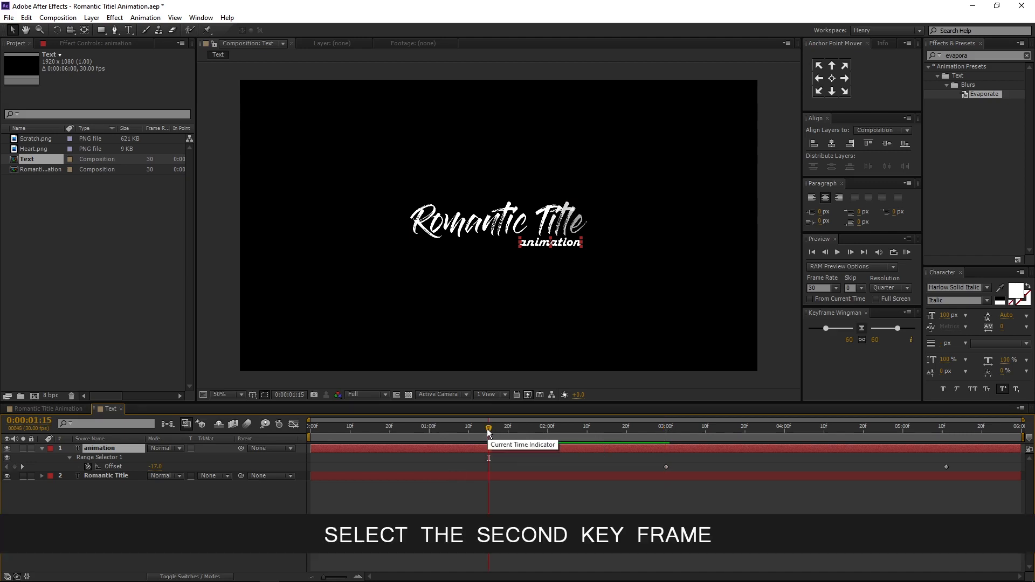
{"action": "left_click", "coordinate": [945, 466]}
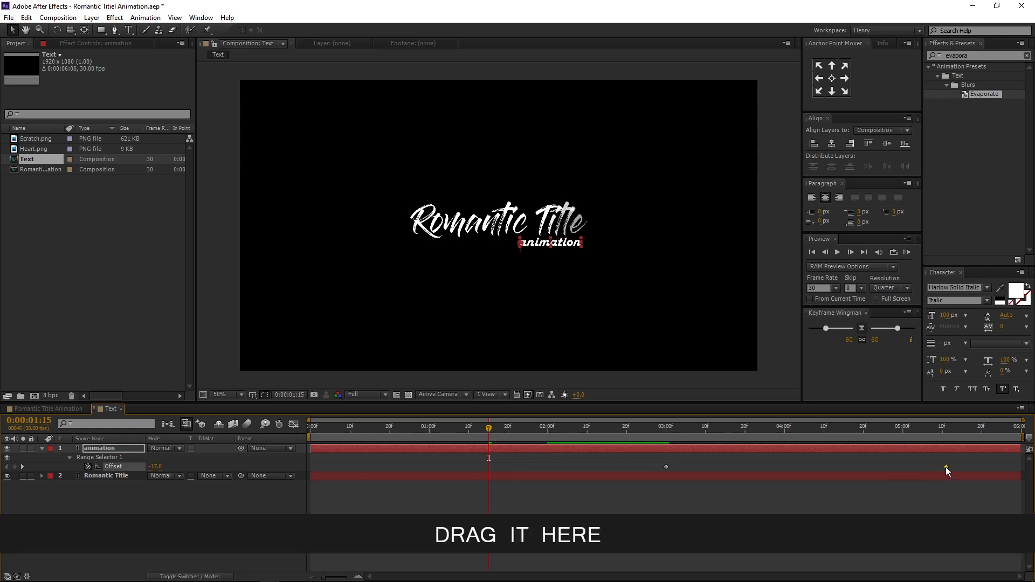
{"action": "left_click_drag", "start_coordinate": [945, 466], "coordinate": [473, 468]}
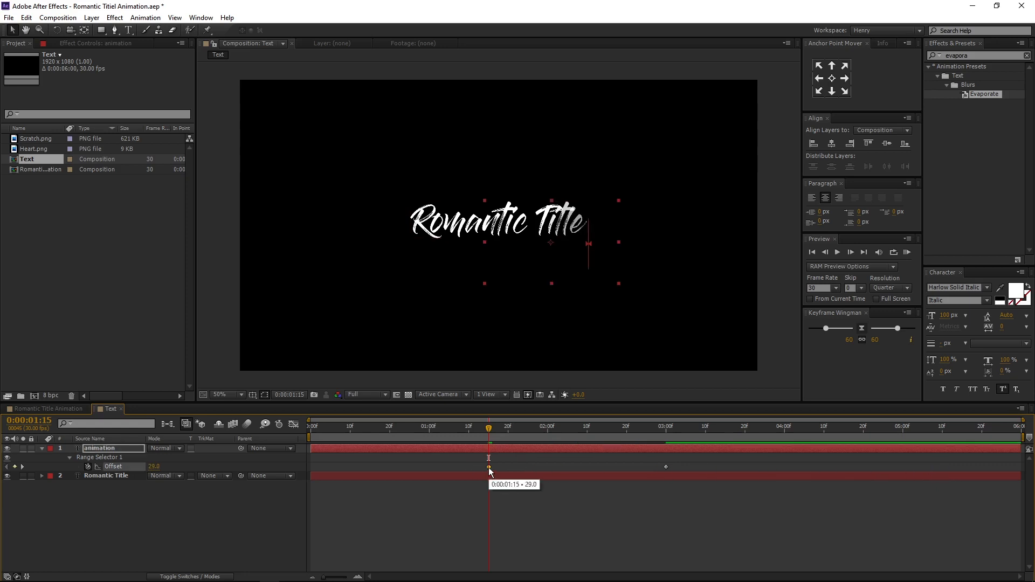
- Select both Offset keyframes of the animation layer and apply Easy Ease
{"action": "left_click_drag", "start_coordinate": [696, 464], "coordinate": [477, 470]}
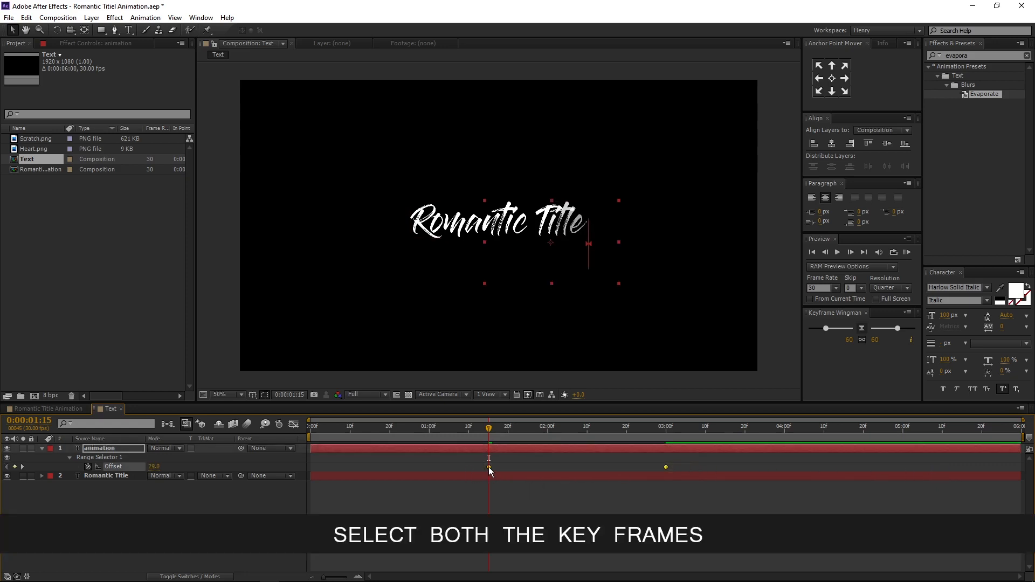
{"action": "right_click", "coordinate": [488, 467]}
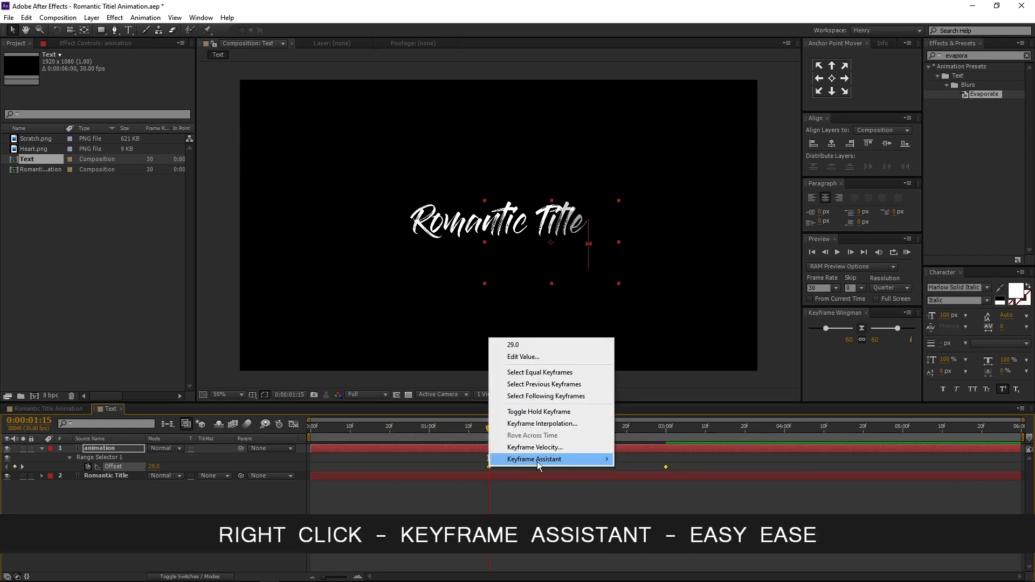
{"action": "mouse_move", "coordinate": [536, 460]}
{"action": "left_click", "coordinate": [670, 488]}
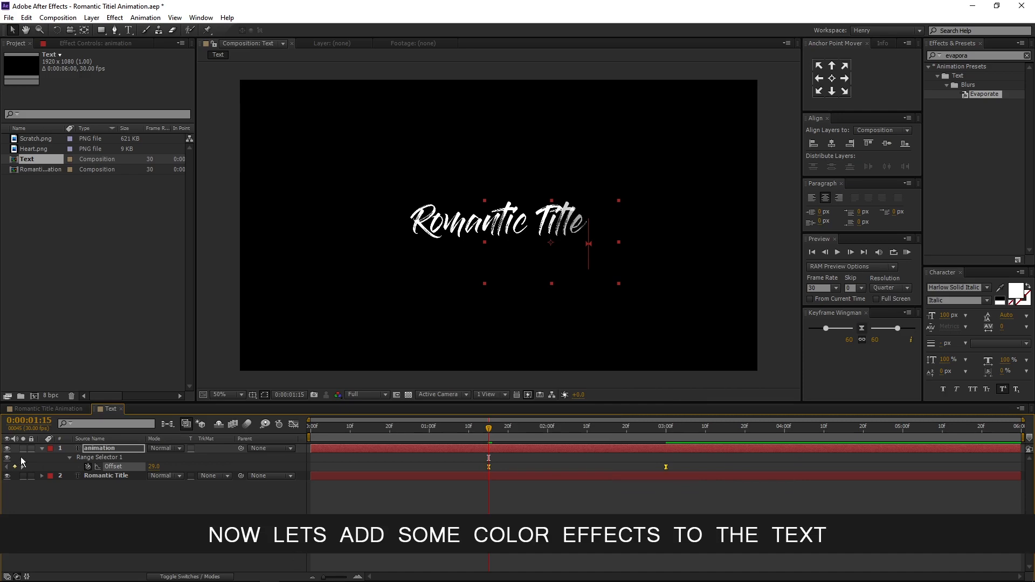
- Apply the Ramp effect to the Romantic Title layer
{"action": "left_click", "coordinate": [41, 448]}
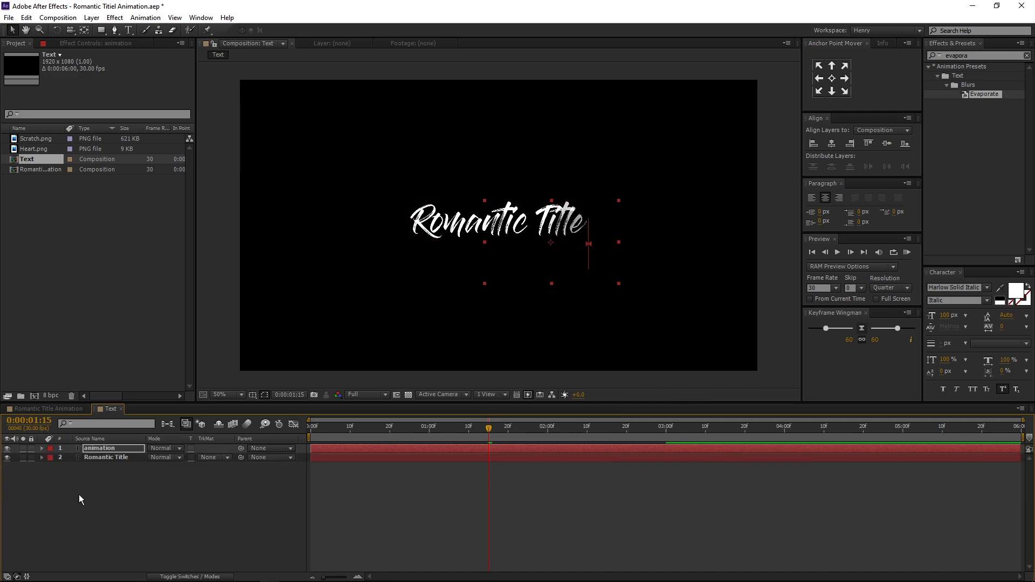
{"action": "left_click", "coordinate": [116, 487]}
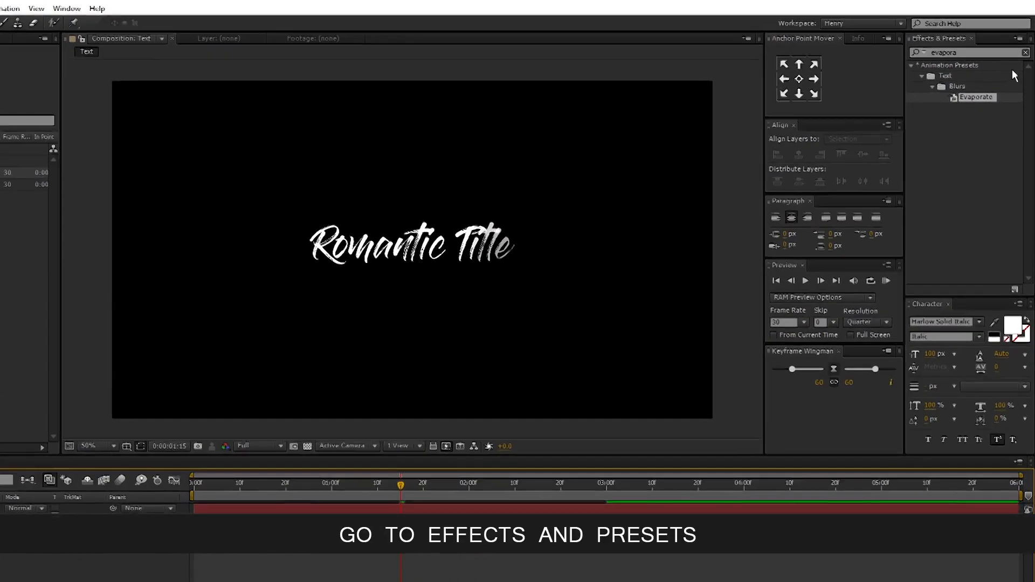
{"action": "left_click", "coordinate": [1023, 49]}
{"action": "left_click", "coordinate": [974, 49]}
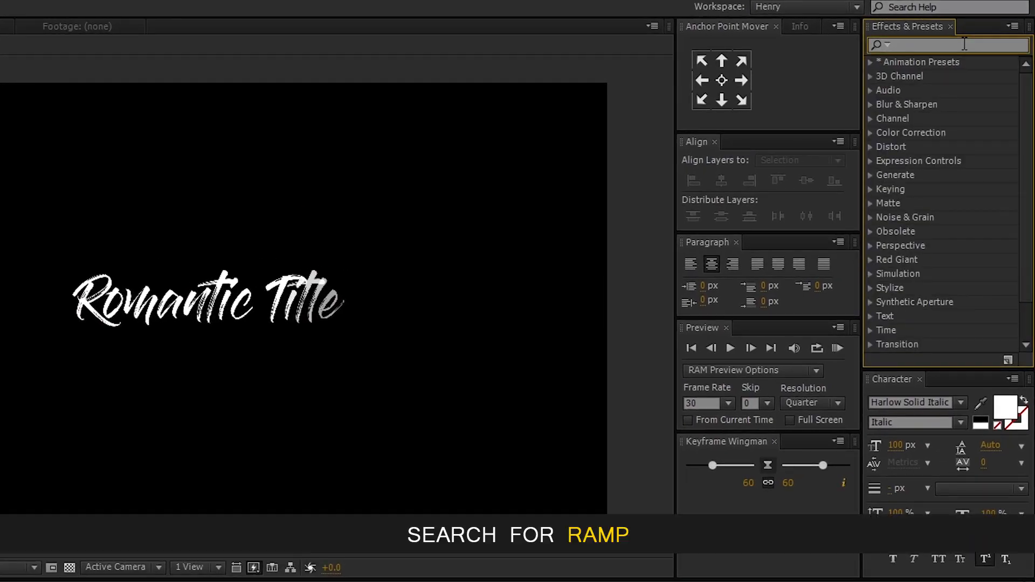
{"action": "type", "text": "ramp"}
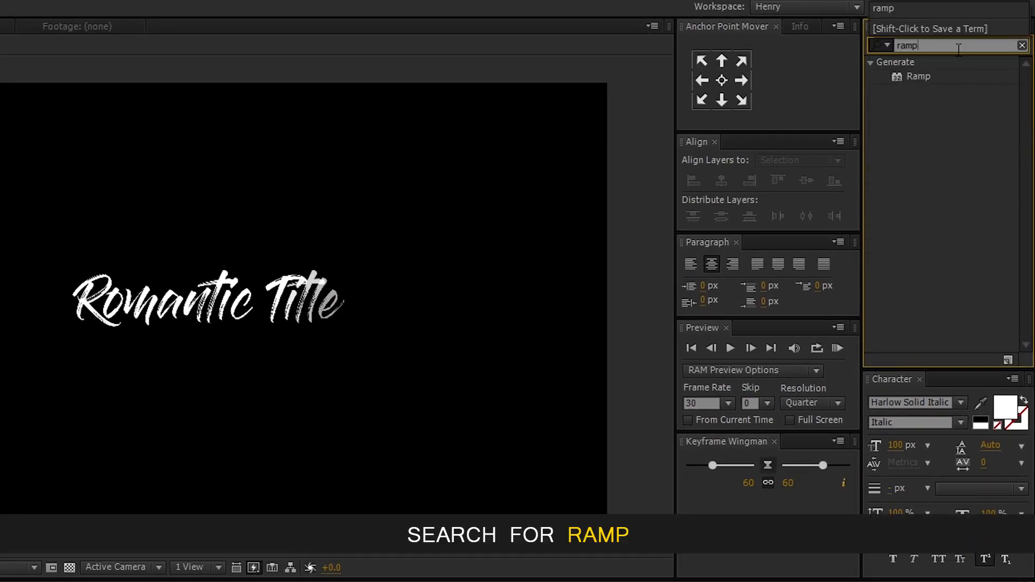
{"action": "left_click", "coordinate": [914, 76]}
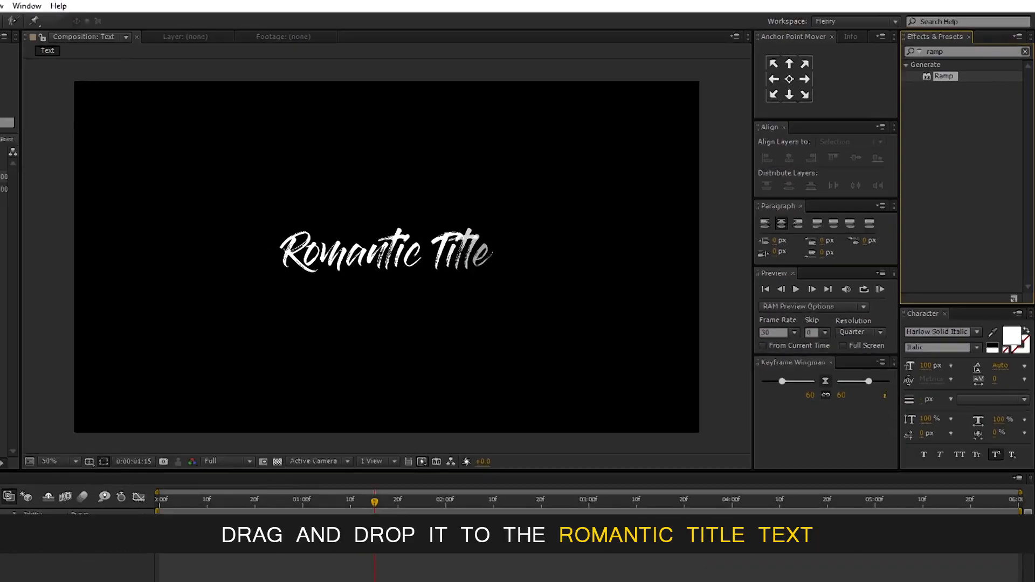
{"action": "left_click_drag", "start_coordinate": [943, 76], "coordinate": [138, 462]}
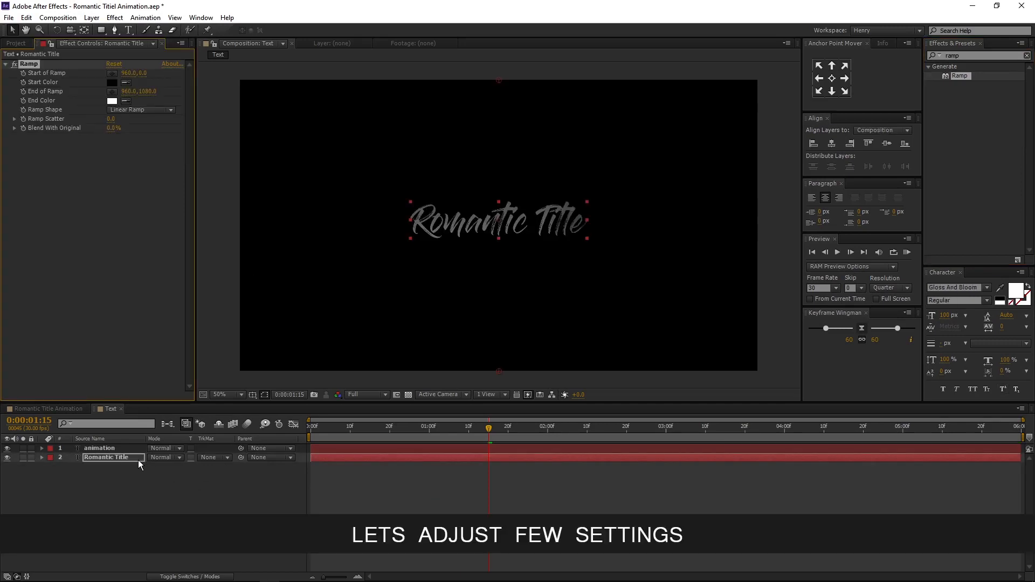
- Set the ramp's Start Color to yellow
{"action": "left_click", "coordinate": [115, 81]}
{"action": "left_click", "coordinate": [570, 164]}
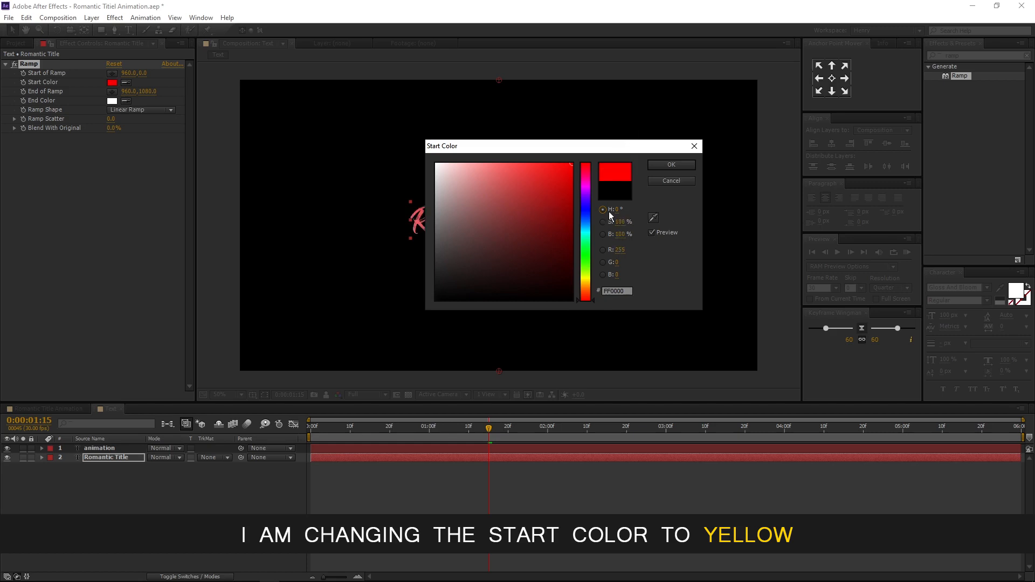
{"action": "left_click_drag", "start_coordinate": [584, 151], "coordinate": [754, 152]}
{"action": "left_click_drag", "start_coordinate": [755, 297], "coordinate": [756, 280]}
{"action": "left_click", "coordinate": [851, 163]}
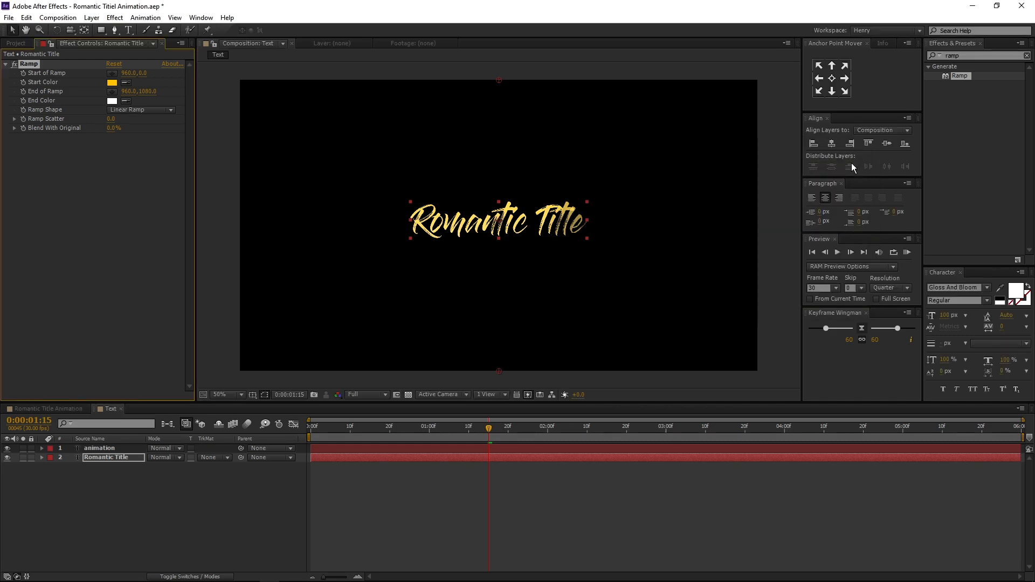
- Set the ramp's Ramp Shape to Radial Ramp
{"action": "left_click", "coordinate": [113, 100]}
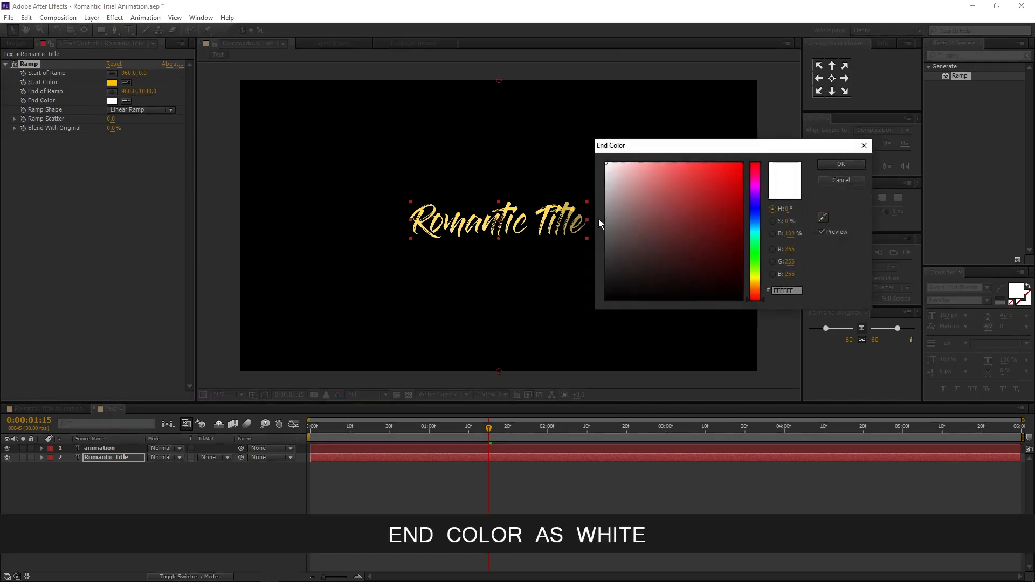
{"action": "left_click", "coordinate": [833, 169]}
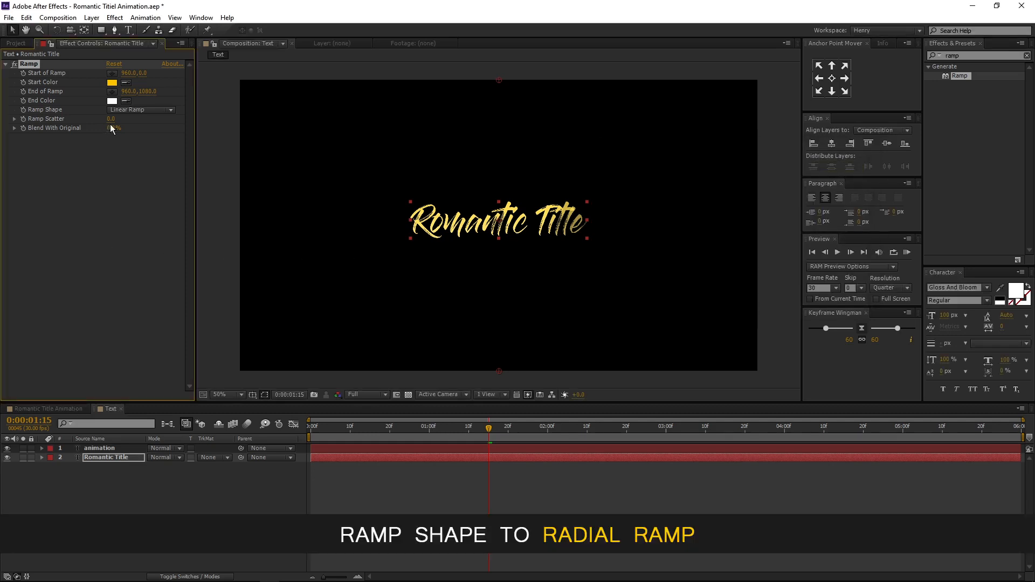
{"action": "left_click", "coordinate": [133, 108]}
{"action": "left_click", "coordinate": [136, 134]}
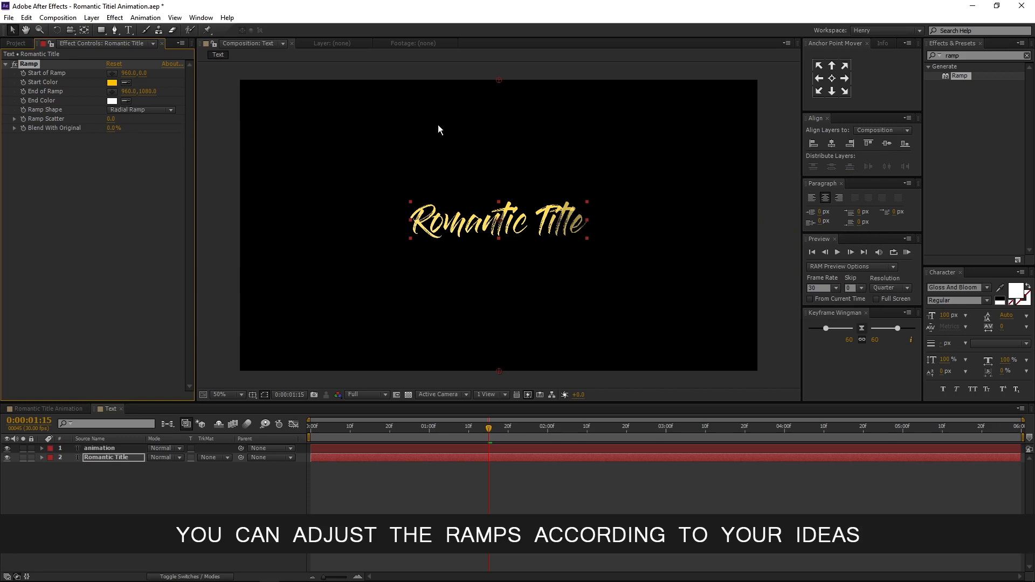
- Move the ramp's start point above the title and its end point below it in the viewer
{"action": "left_click_drag", "start_coordinate": [499, 82], "coordinate": [497, 169]}
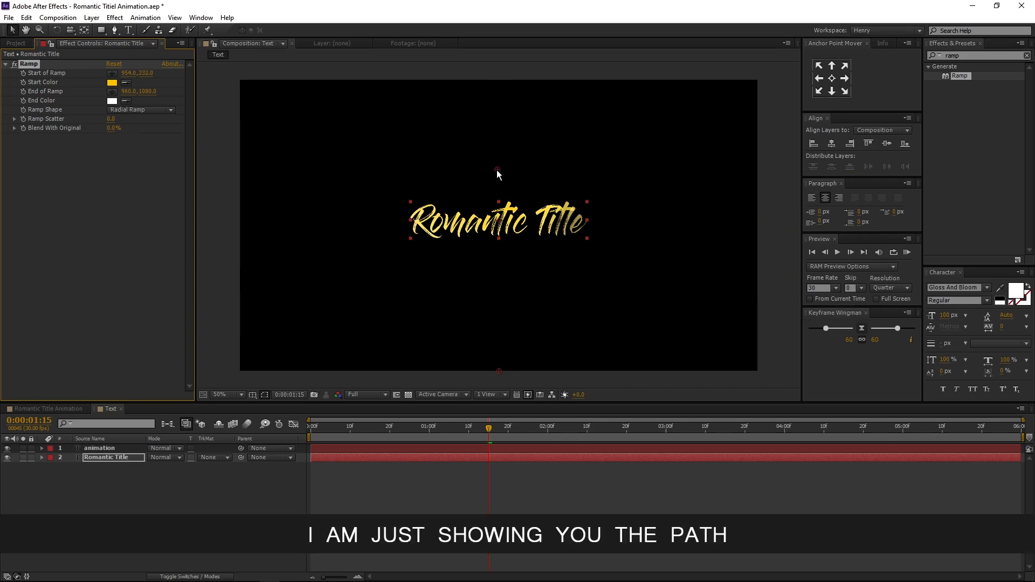
{"action": "left_click_drag", "start_coordinate": [499, 373], "coordinate": [497, 310]}
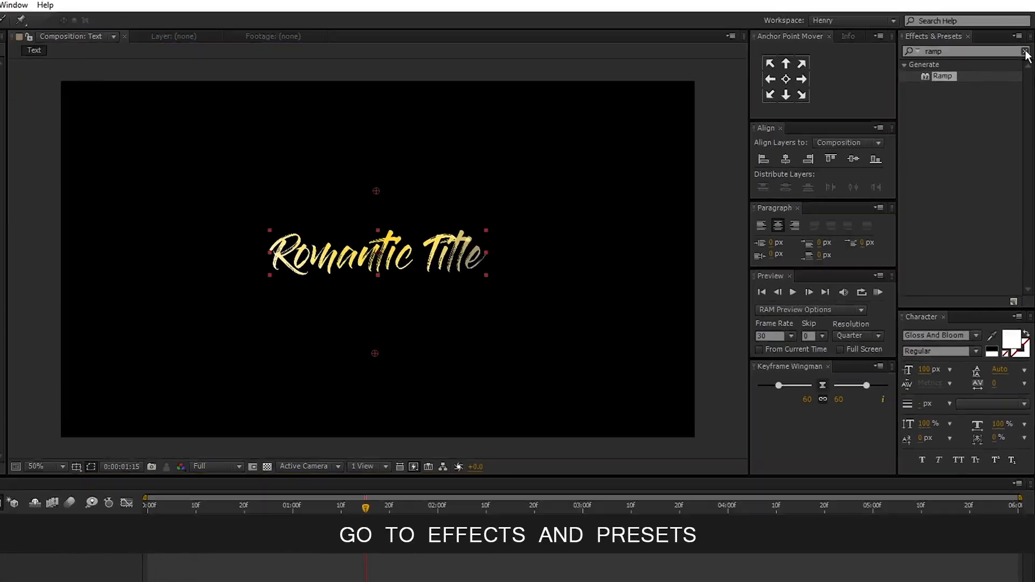
- Search the effects for drop shadow and apply Drop Shadow to the Romantic Title layer
{"action": "left_click", "coordinate": [1025, 51]}
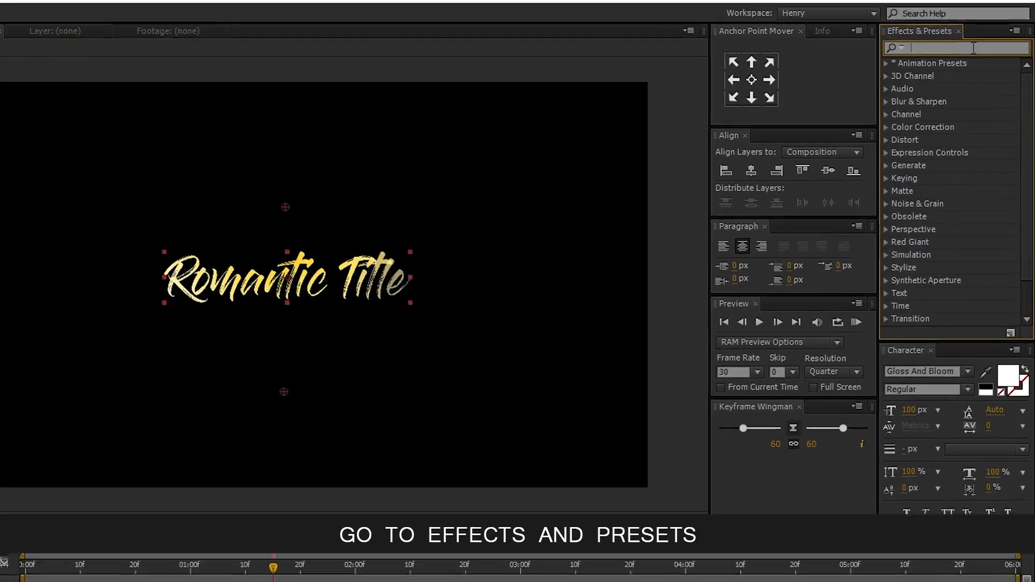
{"action": "type", "text": "drop sha"}
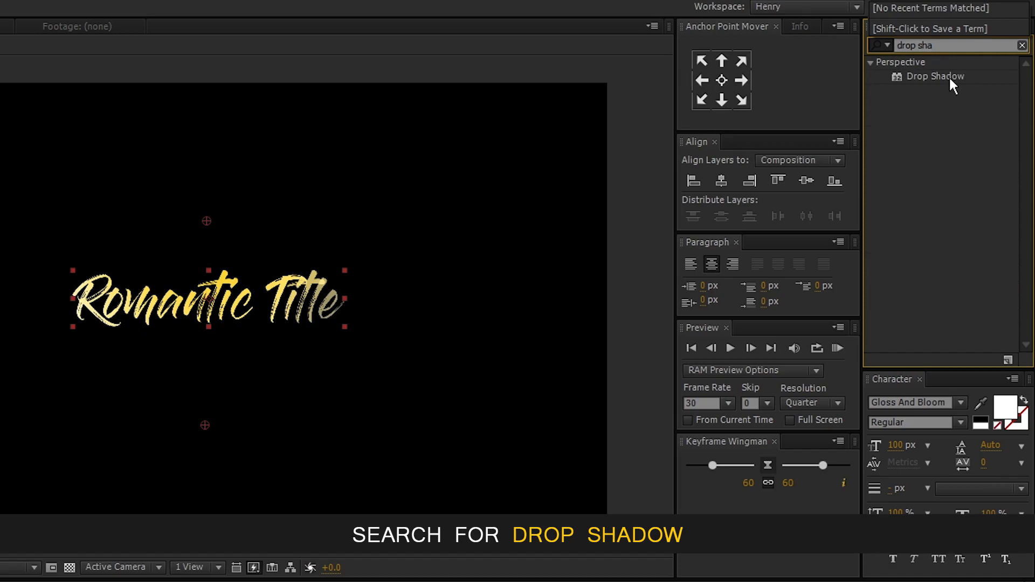
{"action": "left_click", "coordinate": [938, 76]}
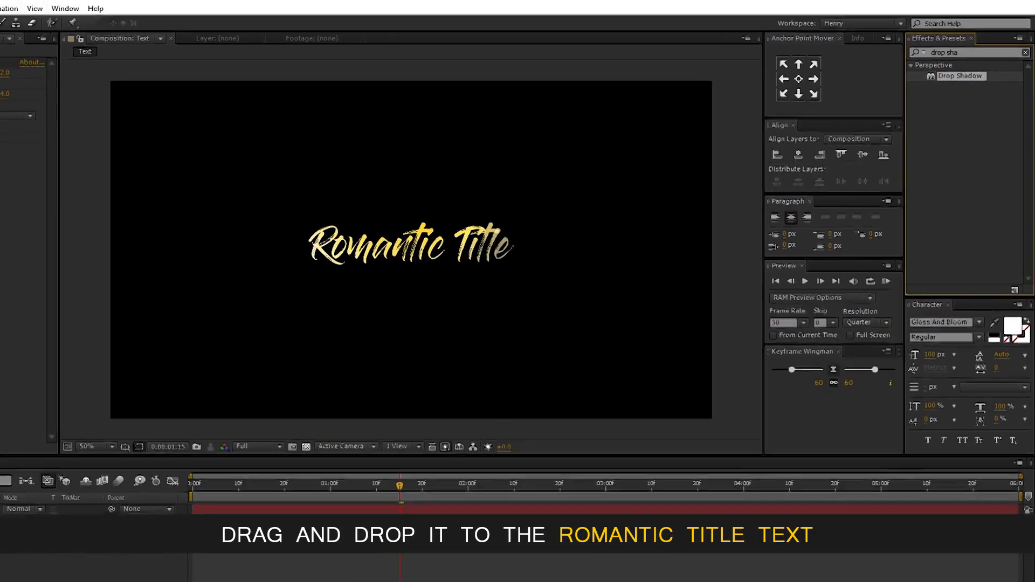
{"action": "left_click_drag", "start_coordinate": [960, 76], "coordinate": [0, 519]}
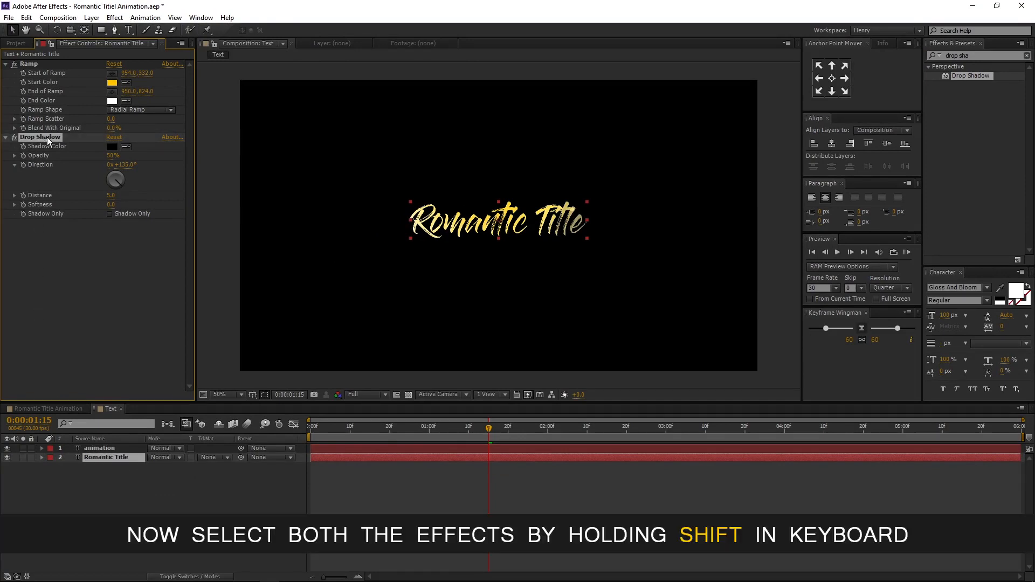
- Select both the Ramp and Drop Shadow effects of Romantic Title and copy them
{"action": "left_click", "coordinate": [30, 63], "text": "shift"}
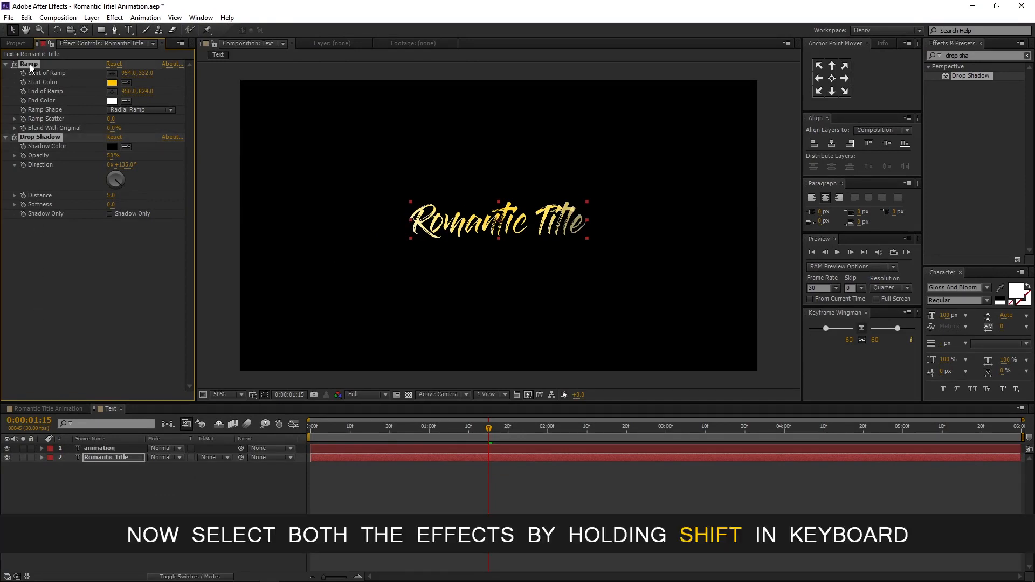
{"action": "left_click", "coordinate": [31, 17]}
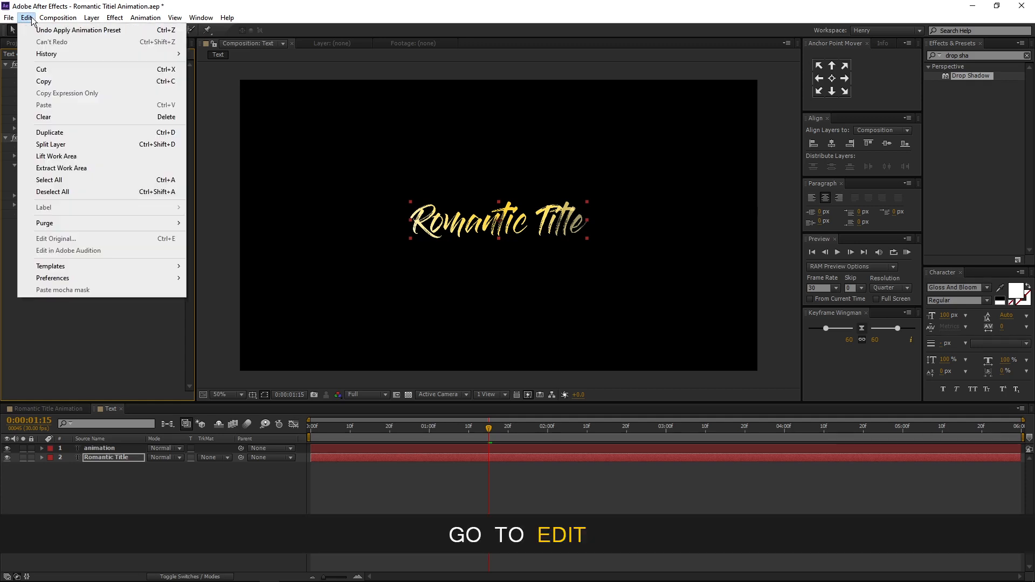
{"action": "left_click", "coordinate": [54, 81]}
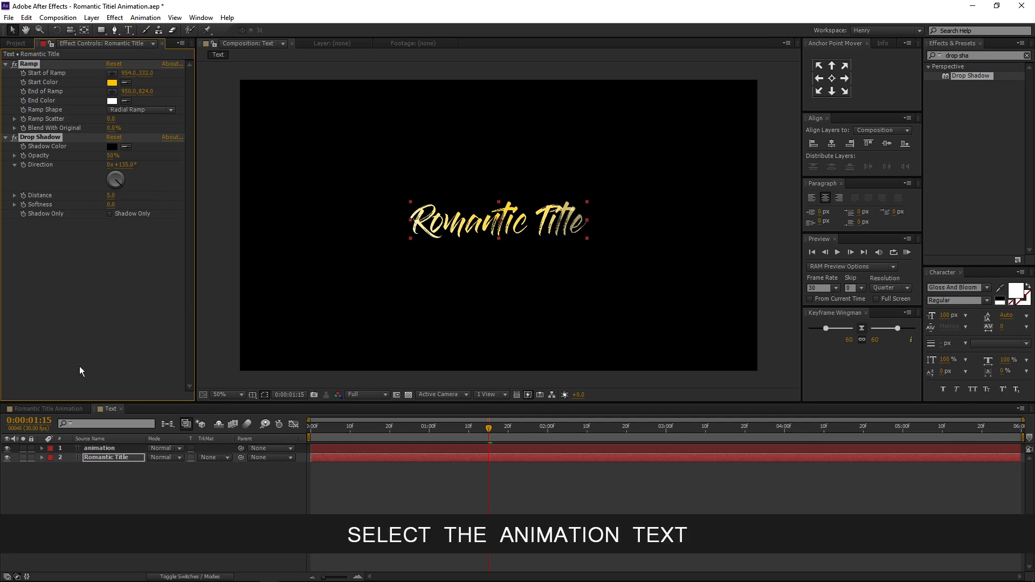
- Paste the copied Ramp and Drop Shadow effects onto the animation layer
{"action": "left_click", "coordinate": [104, 448]}
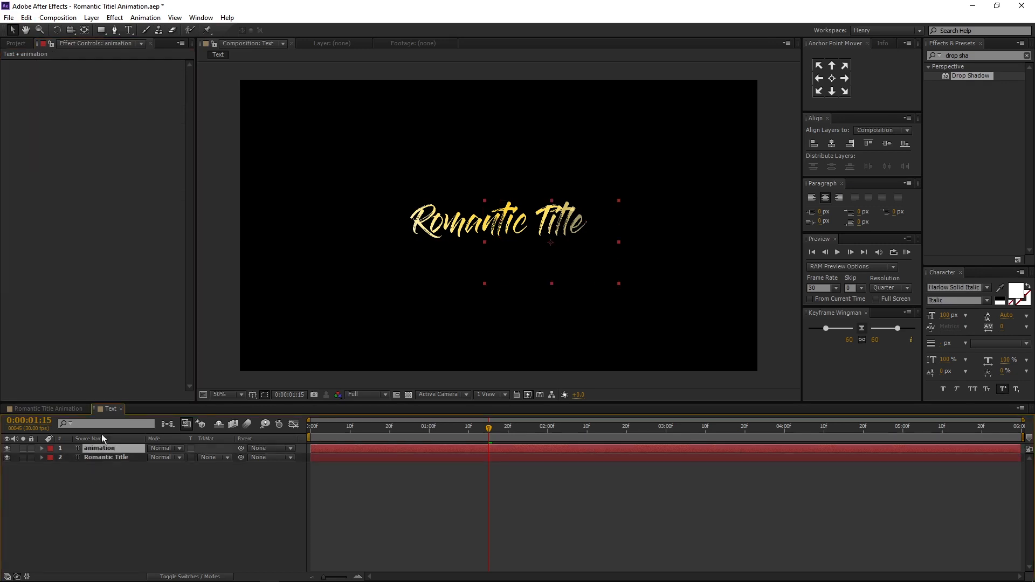
{"action": "left_click", "coordinate": [26, 18]}
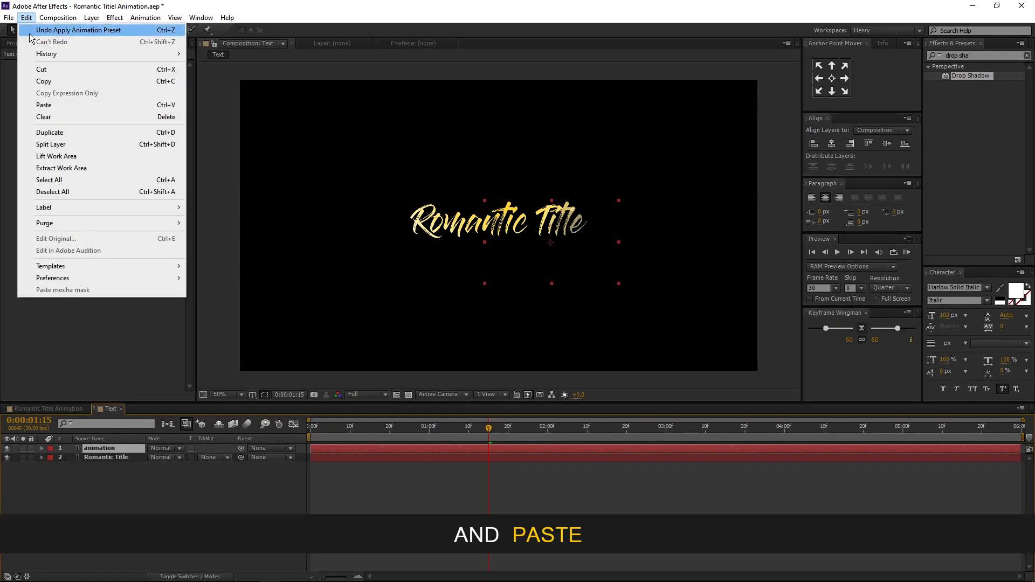
{"action": "left_click", "coordinate": [101, 106]}
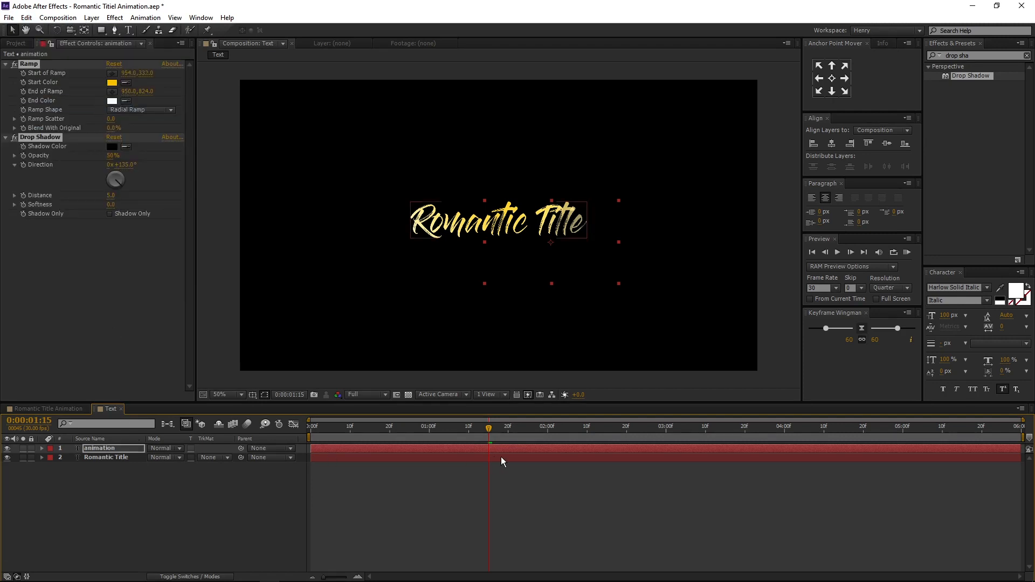
- At 0:00:02:24, reposition the animation layer's ramp start and end points around the animation text
{"action": "left_click", "coordinate": [496, 426]}
{"action": "left_click_drag", "start_coordinate": [512, 431], "coordinate": [644, 432]}
{"action": "left_click", "coordinate": [133, 471]}
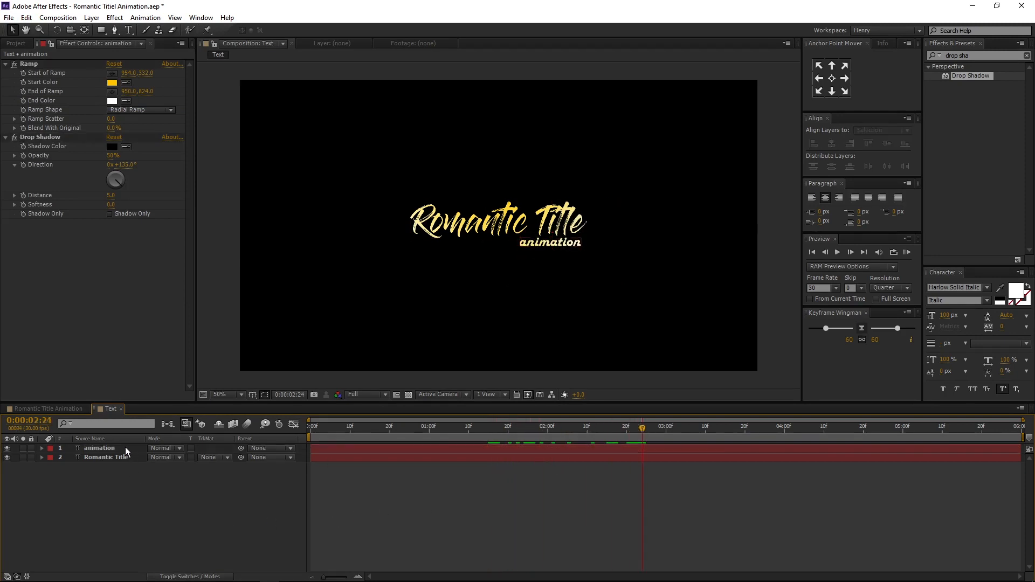
{"action": "left_click", "coordinate": [125, 447]}
{"action": "left_click", "coordinate": [30, 62]}
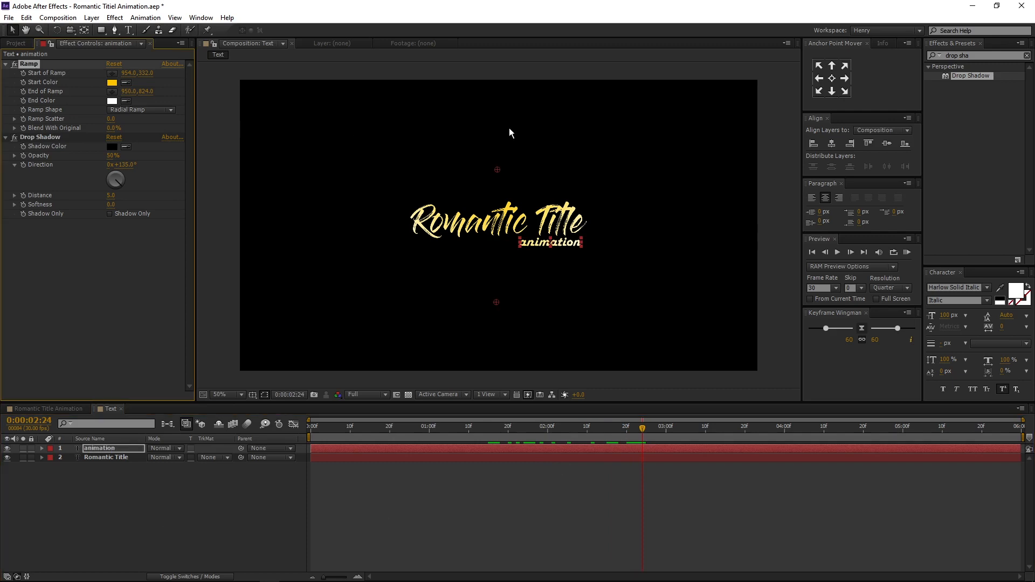
{"action": "left_click_drag", "start_coordinate": [497, 170], "coordinate": [551, 211]}
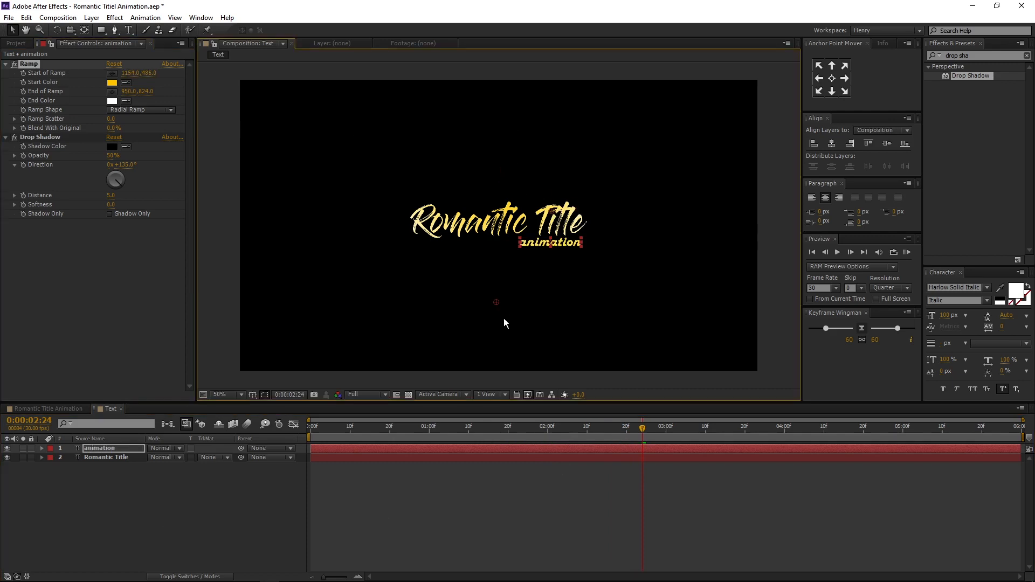
{"action": "left_click_drag", "start_coordinate": [496, 304], "coordinate": [548, 267]}
- Create a new composition named Background with a black background color
{"action": "left_click", "coordinate": [270, 475]}
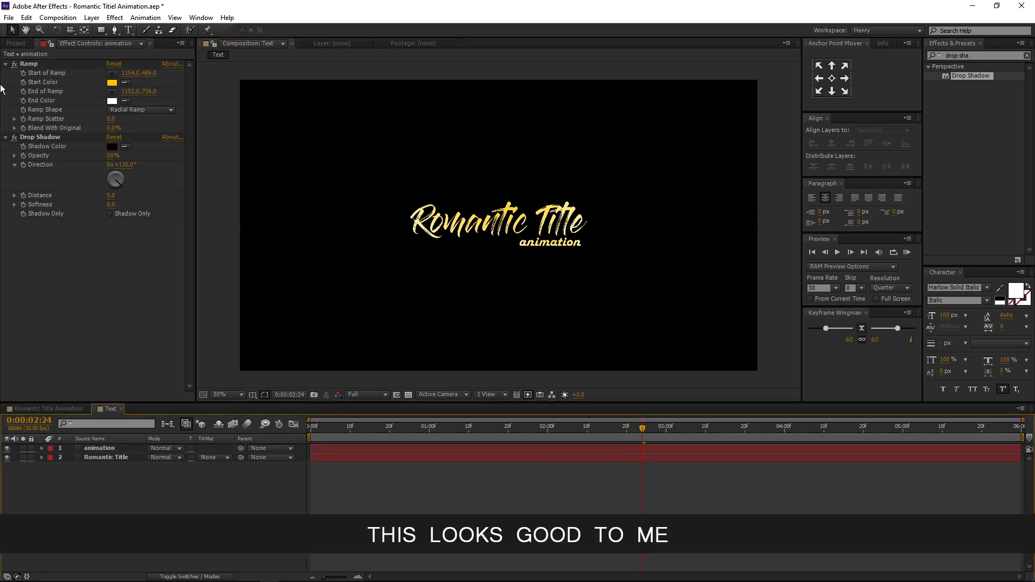
{"action": "left_click", "coordinate": [16, 43]}
{"action": "left_click", "coordinate": [101, 294]}
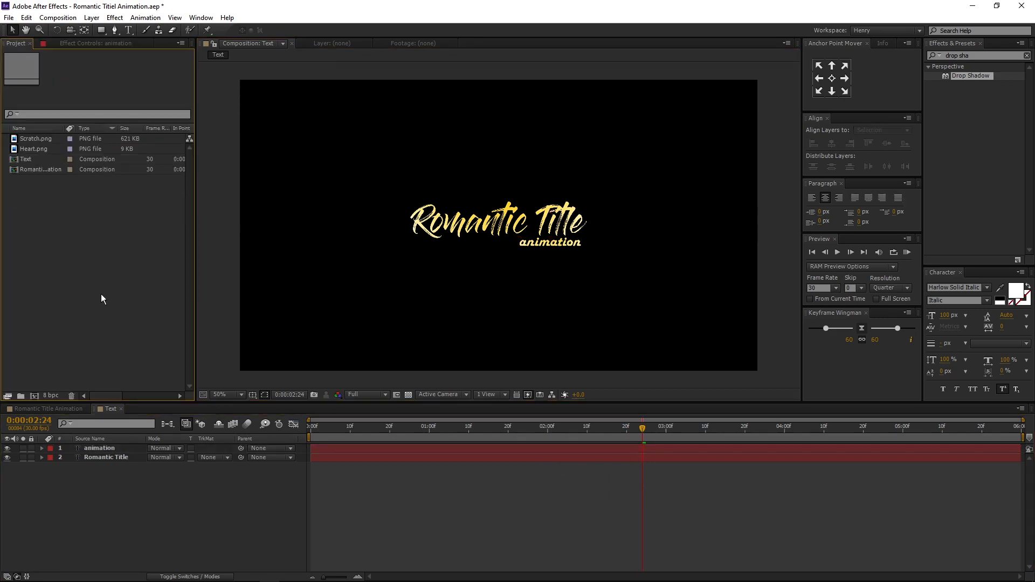
{"action": "left_click", "coordinate": [34, 396]}
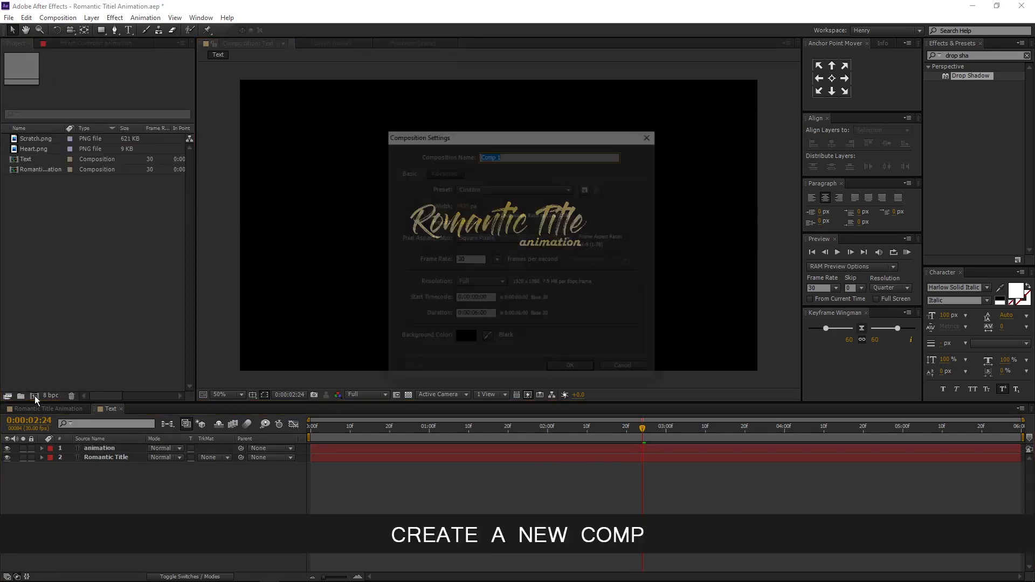
{"action": "type", "text": "Background"}
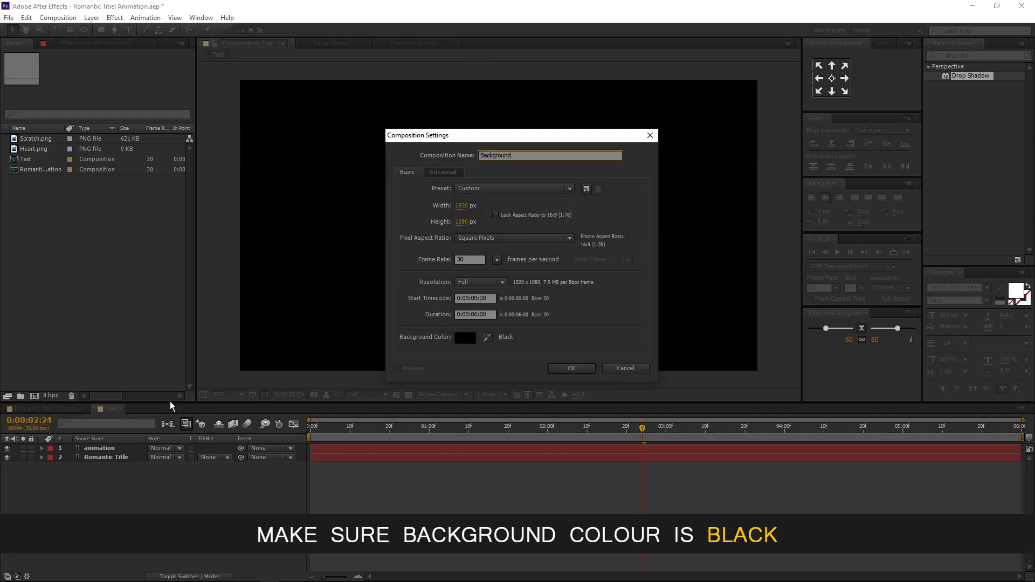
{"action": "left_click", "coordinate": [464, 337]}
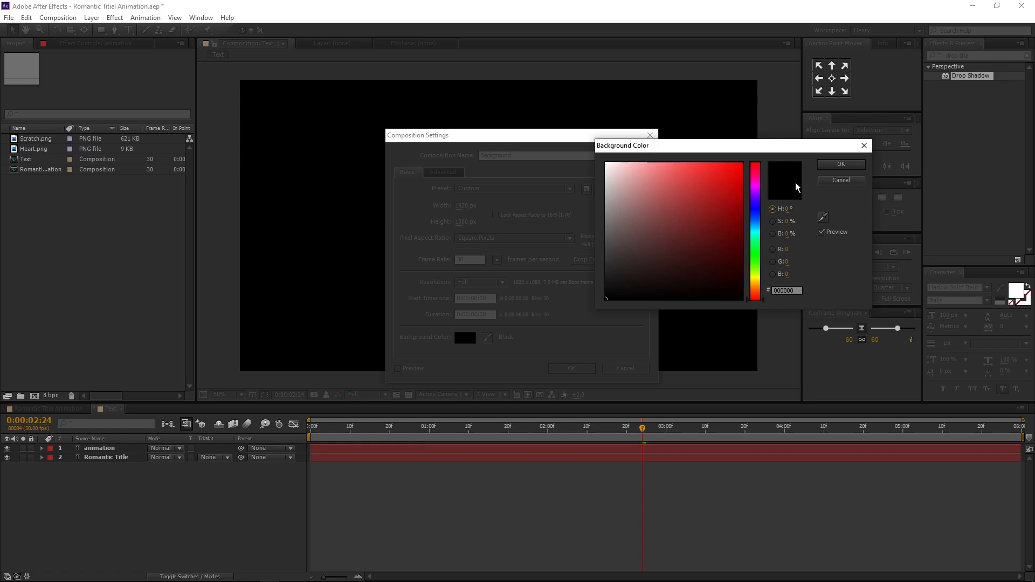
{"action": "left_click", "coordinate": [832, 164]}
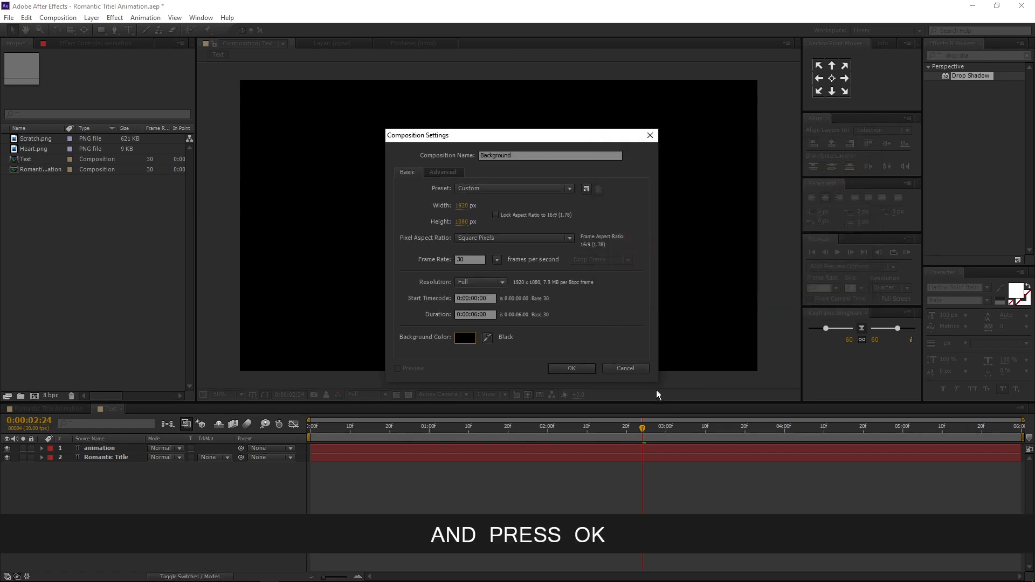
{"action": "left_click", "coordinate": [564, 368]}
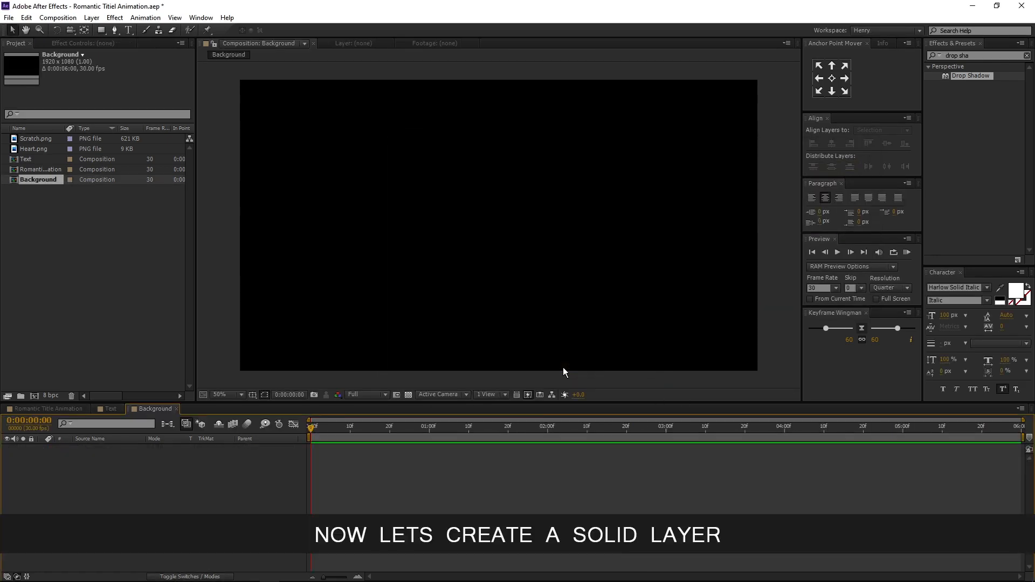
- Add a new solid layer named Background with pink color FF0078
{"action": "right_click", "coordinate": [166, 491]}
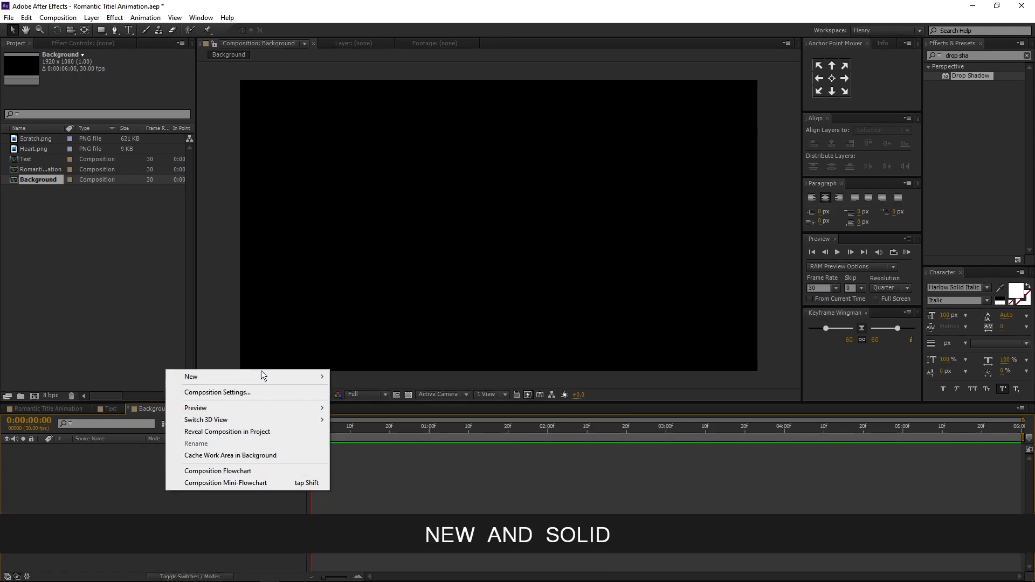
{"action": "mouse_move", "coordinate": [260, 371]}
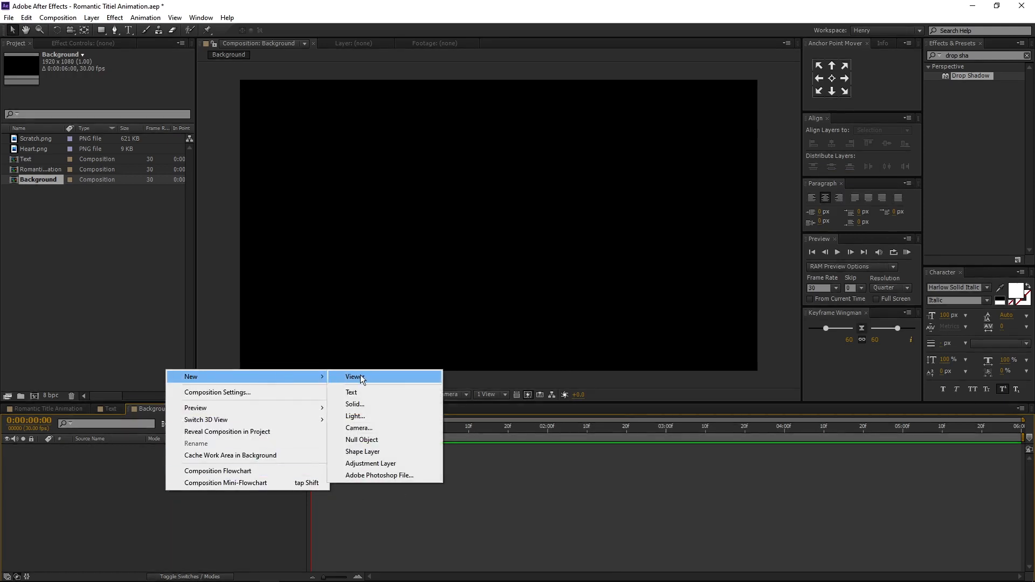
{"action": "left_click", "coordinate": [368, 405]}
{"action": "type", "text": "Background"}
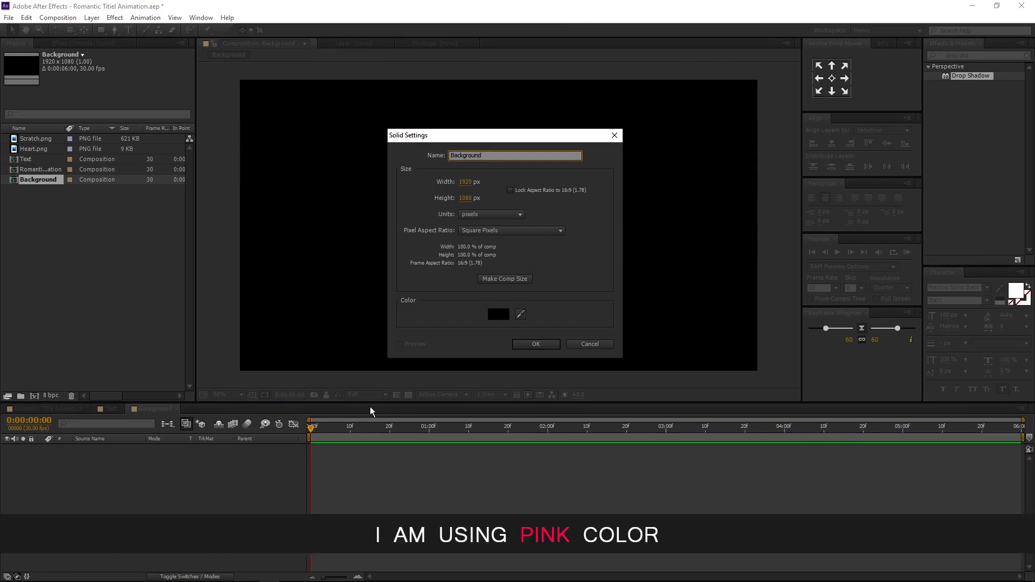
{"action": "left_click", "coordinate": [498, 314]}
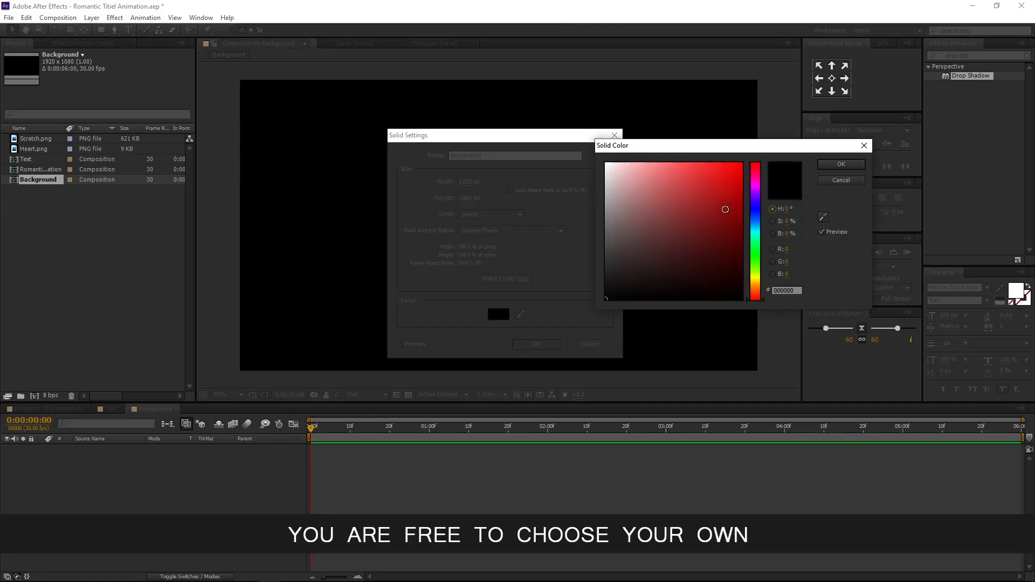
{"action": "left_click_drag", "start_coordinate": [726, 208], "coordinate": [757, 135]}
{"action": "left_click", "coordinate": [756, 172]}
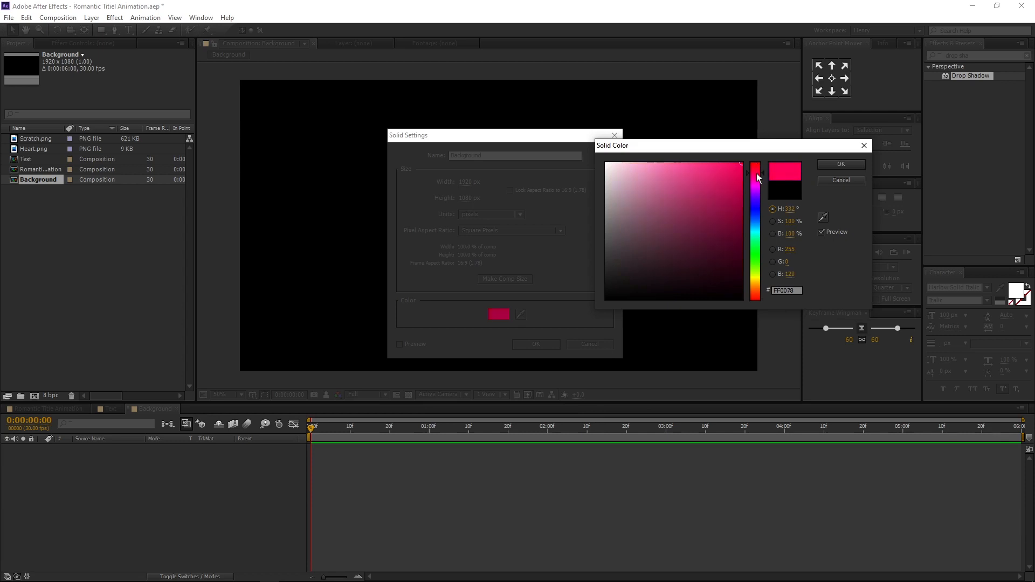
{"action": "left_click_drag", "start_coordinate": [757, 173], "coordinate": [757, 175]}
{"action": "left_click", "coordinate": [840, 164]}
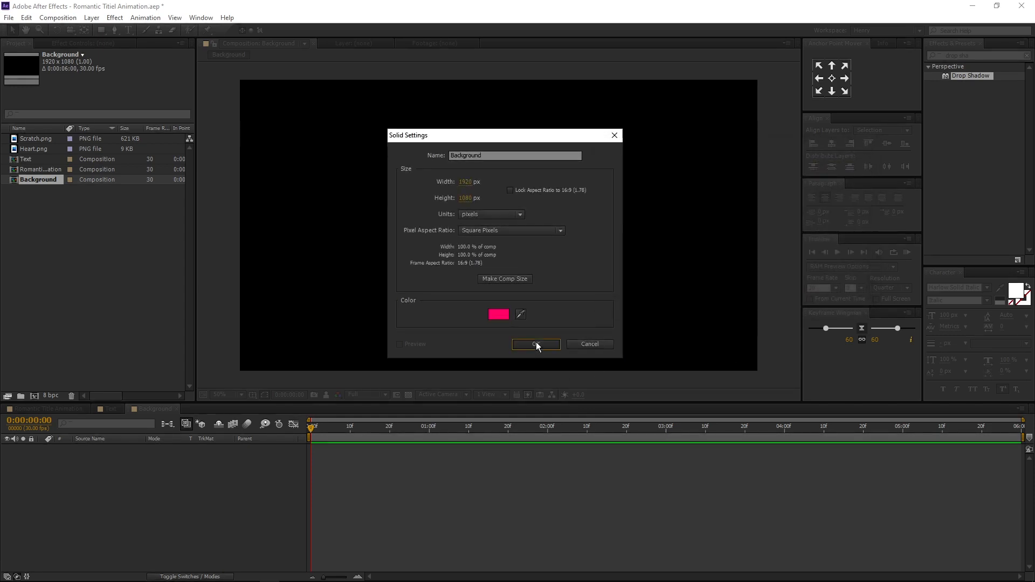
{"action": "left_click", "coordinate": [536, 344]}
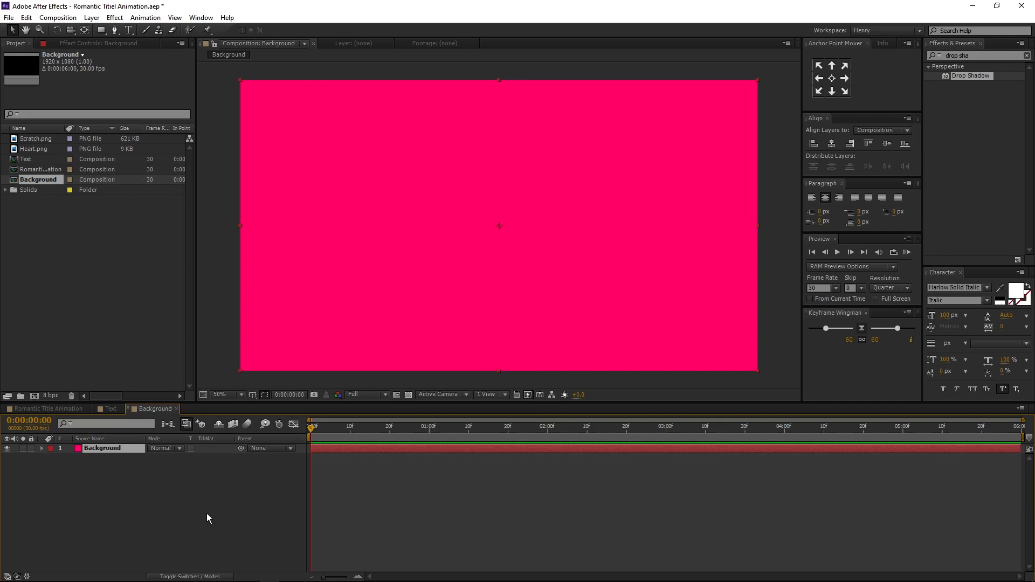
- Add a new black solid layer named Fade above the Background solid
{"action": "right_click", "coordinate": [168, 513]}
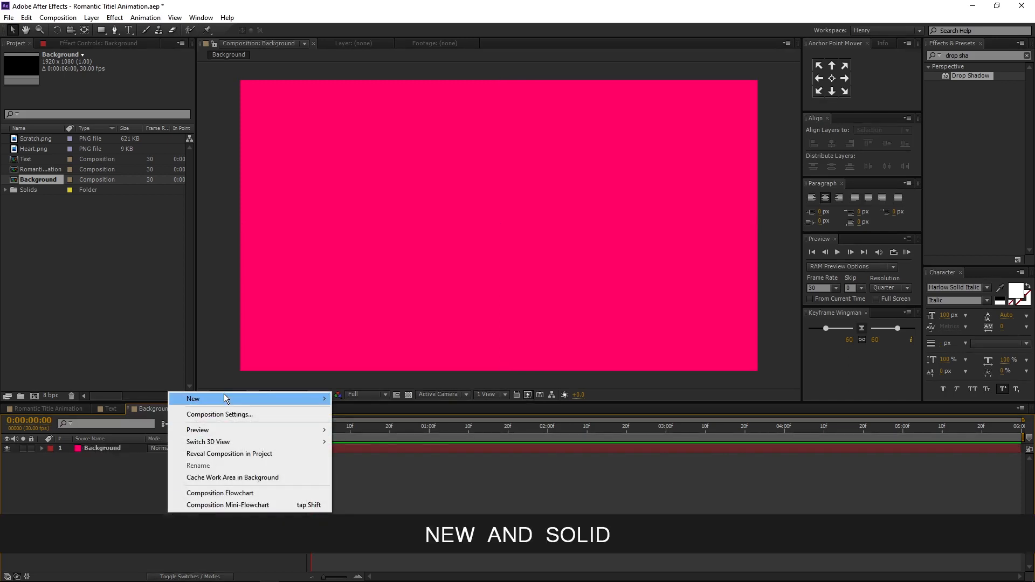
{"action": "mouse_move", "coordinate": [280, 399]}
{"action": "left_click", "coordinate": [374, 427]}
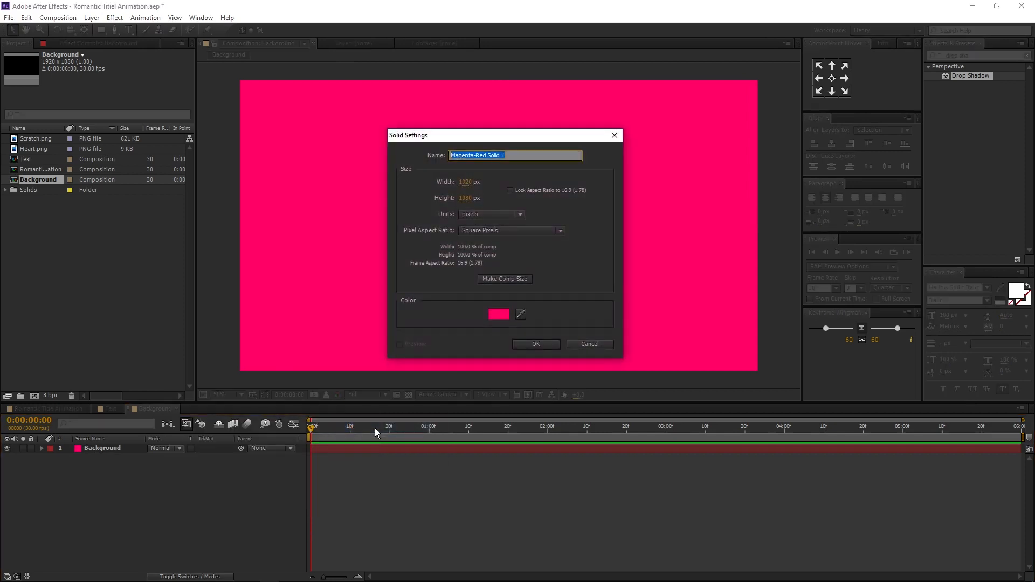
{"action": "type", "text": "Fade"}
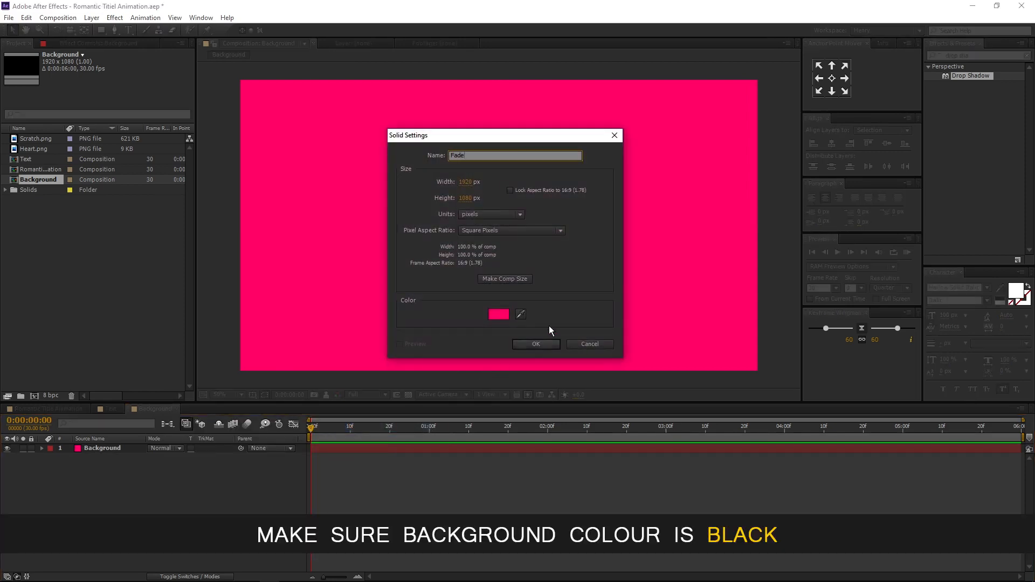
{"action": "left_click", "coordinate": [498, 313]}
{"action": "left_click", "coordinate": [606, 298]}
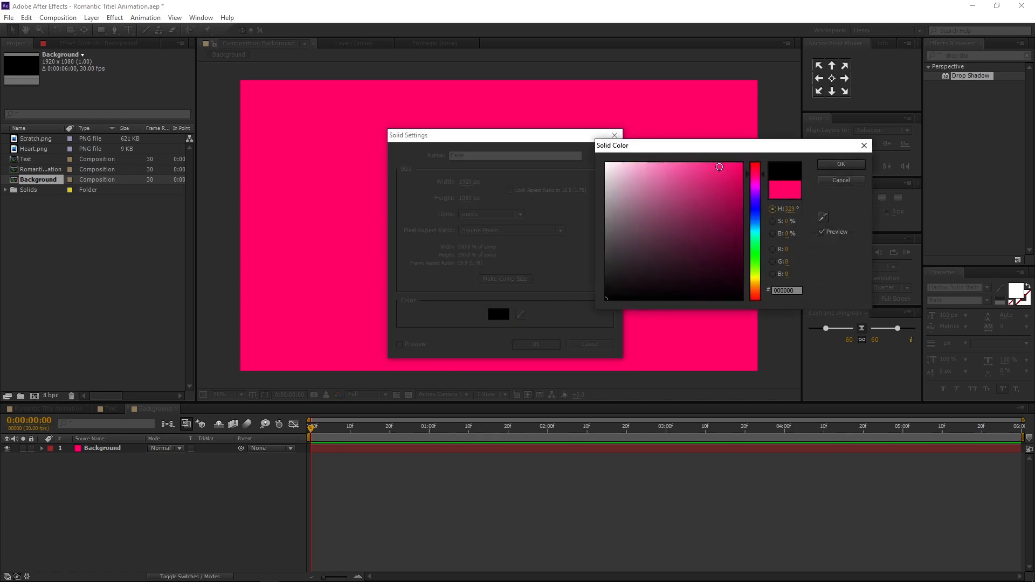
{"action": "left_click", "coordinate": [838, 163]}
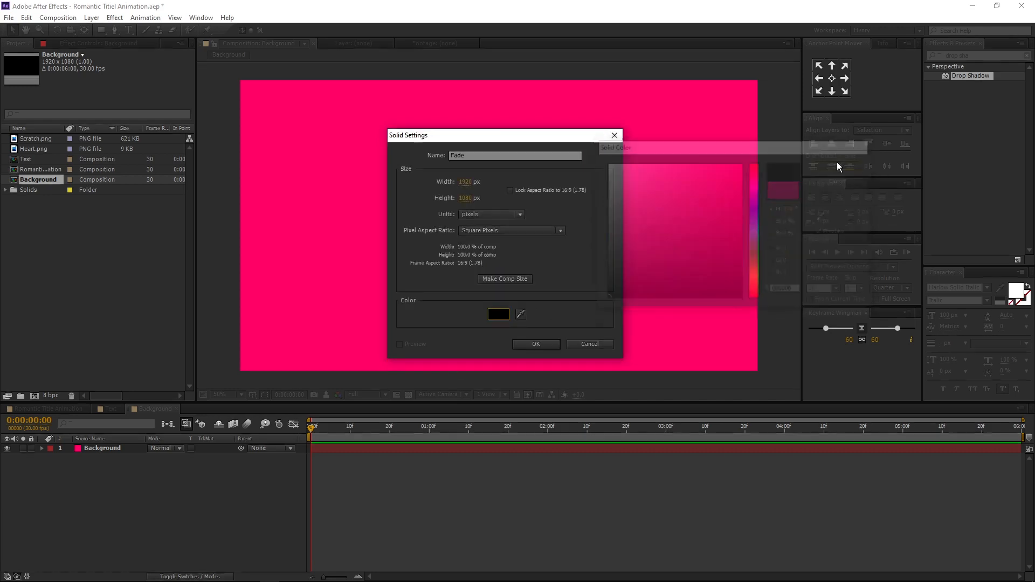
{"action": "left_click", "coordinate": [543, 344]}
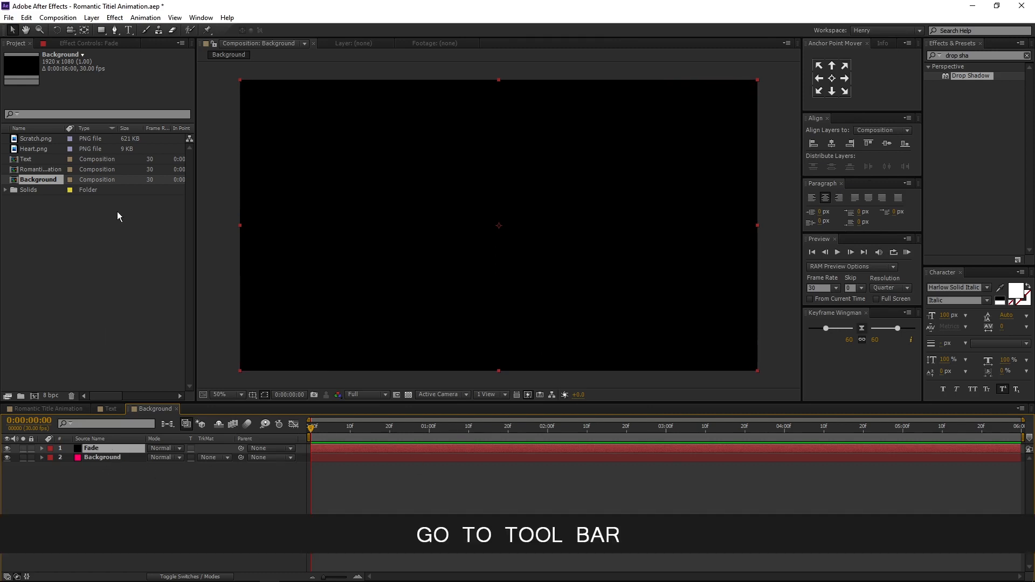
- Add an elliptical mask filling the Fade solid and set the mask to Inverted
{"action": "left_click_drag", "start_coordinate": [102, 30], "coordinate": [172, 53]}
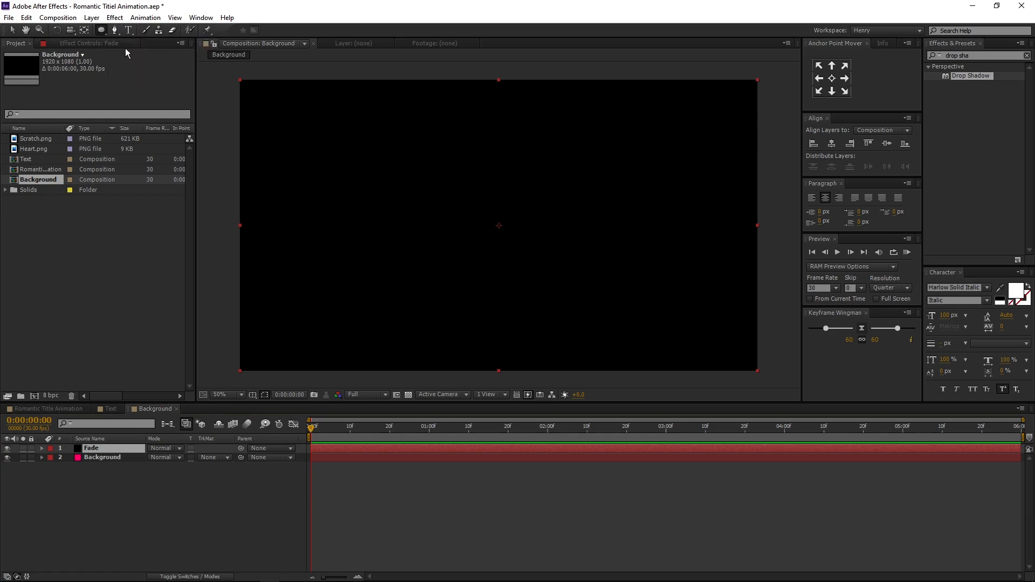
{"action": "double_click", "coordinate": [101, 30]}
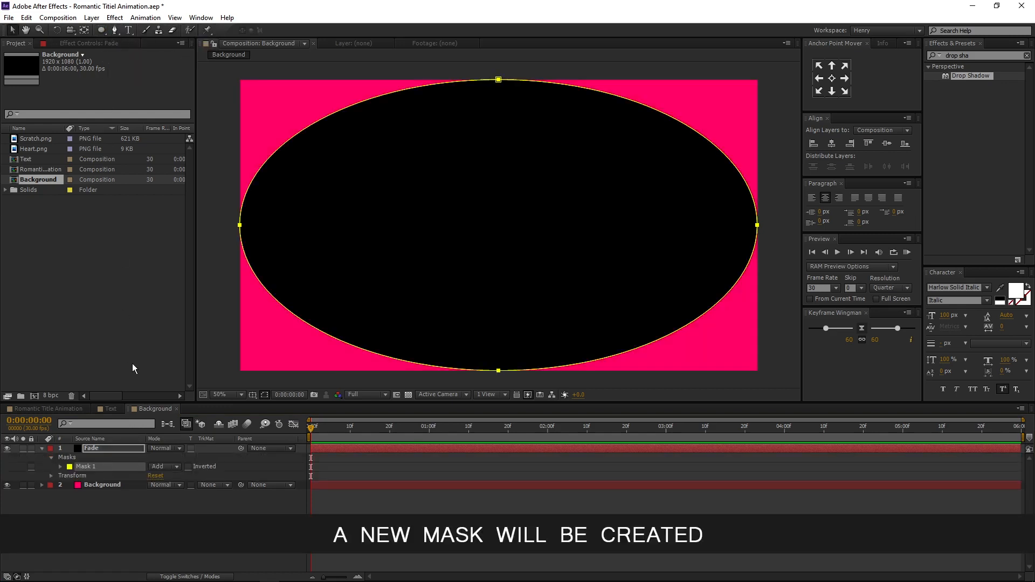
{"action": "left_click", "coordinate": [188, 466]}
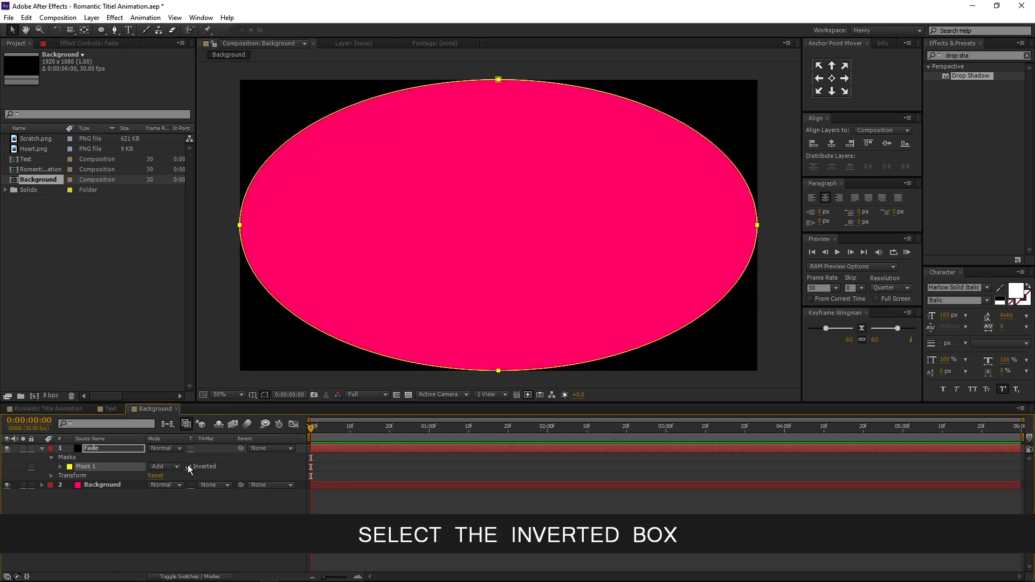
- Set the Fade layer mask's feather to 1000 pixels
{"action": "left_click", "coordinate": [60, 466]}
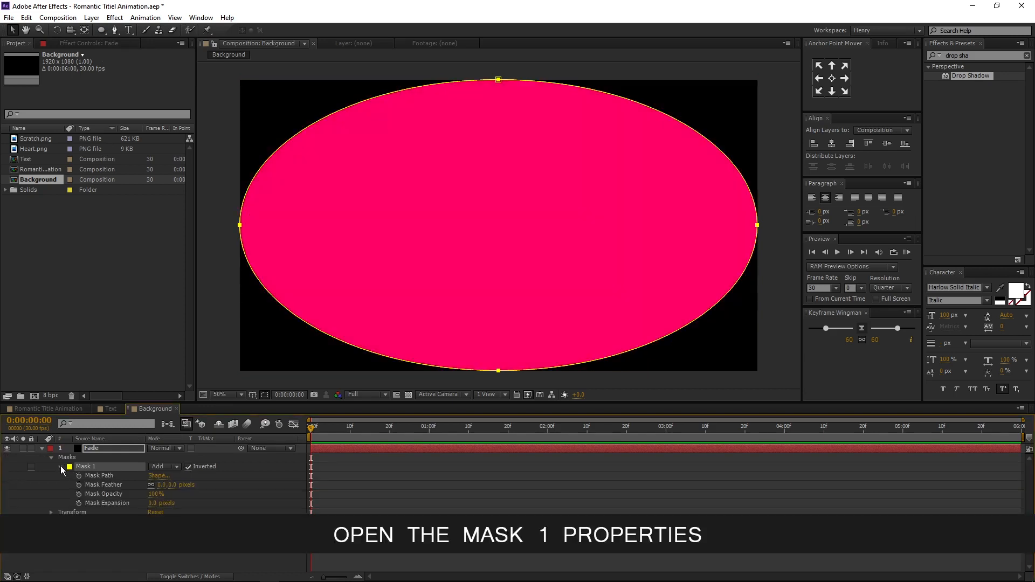
{"action": "left_click", "coordinate": [160, 485]}
{"action": "type", "text": "10"}
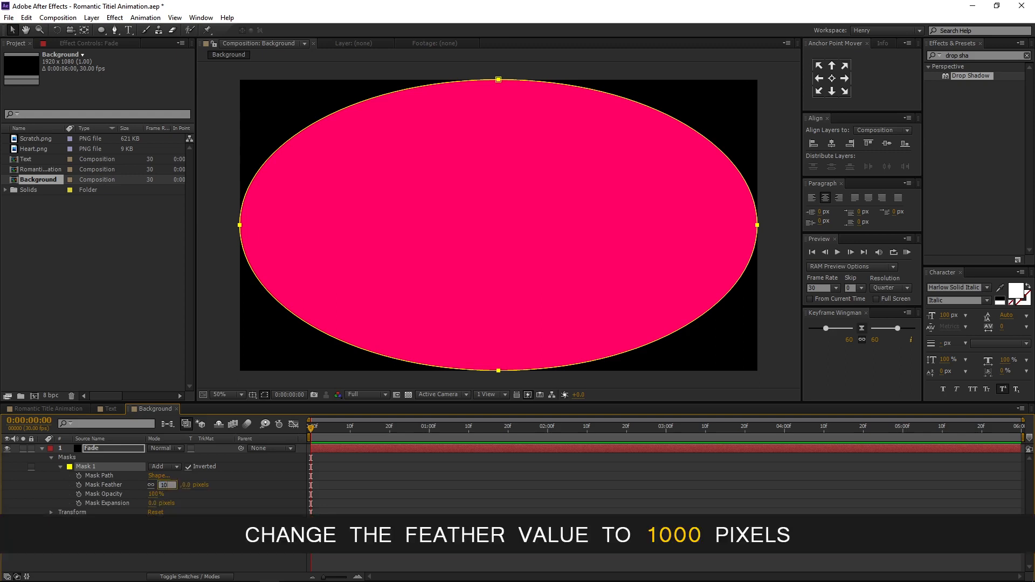
{"action": "type", "text": "00"}
{"action": "key", "text": "Return"}
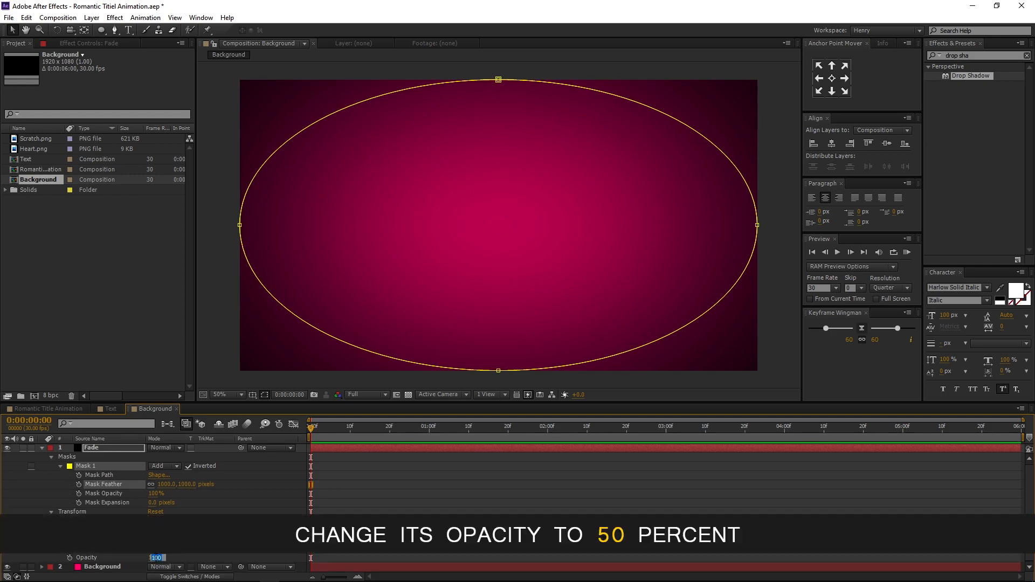
- Set the Fade layer's opacity to 50% and collapse the layer properties
{"action": "left_click", "coordinate": [157, 557]}
{"action": "type", "text": "50"}
{"action": "key", "text": "Return"}
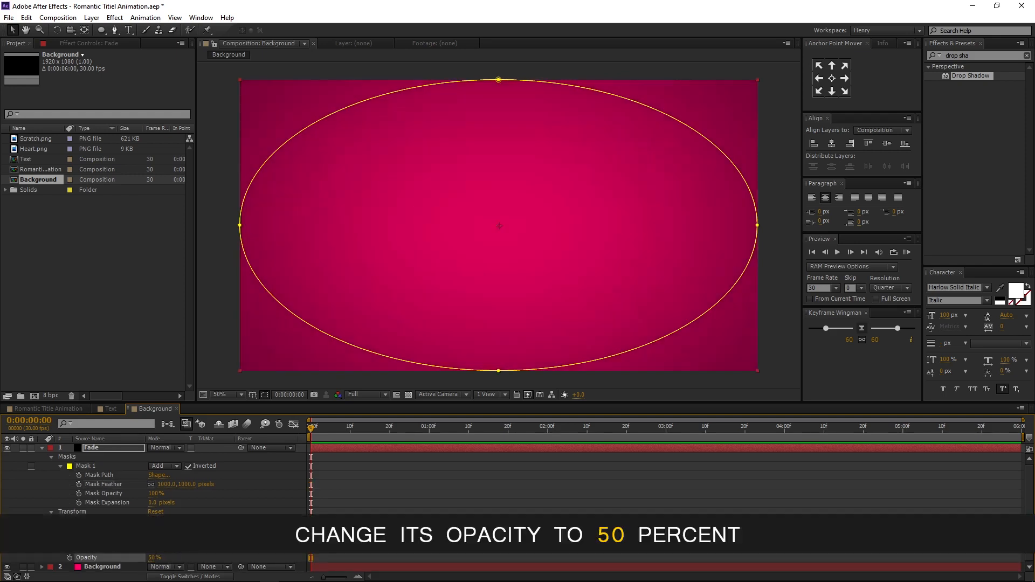
{"action": "left_click", "coordinate": [42, 448]}
{"action": "left_click", "coordinate": [79, 492]}
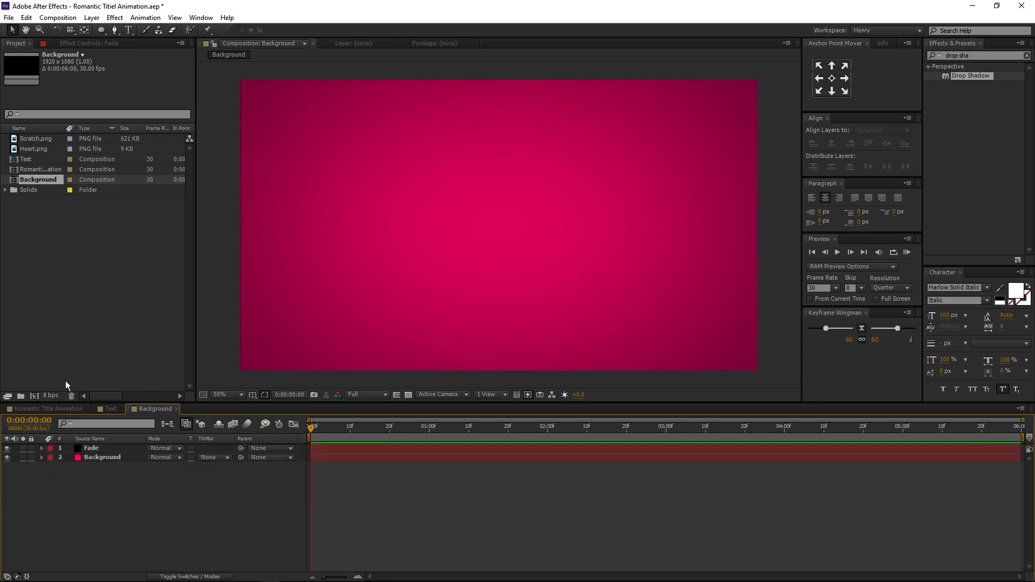
- Add Scratch.png to the Background composition as the top layer
{"action": "left_click", "coordinate": [47, 140]}
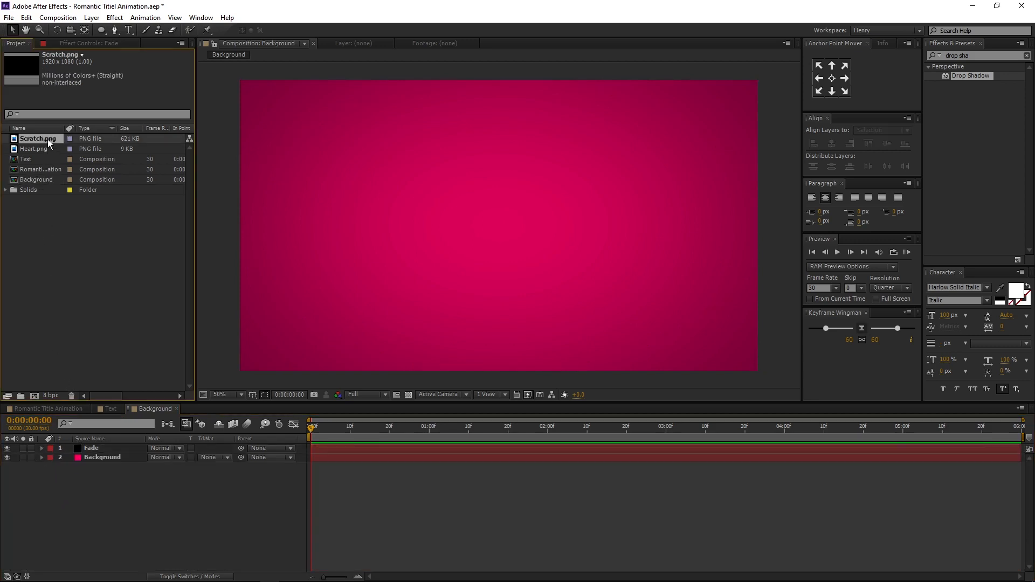
{"action": "left_click_drag", "start_coordinate": [47, 139], "coordinate": [89, 448]}
{"action": "left_click", "coordinate": [115, 508]}
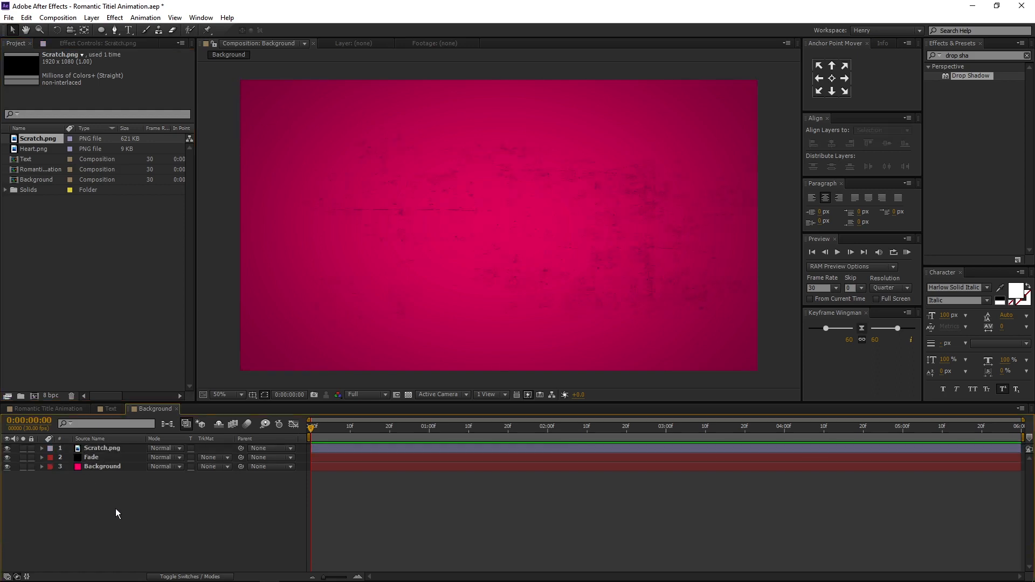
- Create a new composition named Heart with a black background color
{"action": "left_click", "coordinate": [34, 396]}
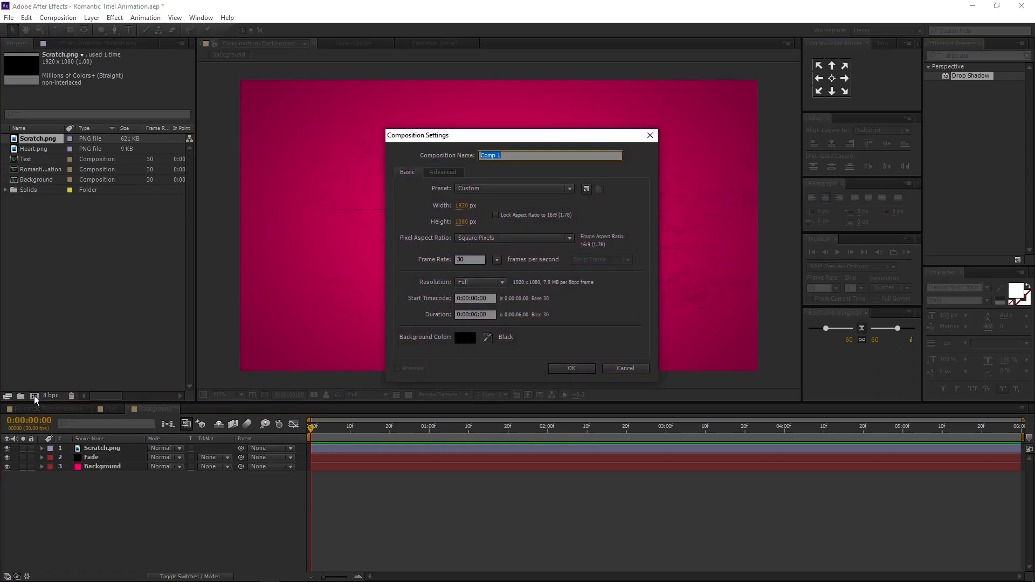
{"action": "type", "text": "Heart"}
{"action": "left_click", "coordinate": [465, 338]}
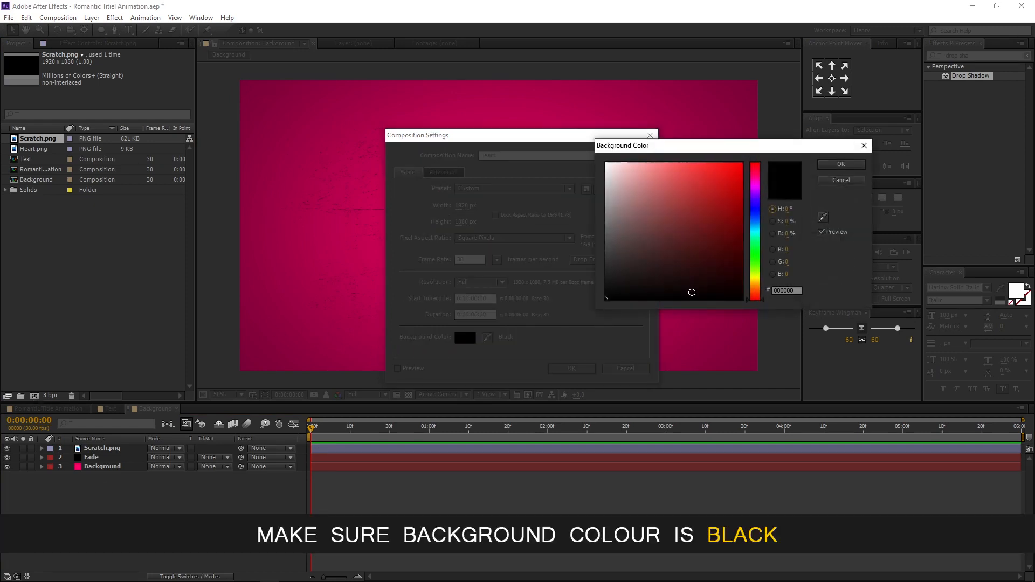
{"action": "left_click", "coordinate": [836, 166]}
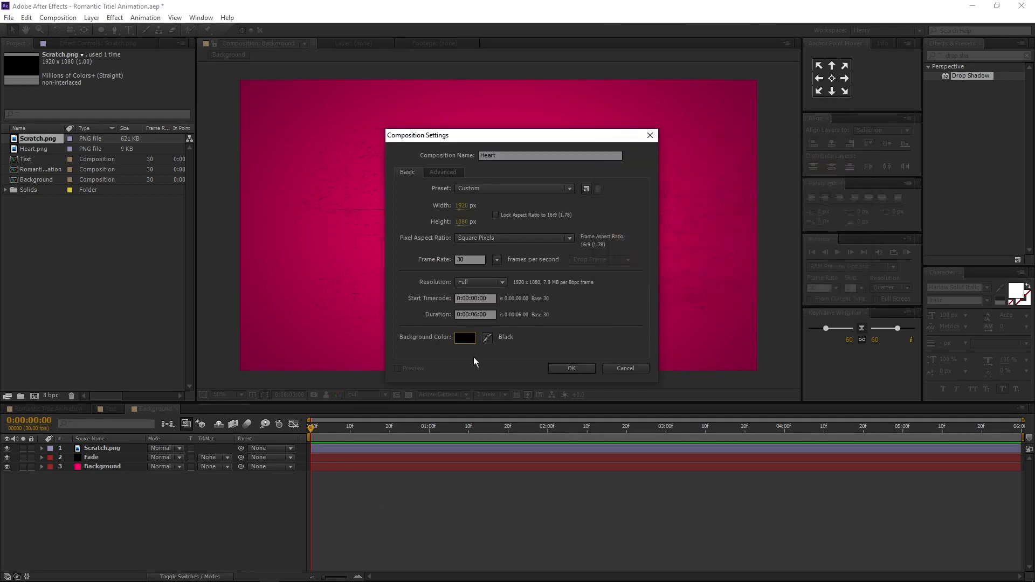
{"action": "left_click", "coordinate": [571, 368]}
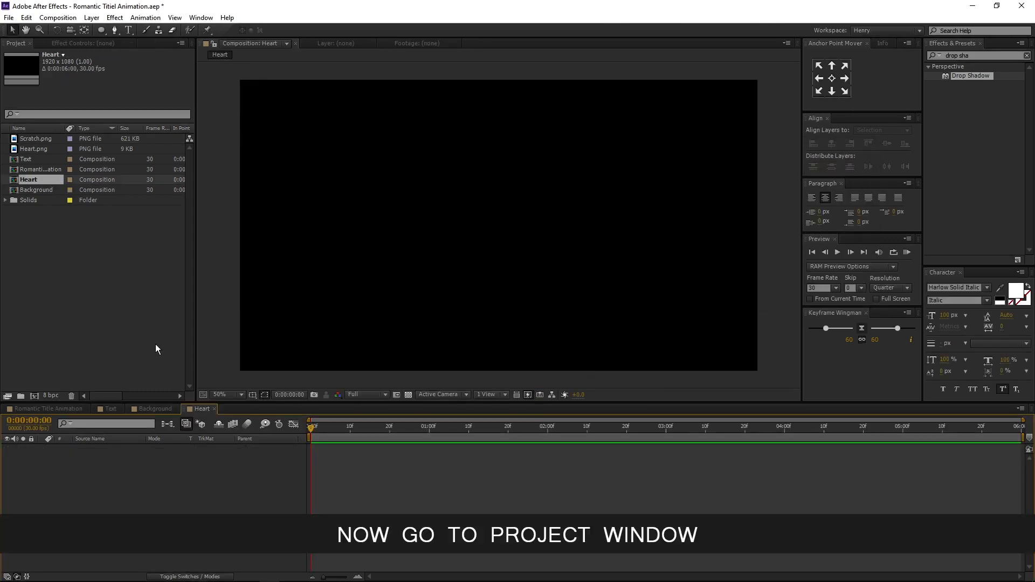
- Add Heart.png to the Heart composition and turn off the layer's visibility
{"action": "left_click", "coordinate": [129, 327]}
{"action": "left_click", "coordinate": [36, 150]}
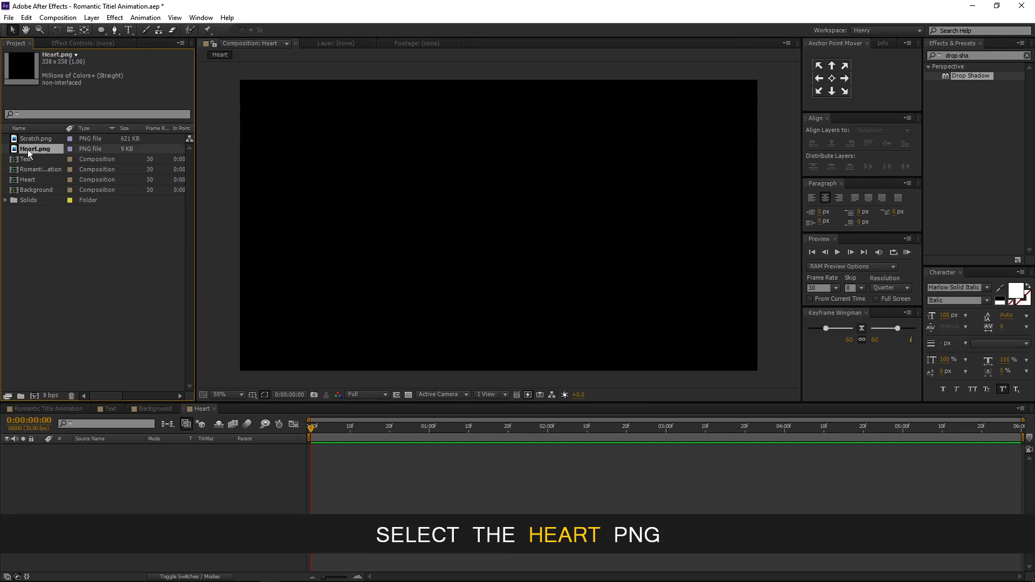
{"action": "left_click_drag", "start_coordinate": [43, 150], "coordinate": [76, 484]}
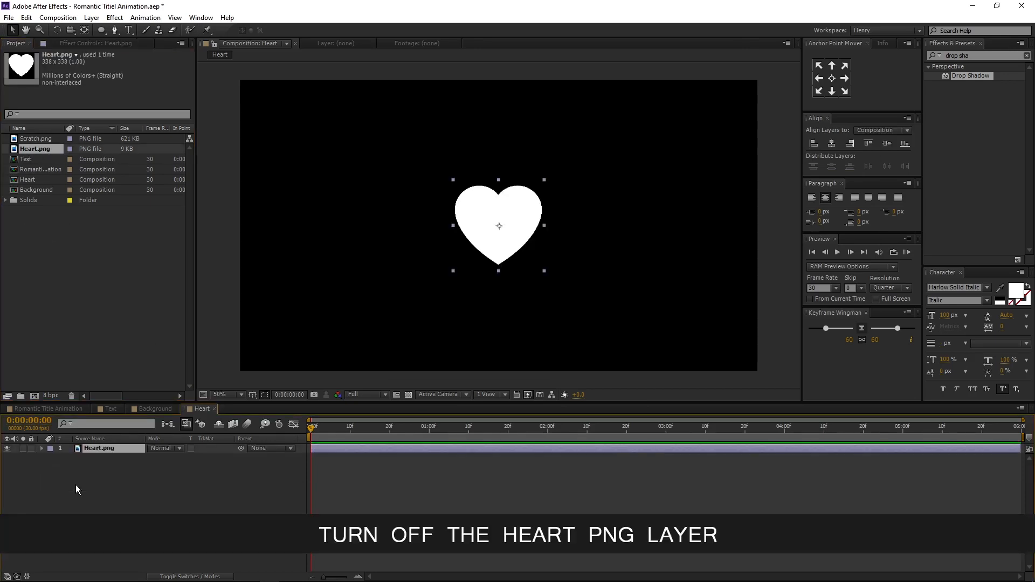
{"action": "left_click", "coordinate": [8, 448]}
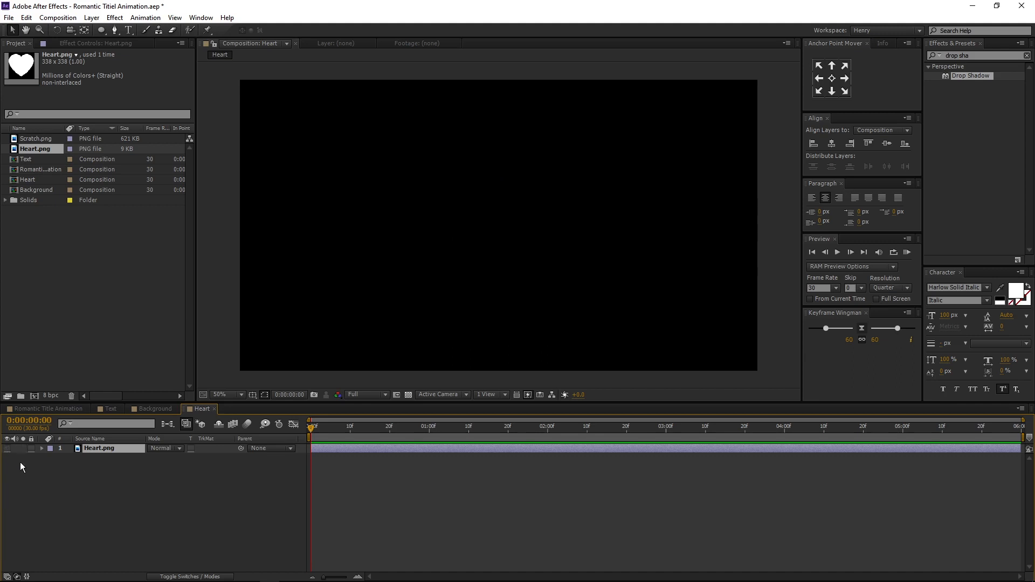
- Add a new black solid layer named Particles to the Heart composition
{"action": "right_click", "coordinate": [70, 488]}
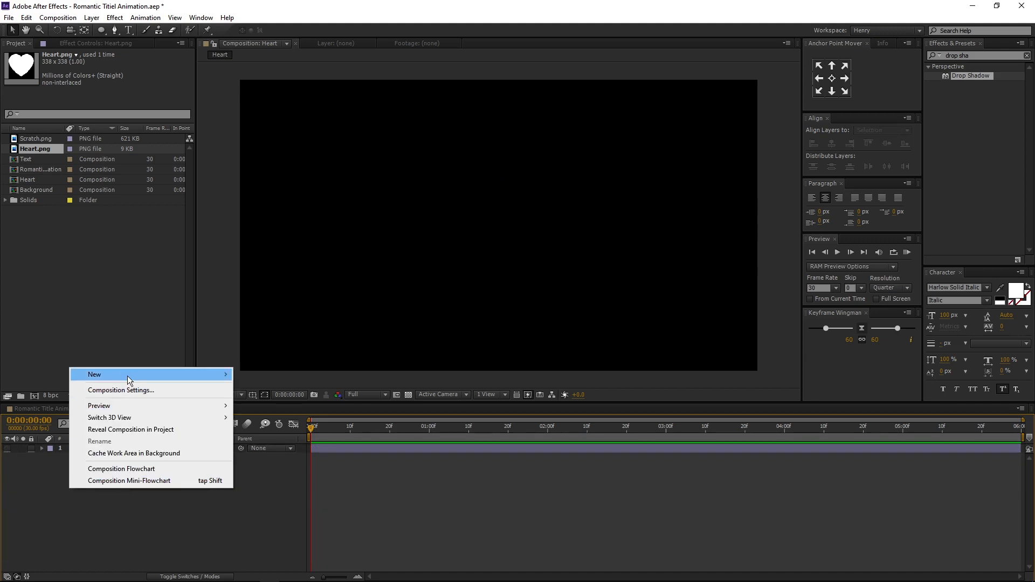
{"action": "mouse_move", "coordinate": [132, 376]}
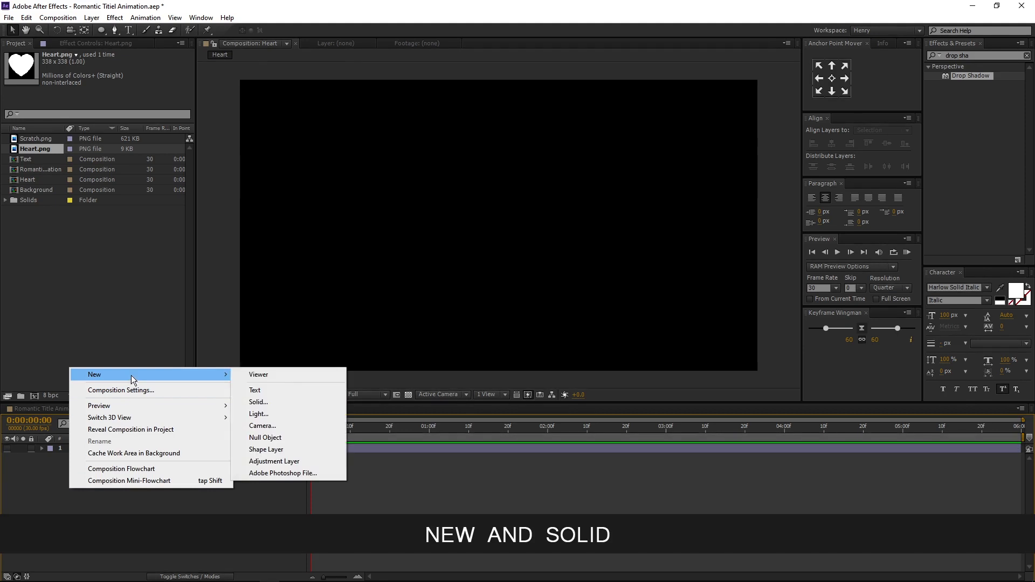
{"action": "left_click", "coordinate": [282, 403]}
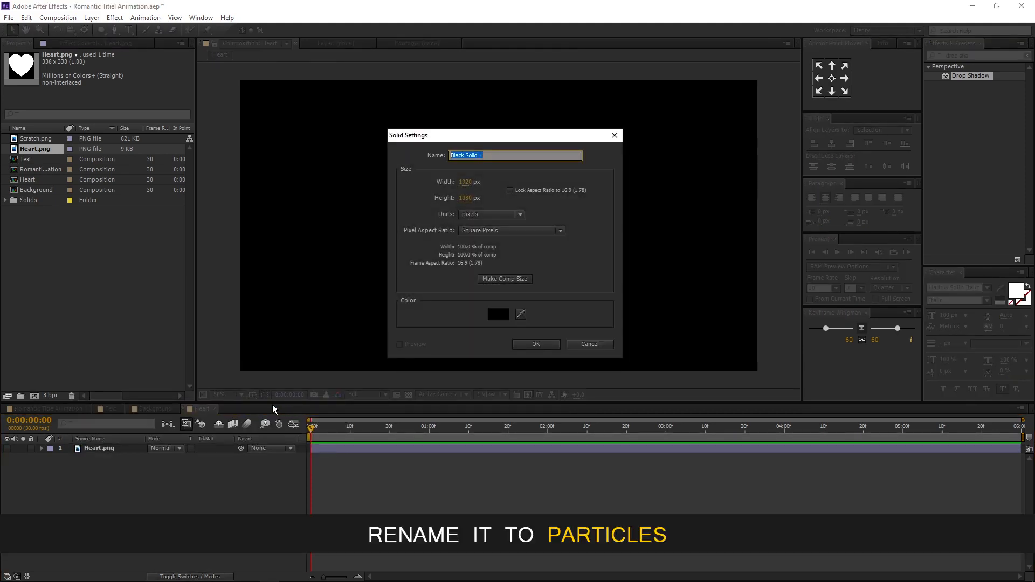
{"action": "type", "text": "Particles"}
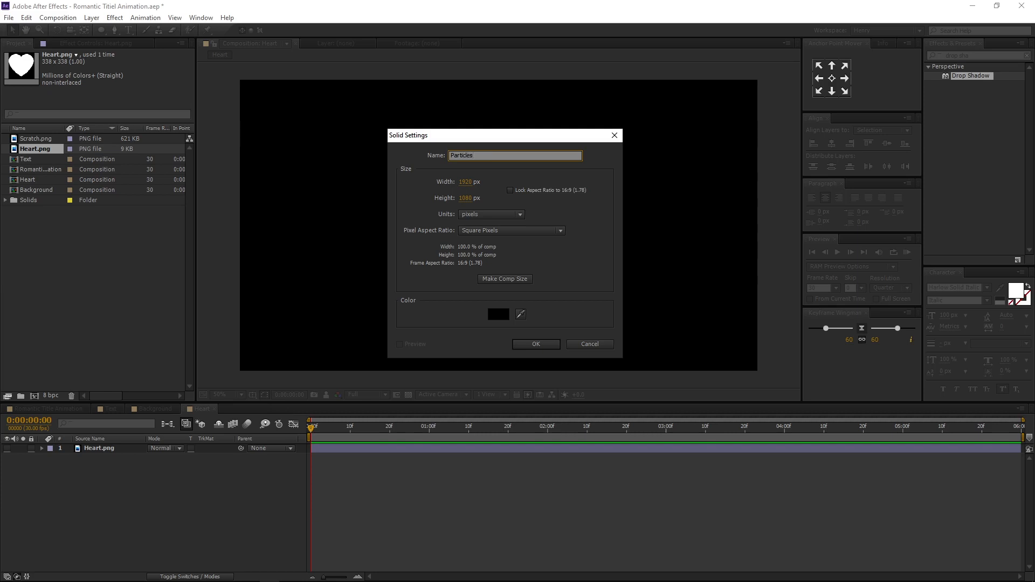
{"action": "left_click", "coordinate": [498, 314]}
{"action": "left_click", "coordinate": [648, 284]}
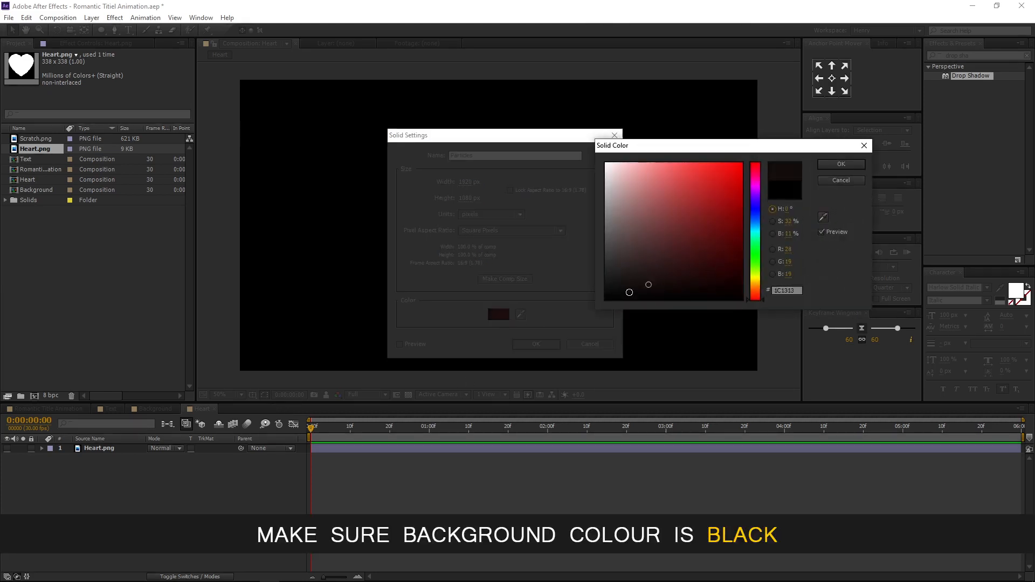
{"action": "left_click", "coordinate": [628, 292]}
{"action": "left_click", "coordinate": [833, 165]}
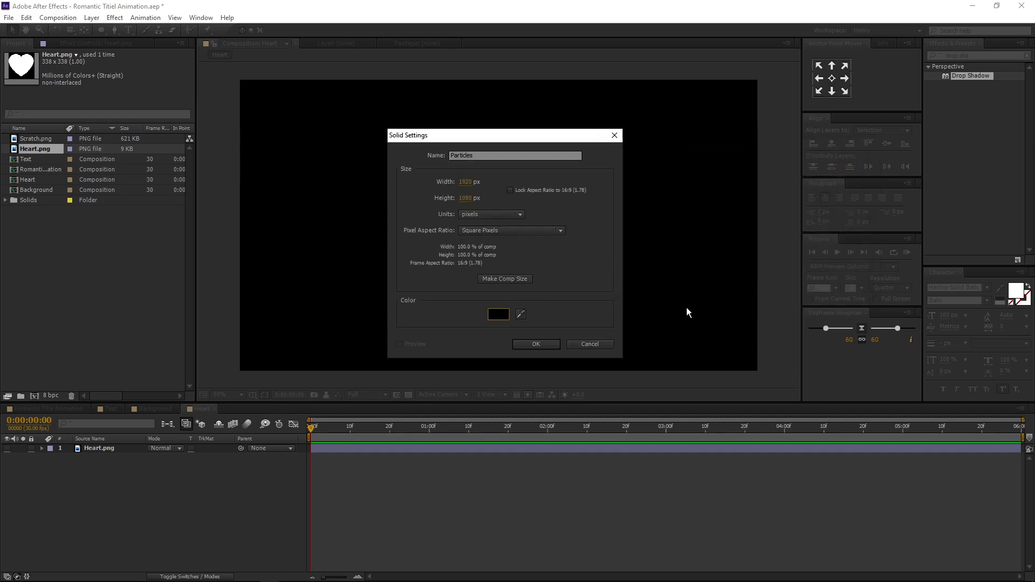
{"action": "left_click", "coordinate": [547, 344]}
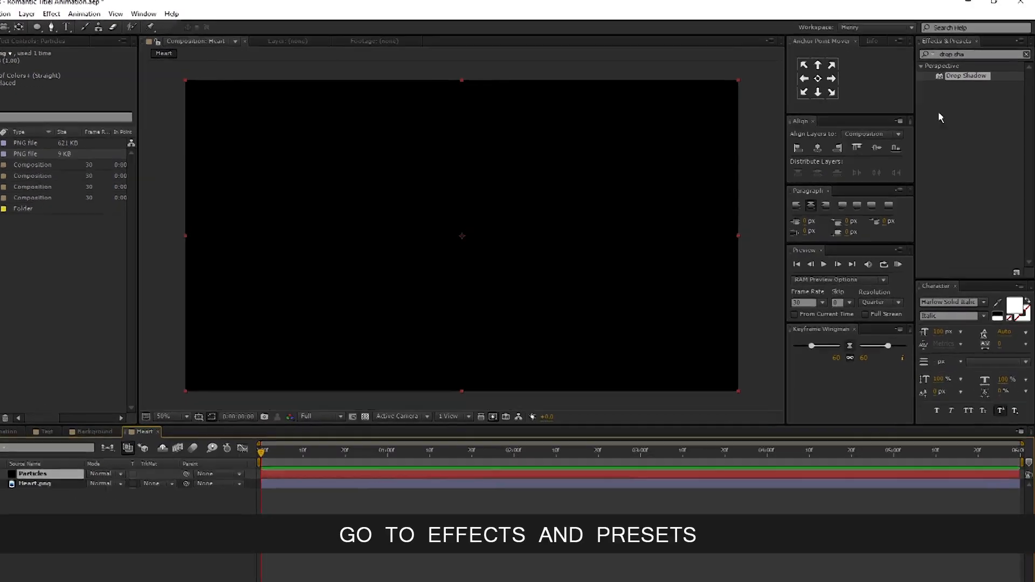
- Search for CC Particle World and apply it to the Particles layer
{"action": "left_click", "coordinate": [1024, 51]}
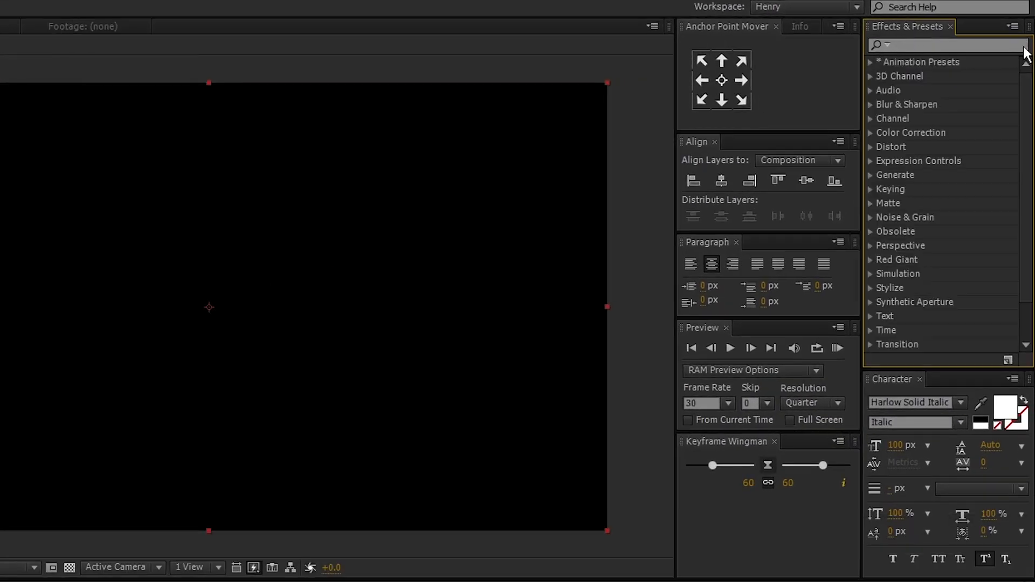
{"action": "left_click", "coordinate": [1013, 46]}
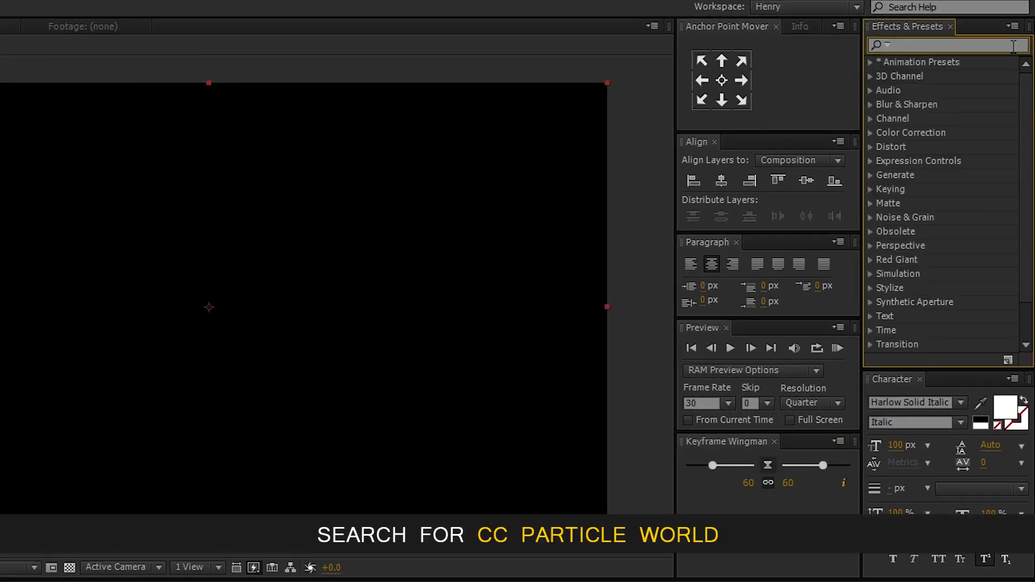
{"action": "type", "text": "cc parti"}
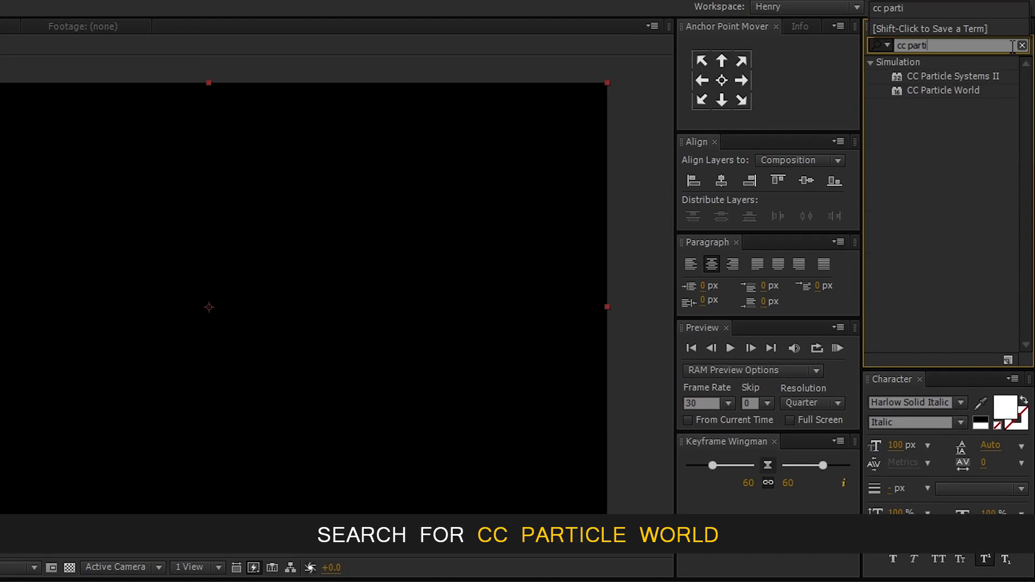
{"action": "type", "text": "cle"}
{"action": "left_click", "coordinate": [962, 91]}
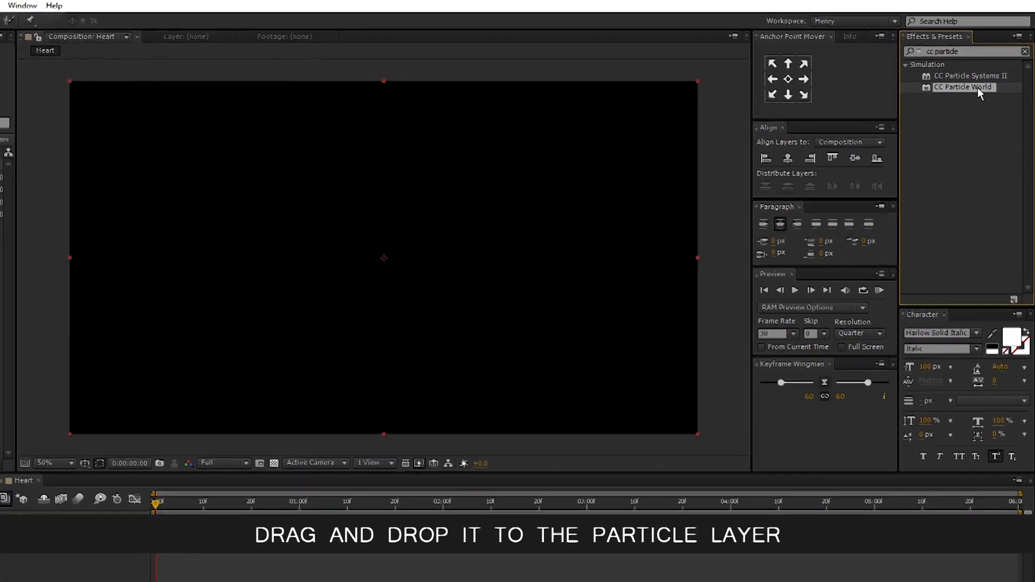
{"action": "left_click_drag", "start_coordinate": [967, 91], "coordinate": [138, 448]}
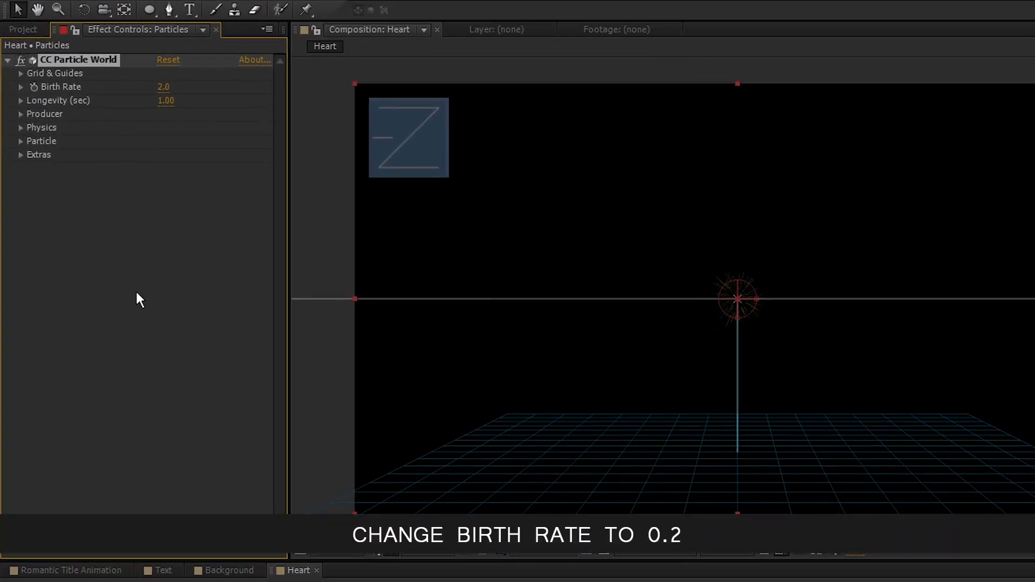
- Set the CC Particle World Birth Rate to 0.2
{"action": "left_click", "coordinate": [163, 87]}
{"action": "type", "text": "0.2"}
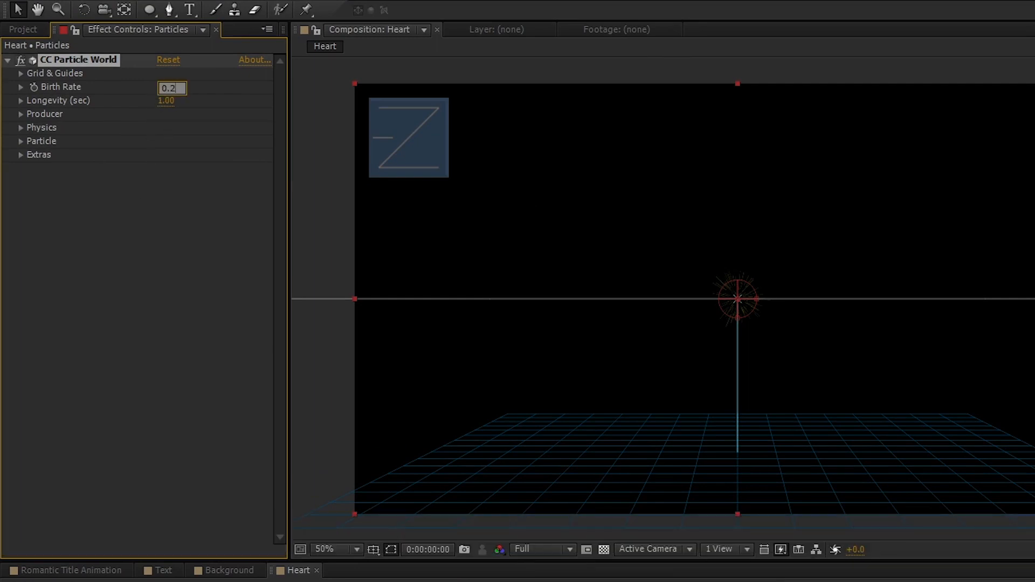
{"action": "key", "text": "Return"}
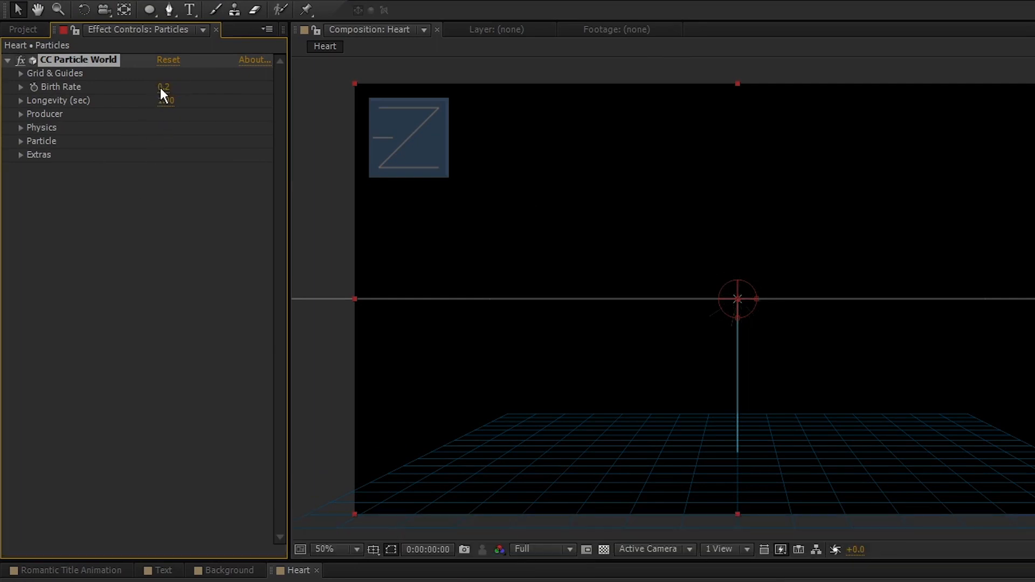
- Set the CC Particle World Producer Radius X to 0.600 and Radius Y to 0.500
{"action": "left_click", "coordinate": [19, 114]}
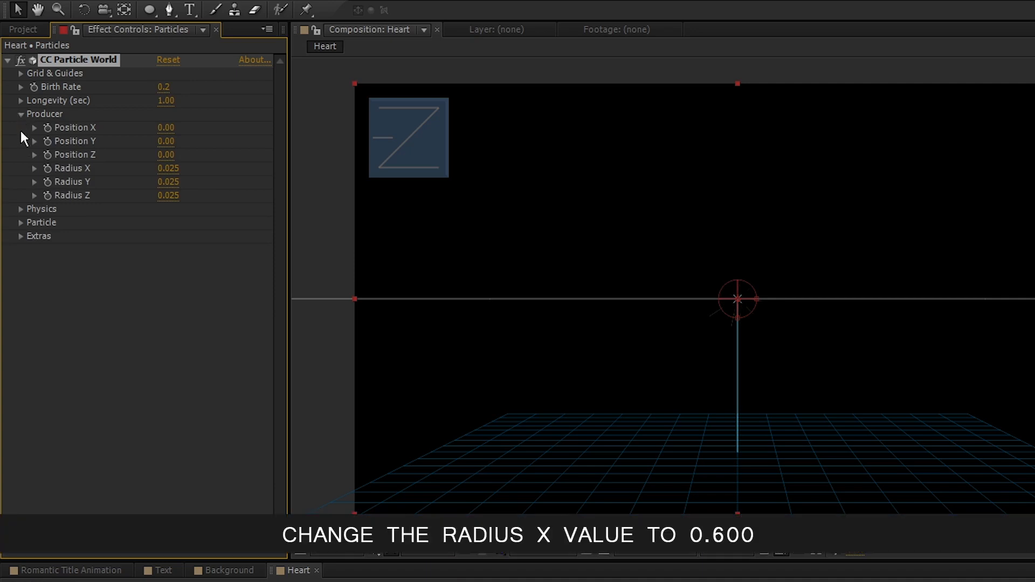
{"action": "left_click", "coordinate": [169, 168]}
{"action": "type", "text": "0.600"}
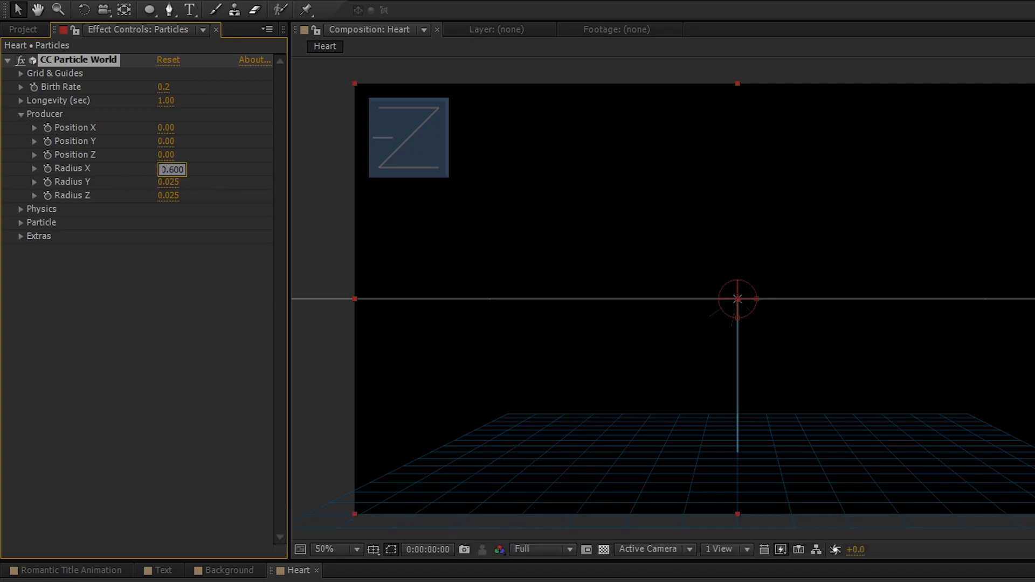
{"action": "key", "text": "Return"}
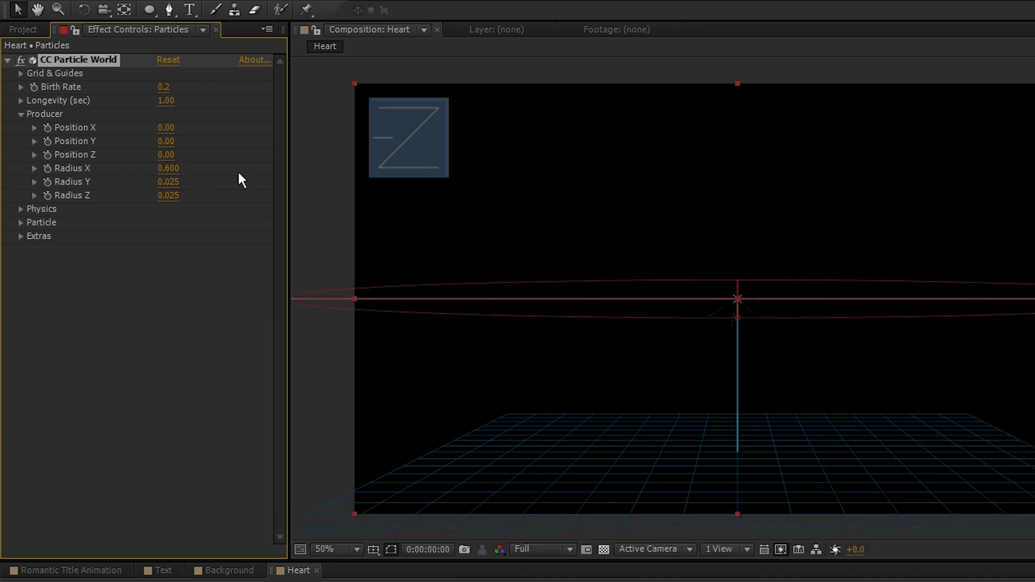
{"action": "left_click", "coordinate": [177, 181]}
{"action": "type", "text": ".5"}
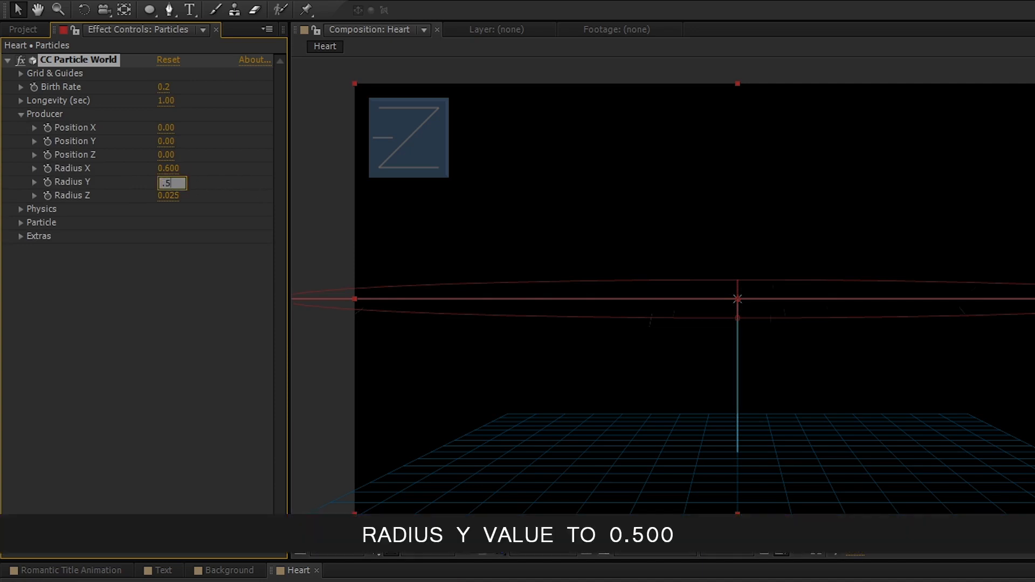
{"action": "type", "text": "00"}
{"action": "key", "text": "Return"}
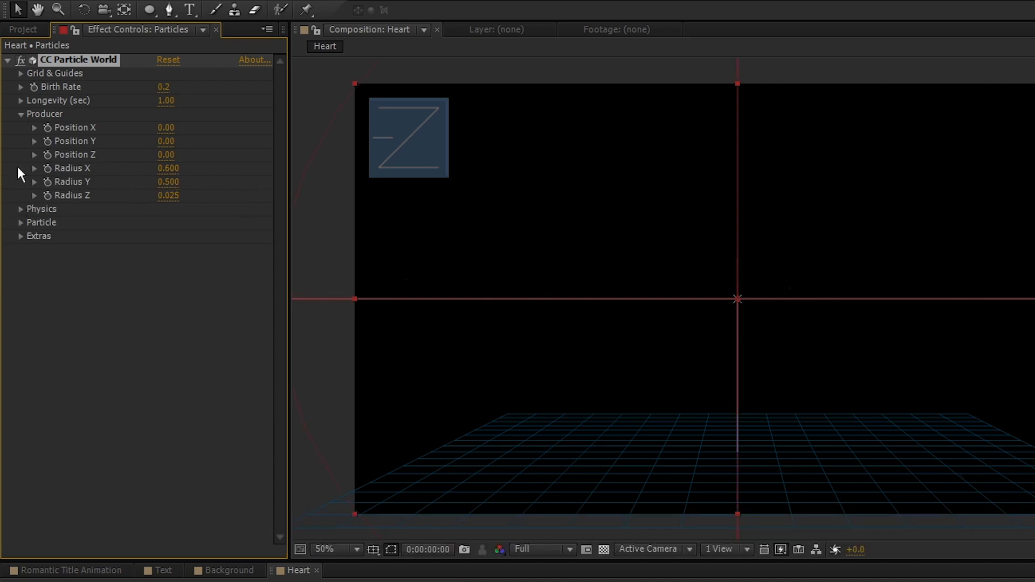
- Set the Physics Animation to Viscouse and the Resistance to 50
{"action": "left_click", "coordinate": [20, 113]}
{"action": "left_click", "coordinate": [19, 127]}
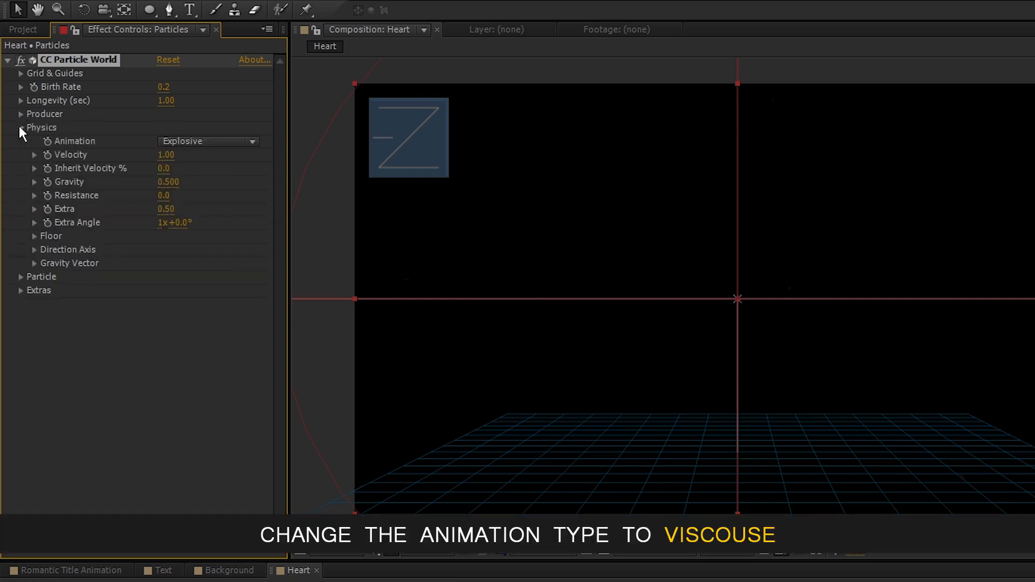
{"action": "left_click", "coordinate": [243, 141]}
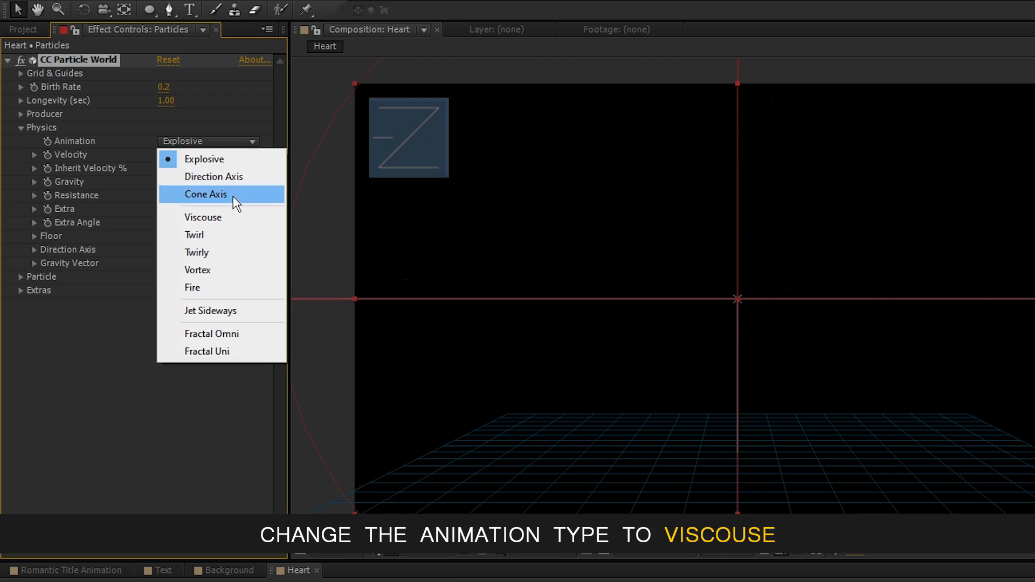
{"action": "left_click", "coordinate": [235, 217]}
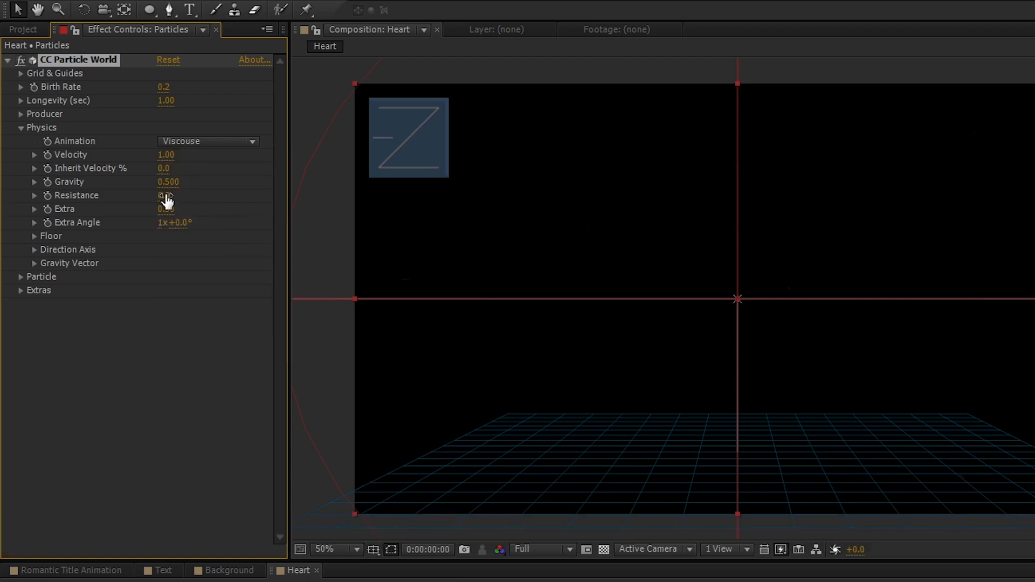
{"action": "left_click", "coordinate": [164, 196]}
{"action": "type", "text": "50"}
{"action": "key", "text": "Return"}
- Set the Particle Type to Textured Square and the Texture Layer to Heart.png
{"action": "left_click", "coordinate": [20, 128]}
{"action": "left_click", "coordinate": [20, 142]}
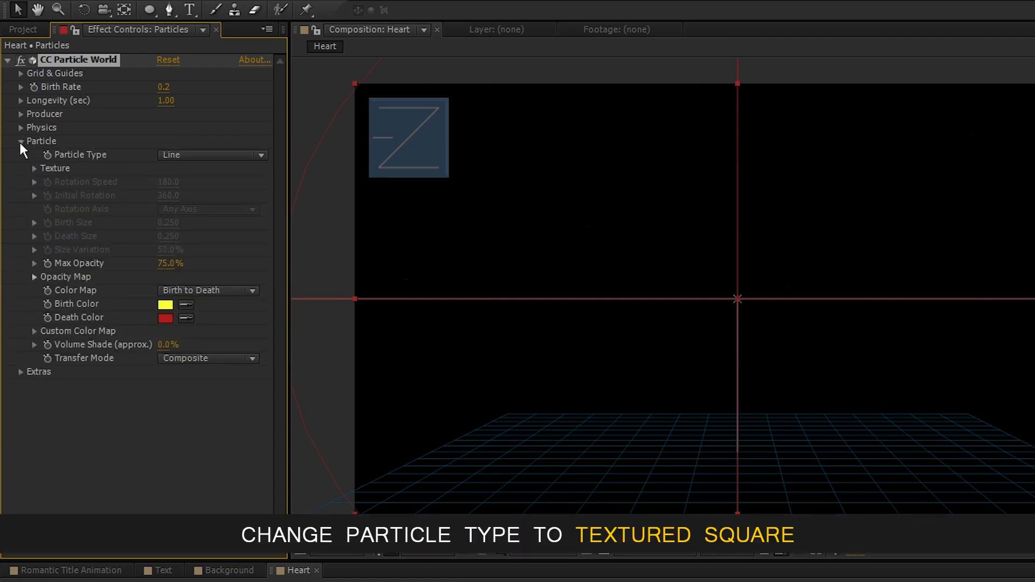
{"action": "left_click", "coordinate": [213, 154]}
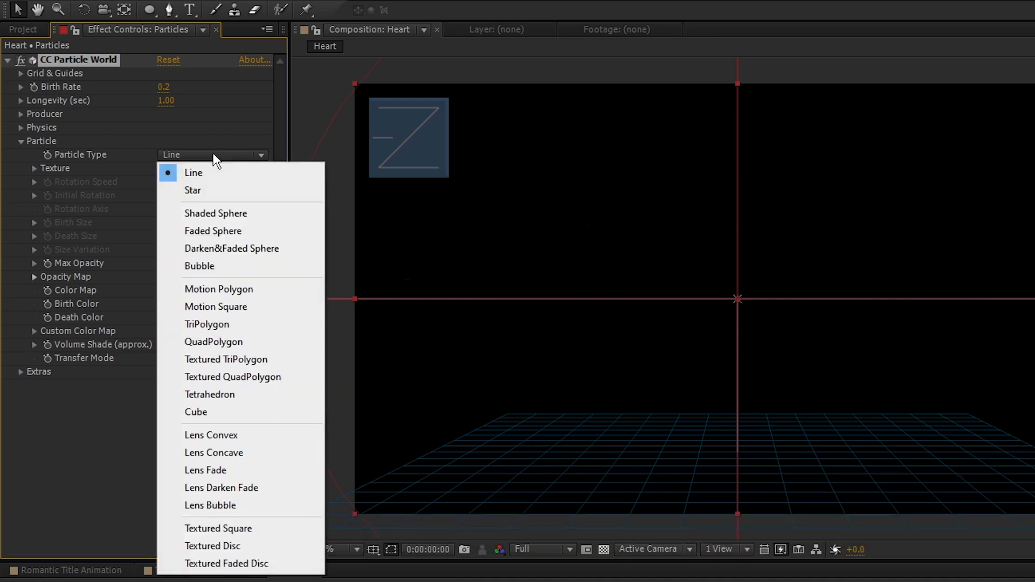
{"action": "left_click", "coordinate": [240, 528]}
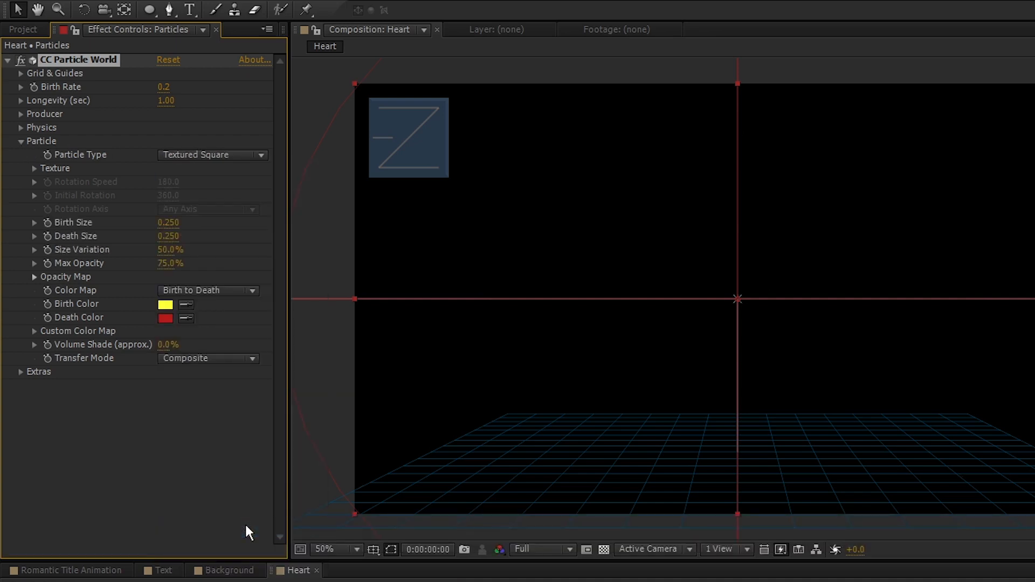
{"action": "left_click", "coordinate": [34, 168]}
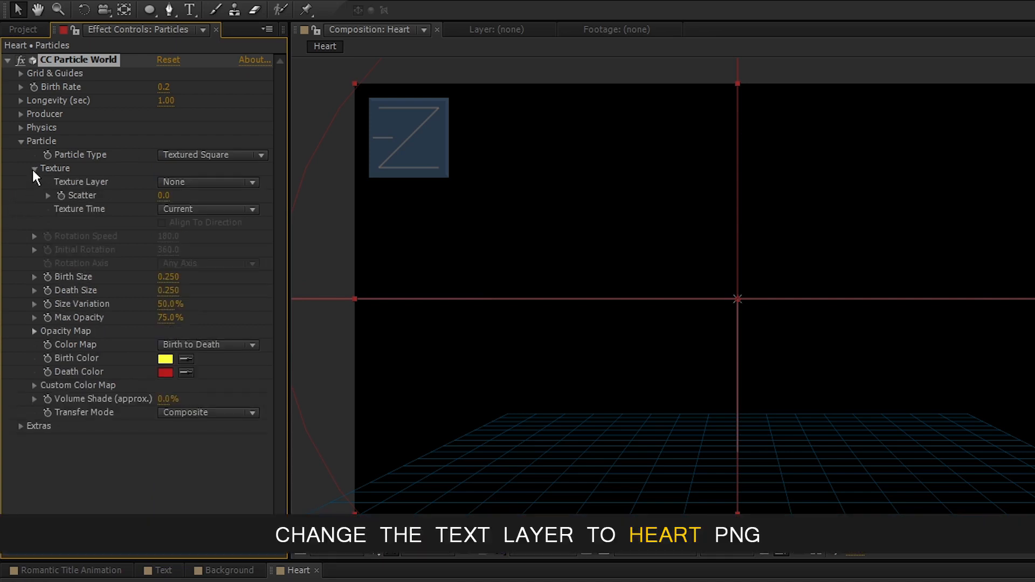
{"action": "left_click", "coordinate": [210, 184]}
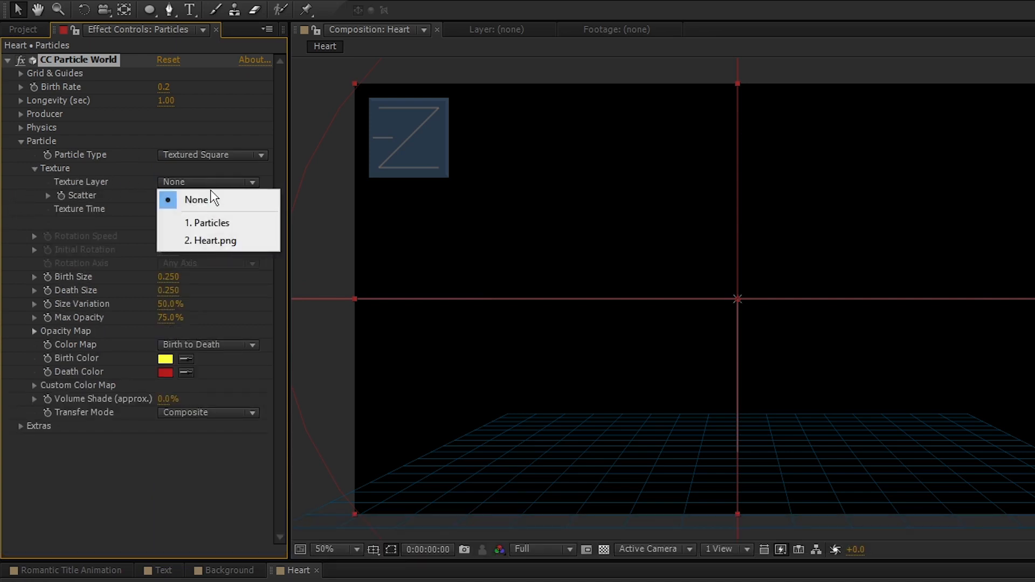
{"action": "left_click", "coordinate": [216, 241]}
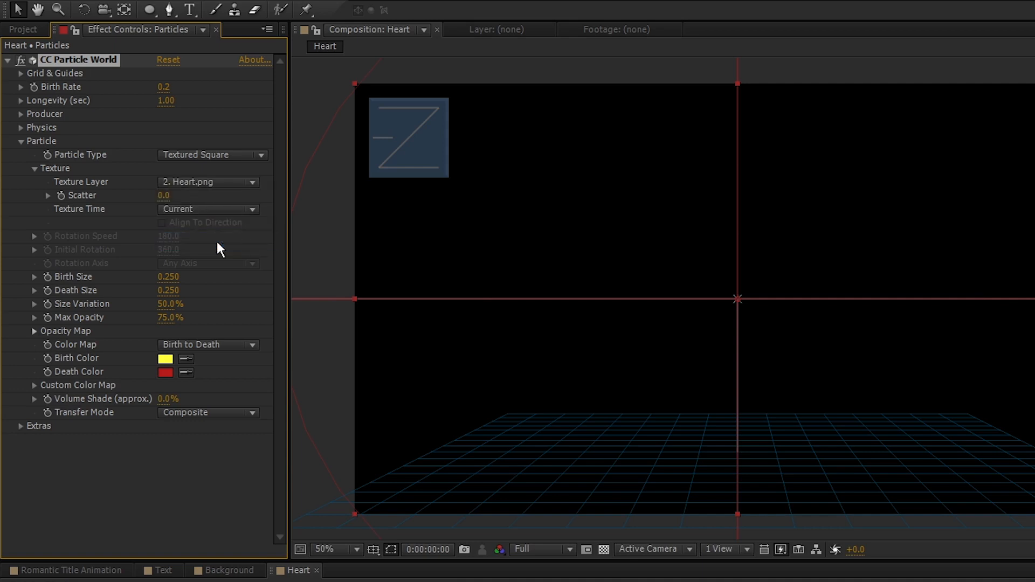
- Set the particle Birth Size to 0, Death Size to 0.450 and Size Variation to 100%
{"action": "left_click", "coordinate": [180, 276]}
{"action": "type", "text": "0"}
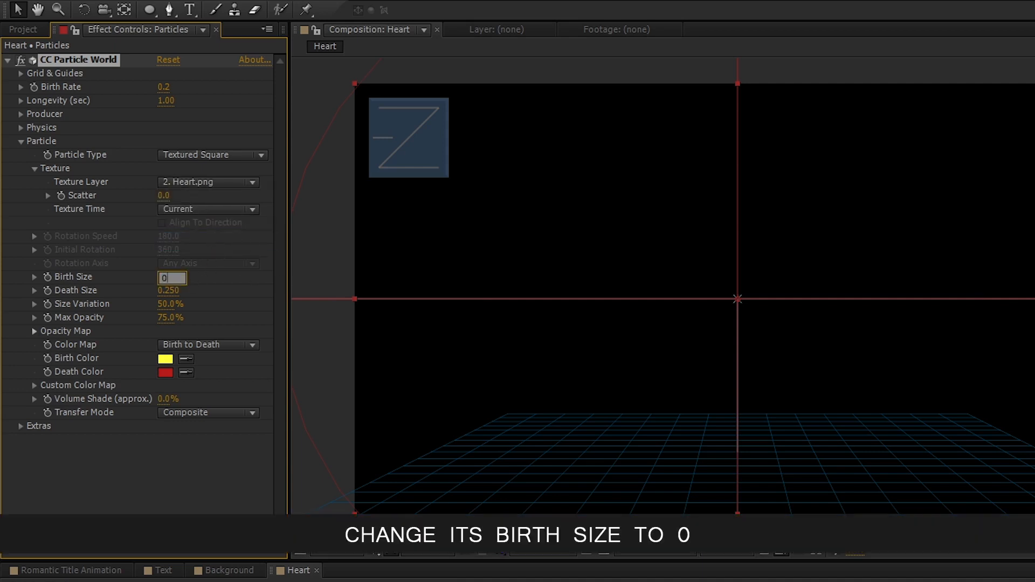
{"action": "key", "text": "Return"}
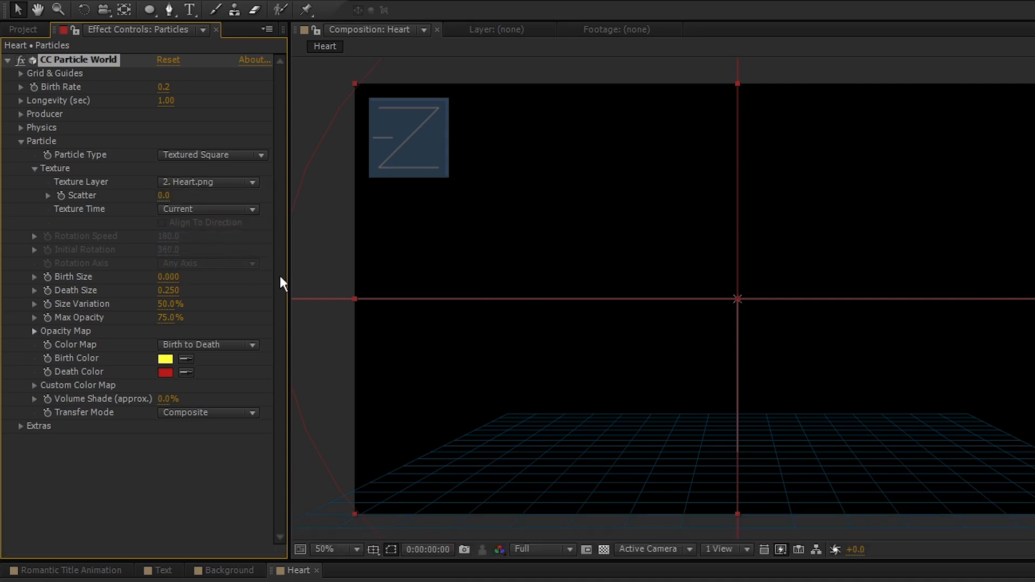
{"action": "left_click", "coordinate": [168, 290]}
{"action": "type", "text": ".45"}
{"action": "key", "text": "Return"}
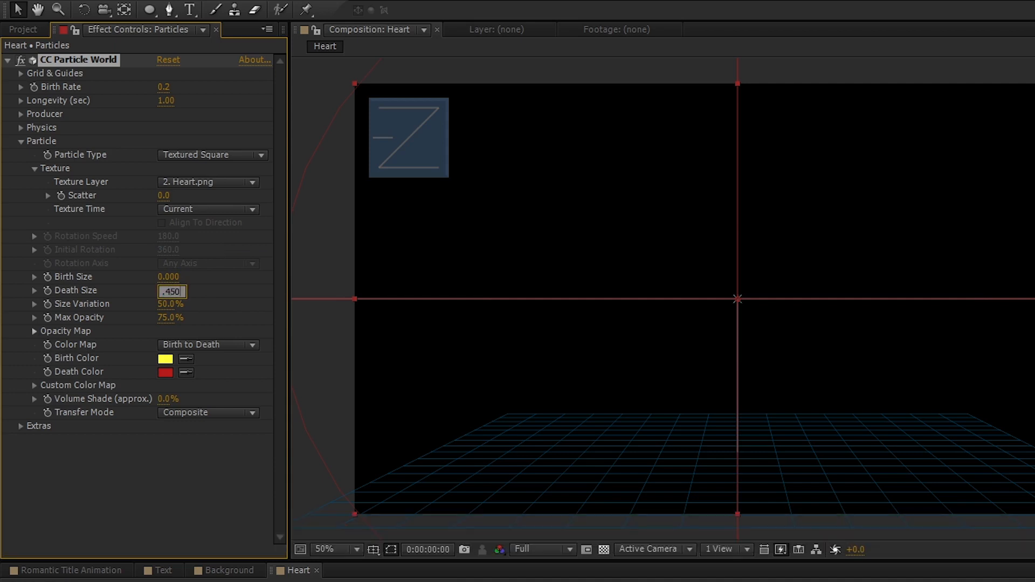
{"action": "left_click", "coordinate": [171, 304]}
{"action": "type", "text": "100"}
{"action": "key", "text": "Return"}
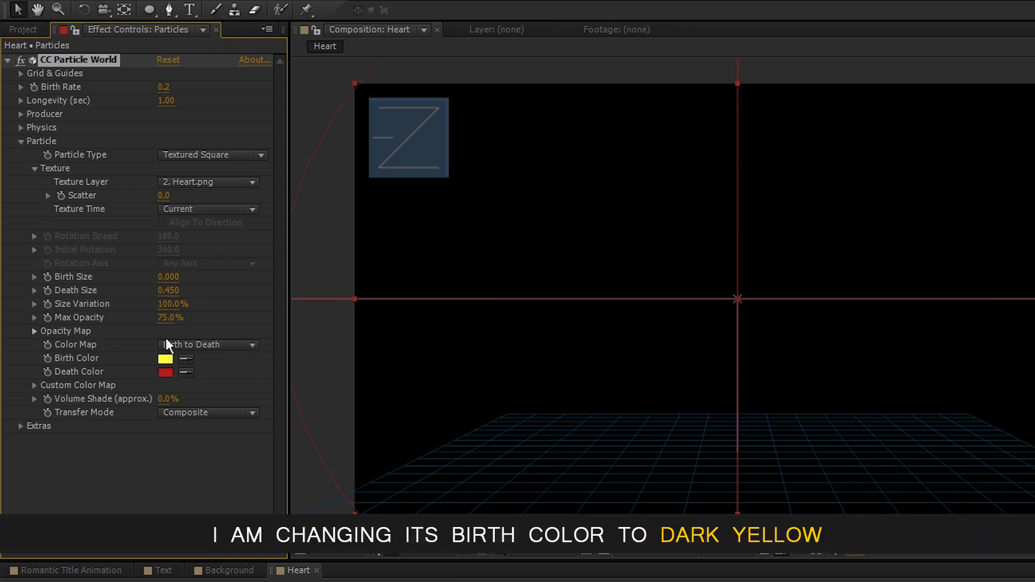
- Keep the Birth Color at yellow FFFF00 and set the Death Color to white FFFFFF
{"action": "left_click", "coordinate": [170, 359]}
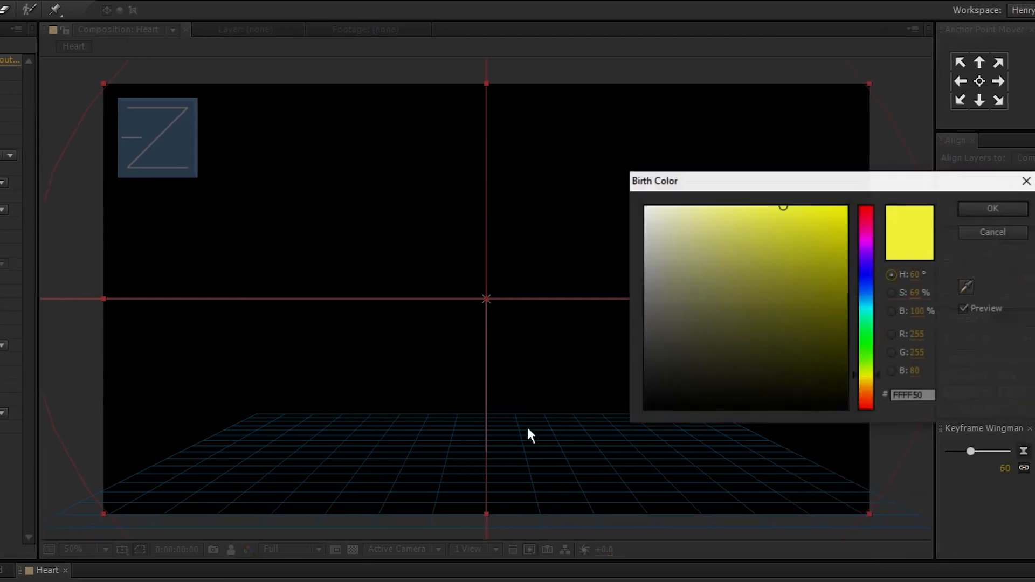
{"action": "left_click_drag", "start_coordinate": [822, 228], "coordinate": [938, 165]}
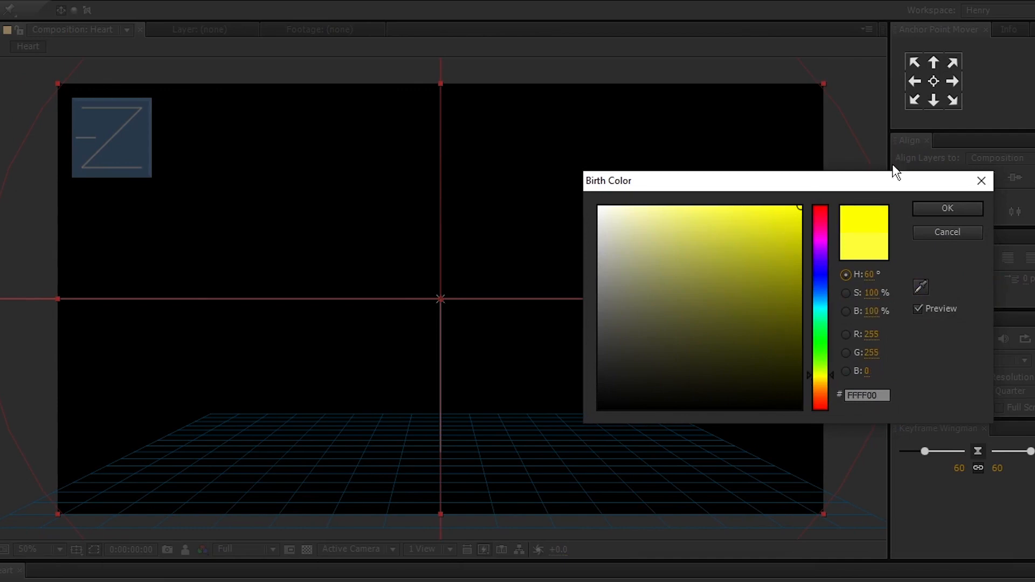
{"action": "left_click", "coordinate": [948, 208]}
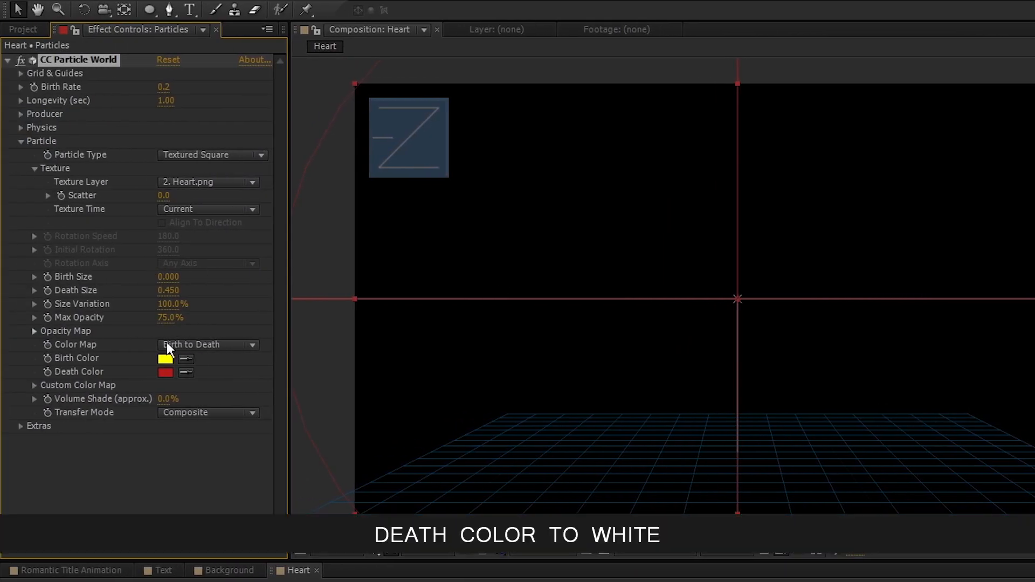
{"action": "left_click", "coordinate": [166, 372]}
{"action": "left_click_drag", "start_coordinate": [1032, 183], "coordinate": [503, 185]}
{"action": "left_click_drag", "start_coordinate": [392, 248], "coordinate": [343, 203]}
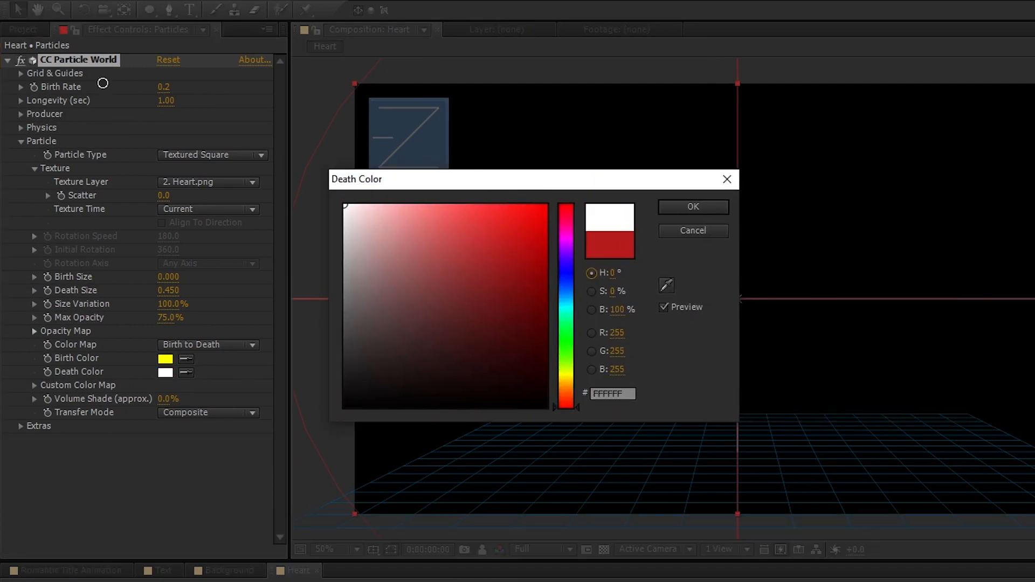
{"action": "left_click", "coordinate": [692, 207]}
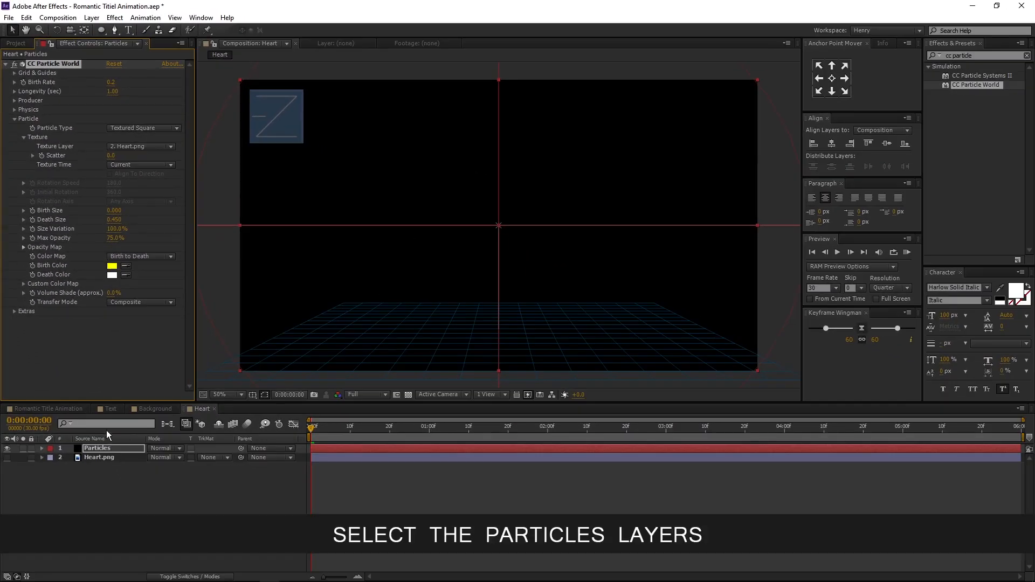
- Duplicate the Particles layer and rename the top copy Shadow
{"action": "left_click", "coordinate": [118, 448]}
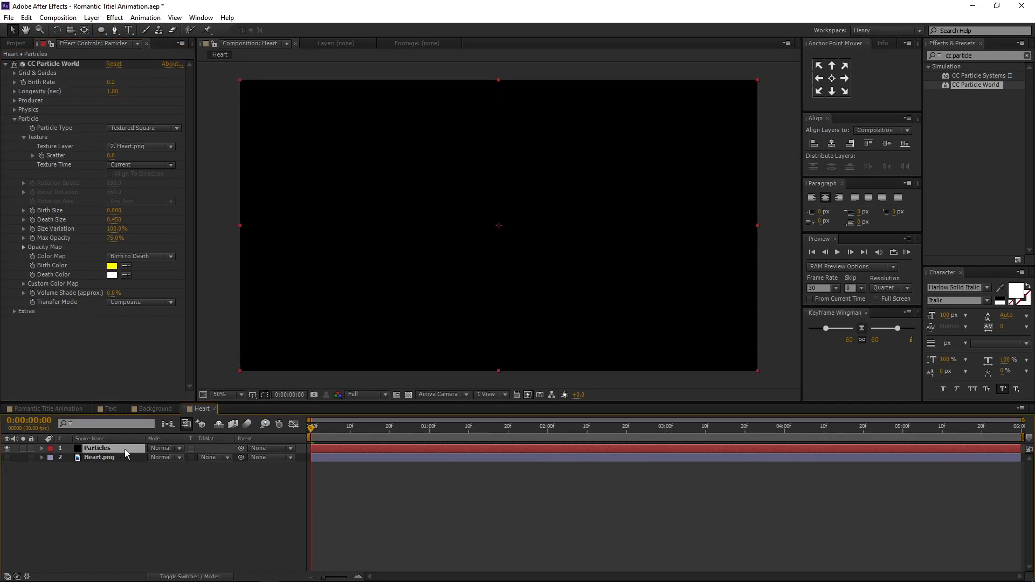
{"action": "left_click", "coordinate": [27, 18]}
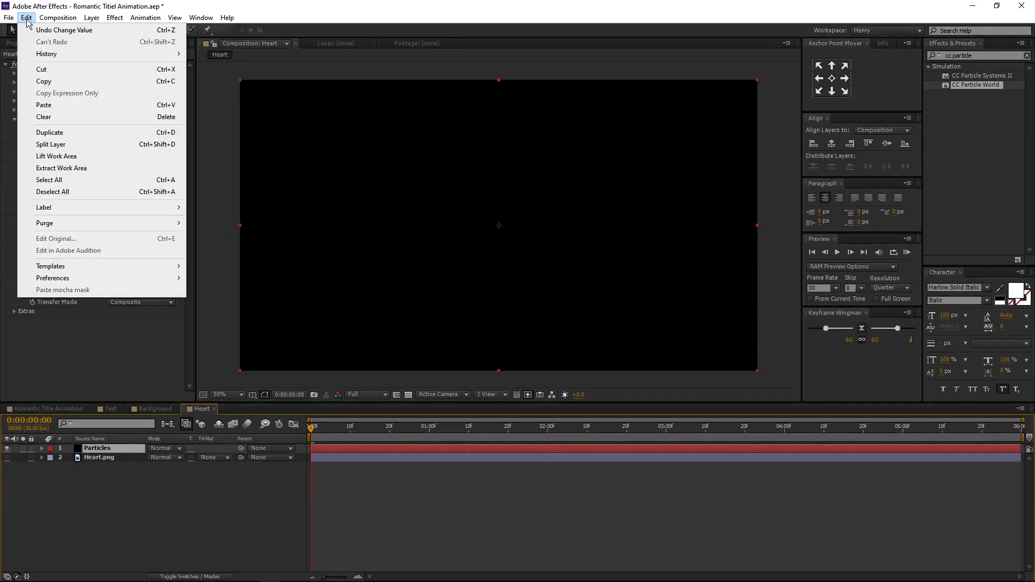
{"action": "left_click", "coordinate": [79, 135]}
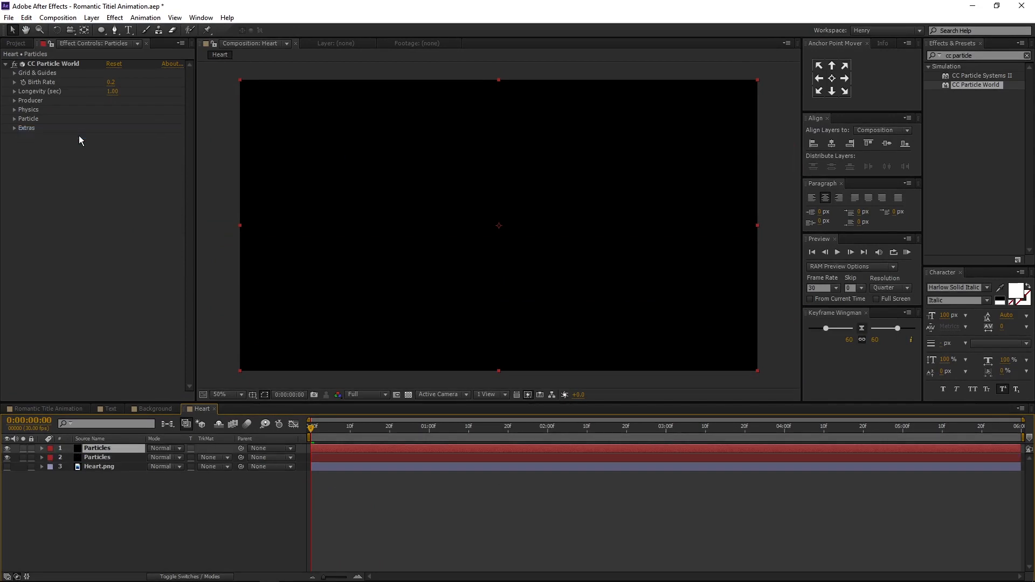
{"action": "right_click", "coordinate": [115, 446]}
{"action": "left_click", "coordinate": [154, 447]}
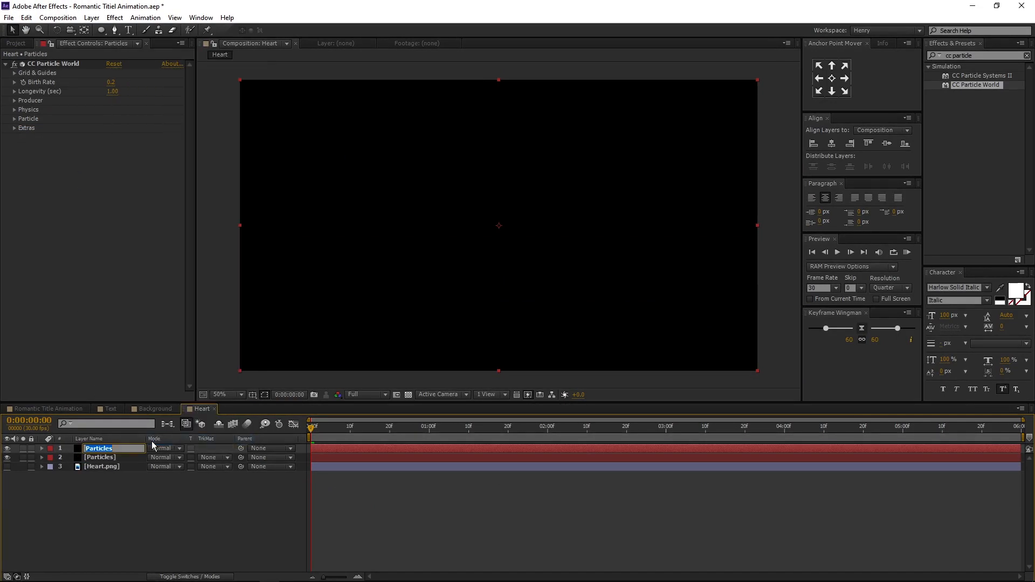
{"action": "type", "text": "Shadow"}
{"action": "key", "text": "Return"}
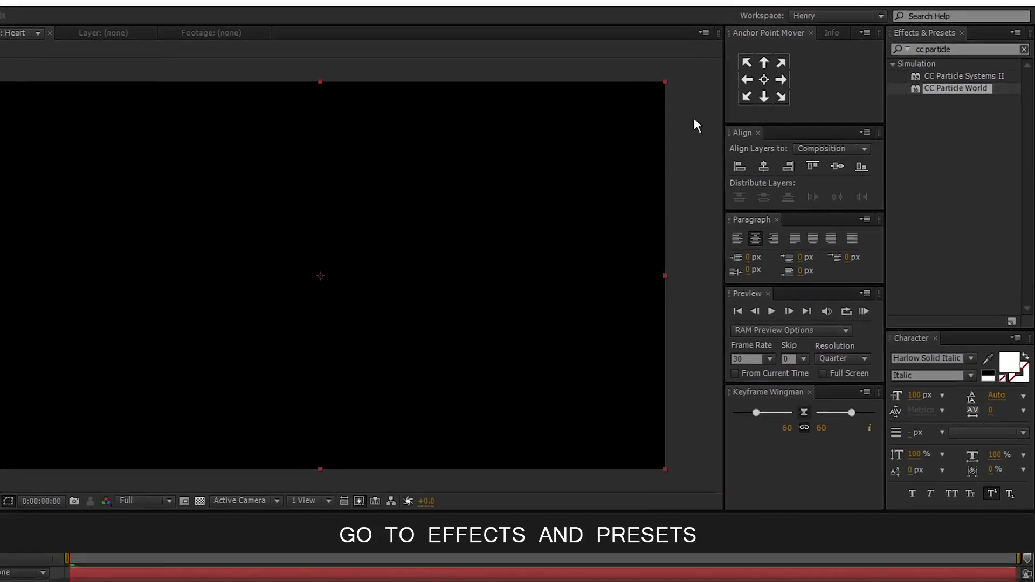
- Search for CC Radial Fast Blur and apply it to the Shadow layer
{"action": "left_click", "coordinate": [1023, 49]}
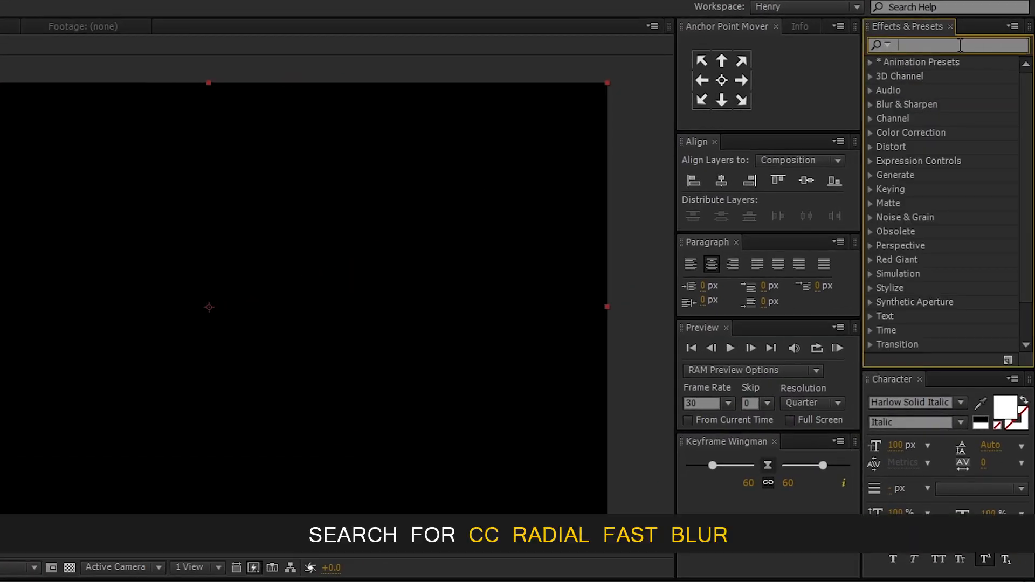
{"action": "type", "text": "cc r"}
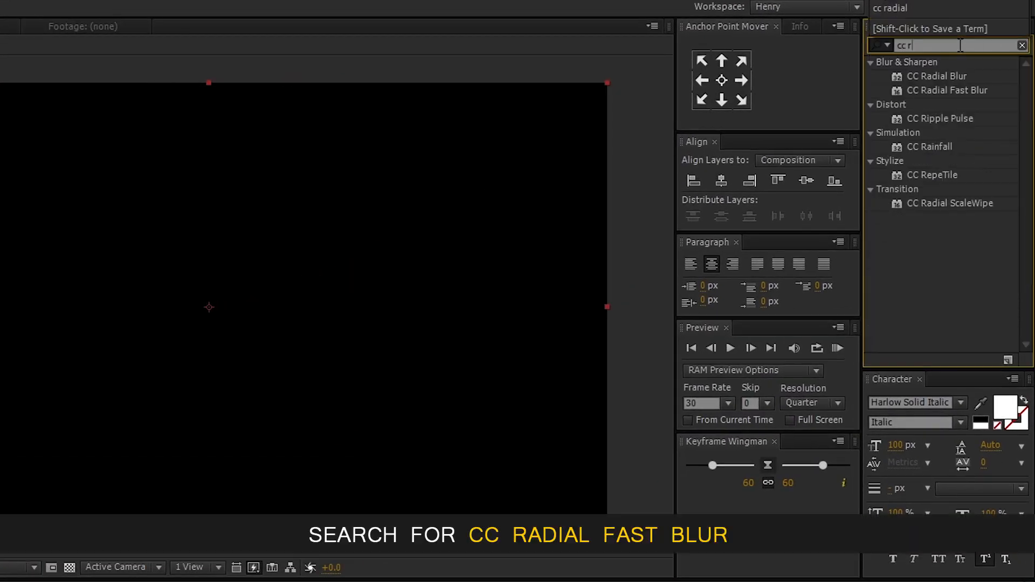
{"action": "type", "text": "adial"}
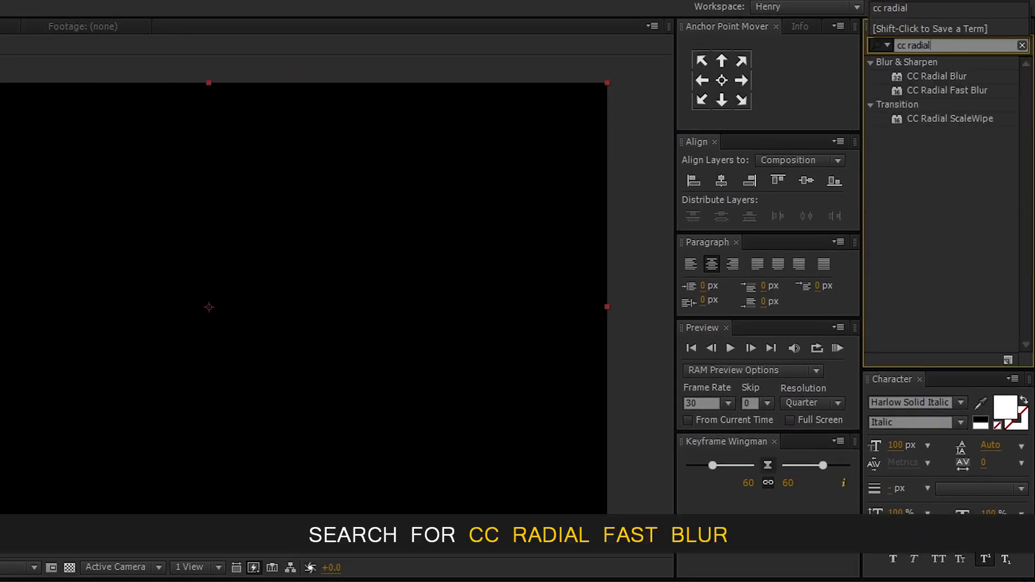
{"action": "left_click", "coordinate": [954, 91]}
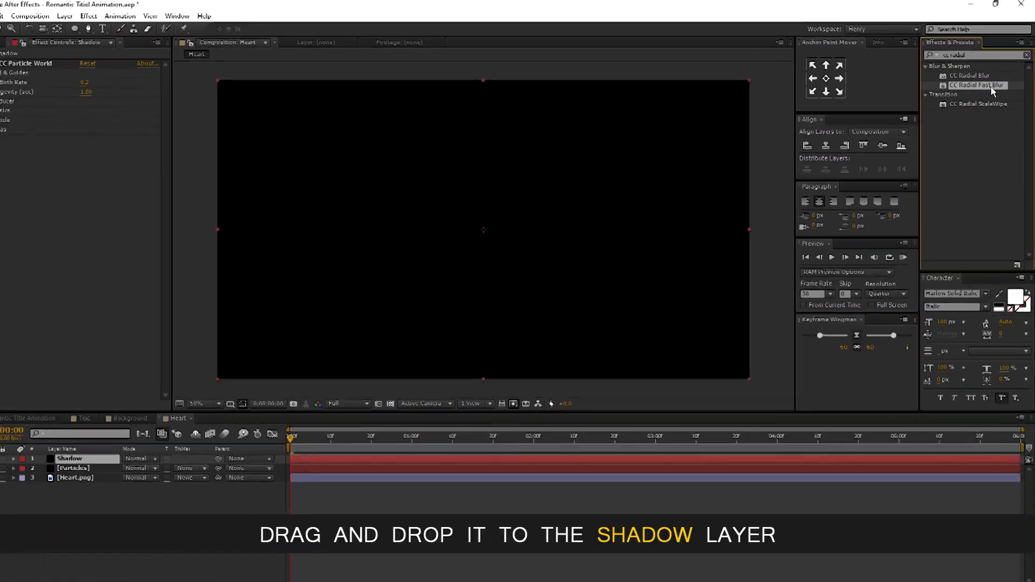
{"action": "left_click_drag", "start_coordinate": [991, 86], "coordinate": [139, 451]}
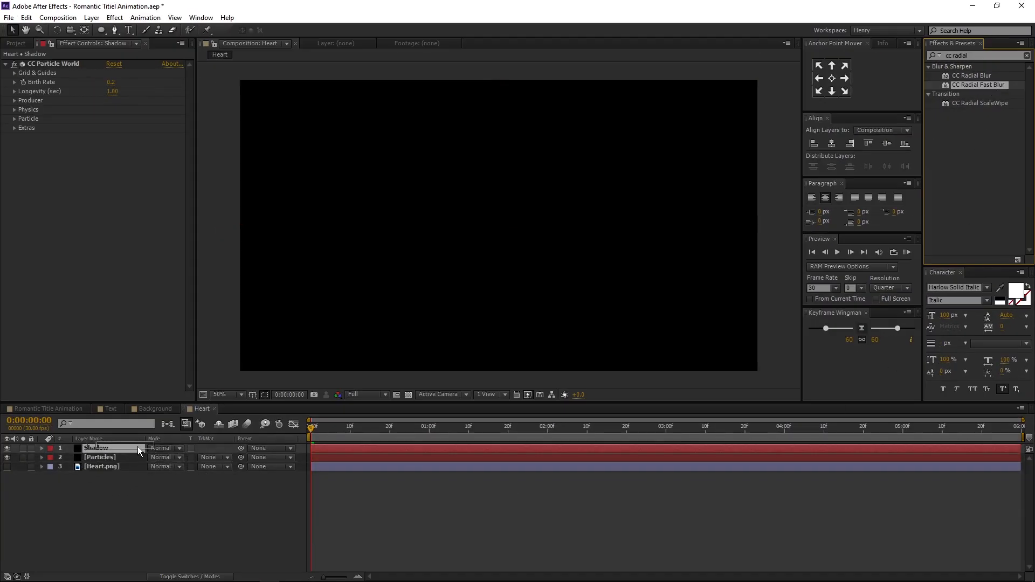
- Preview the hearts around 0:00:01:01 with the transparency grid on, and select the CC Radial Fast Blur effect
{"action": "left_click", "coordinate": [342, 430]}
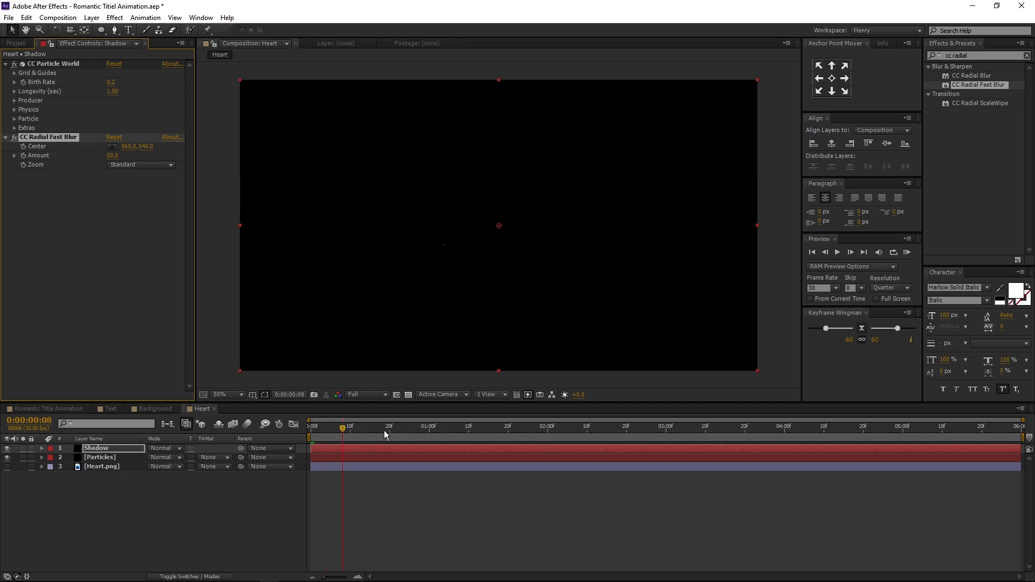
{"action": "left_click_drag", "start_coordinate": [384, 431], "coordinate": [433, 430]}
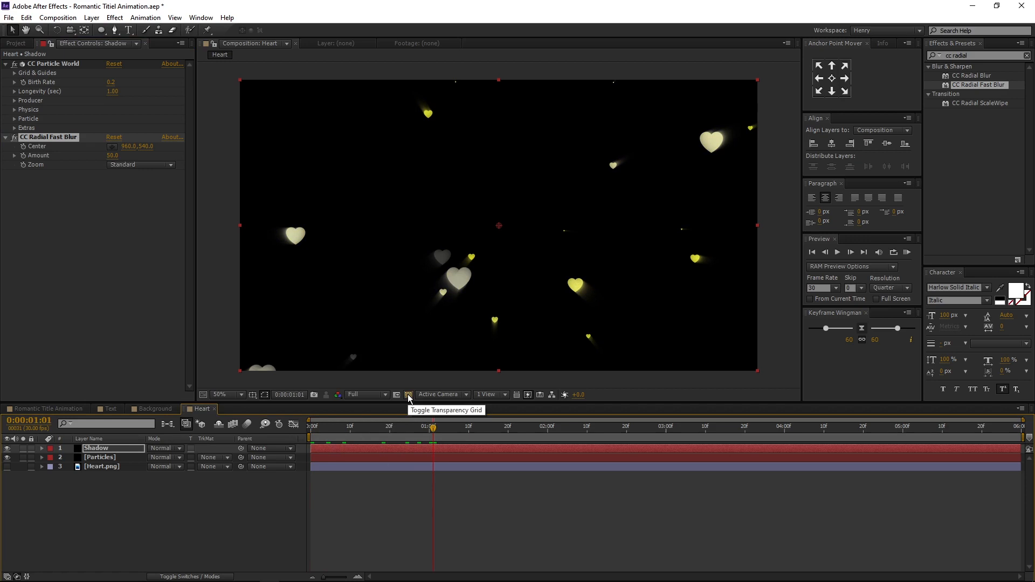
{"action": "left_click", "coordinate": [408, 395]}
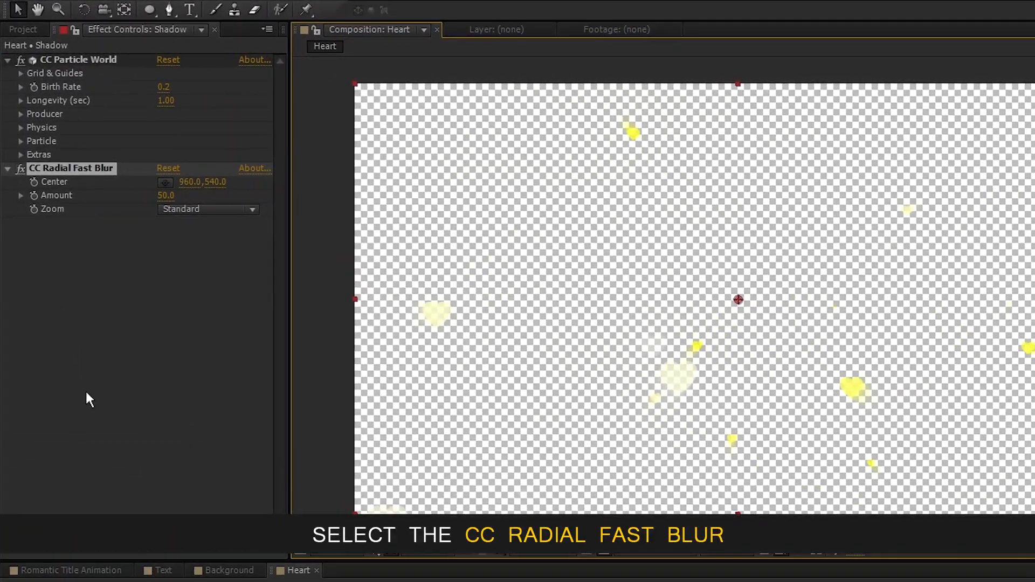
{"action": "left_click", "coordinate": [65, 169]}
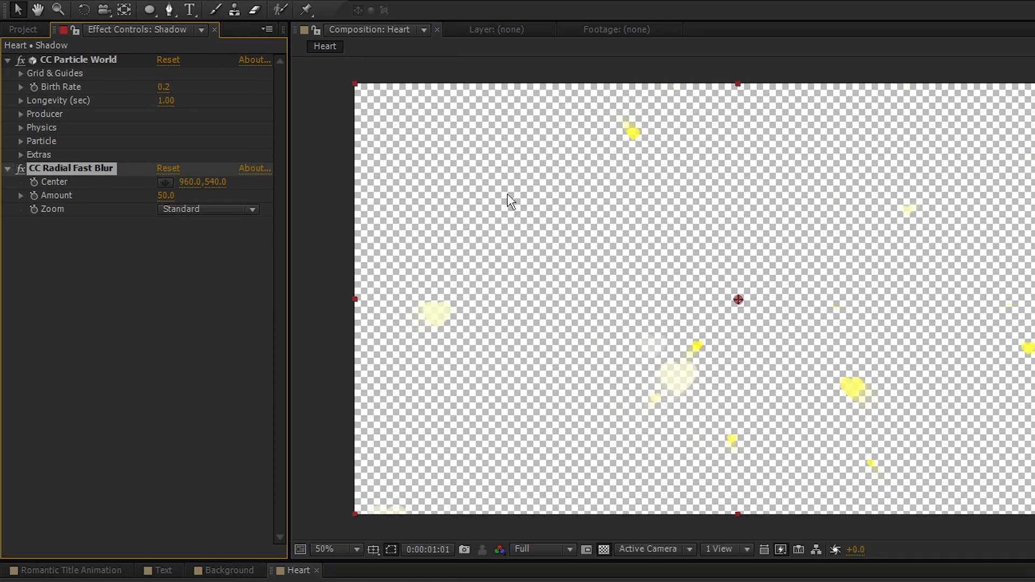
- Move the CC Radial Fast Blur center to the frame's left edge, about -12, 540, and set Amount to 100
{"action": "left_click_drag", "start_coordinate": [738, 300], "coordinate": [351, 301]}
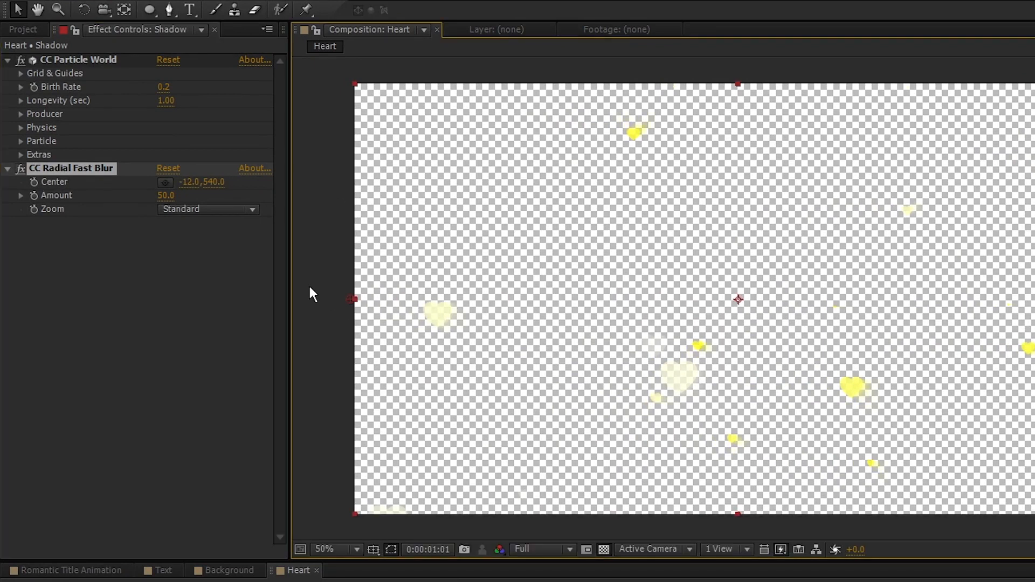
{"action": "left_click", "coordinate": [166, 196]}
{"action": "type", "text": "100"}
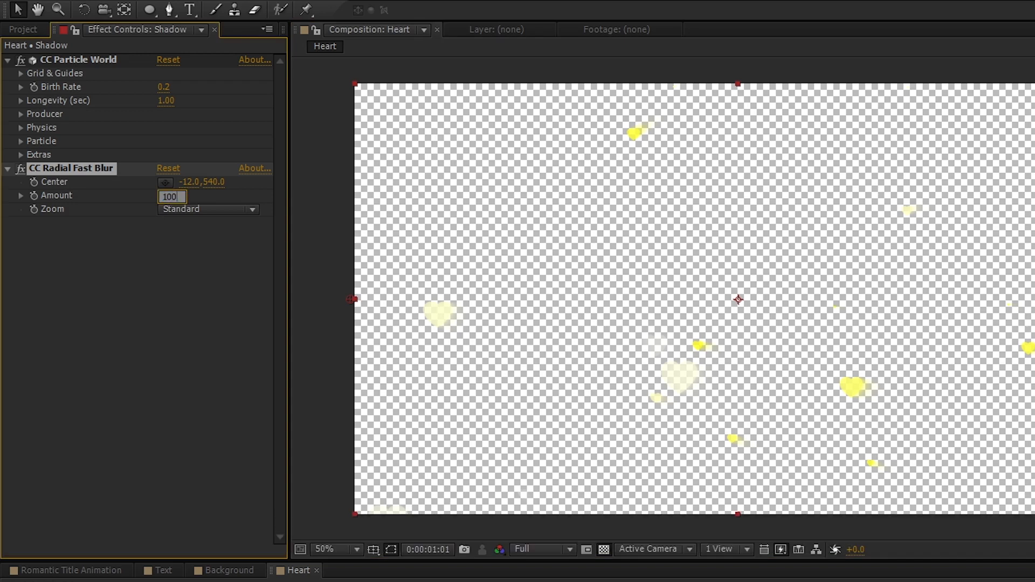
{"action": "key", "text": "Return"}
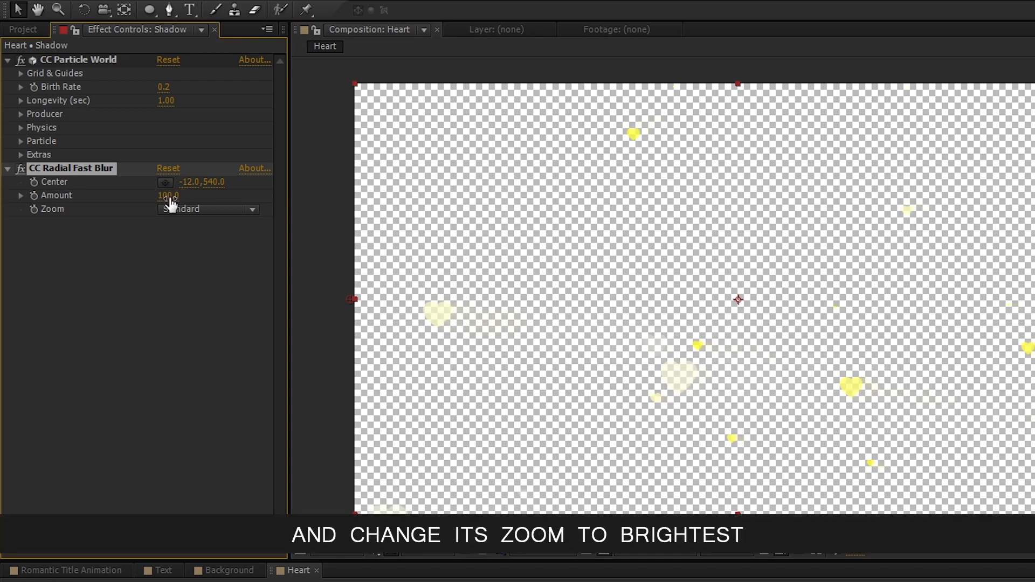
- Set the CC Radial Fast Blur Zoom to Brightest
{"action": "left_click", "coordinate": [210, 210]}
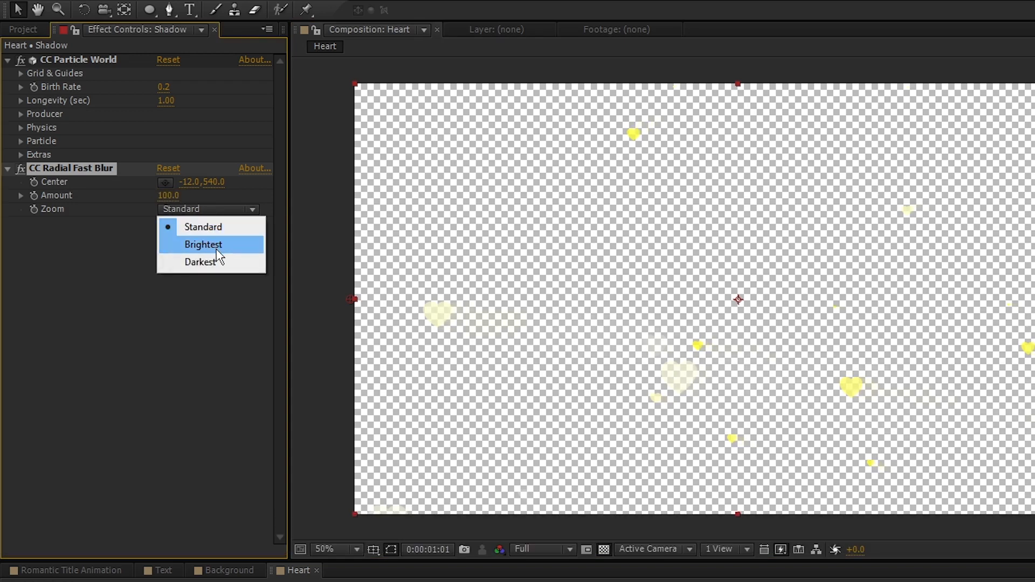
{"action": "left_click", "coordinate": [235, 249]}
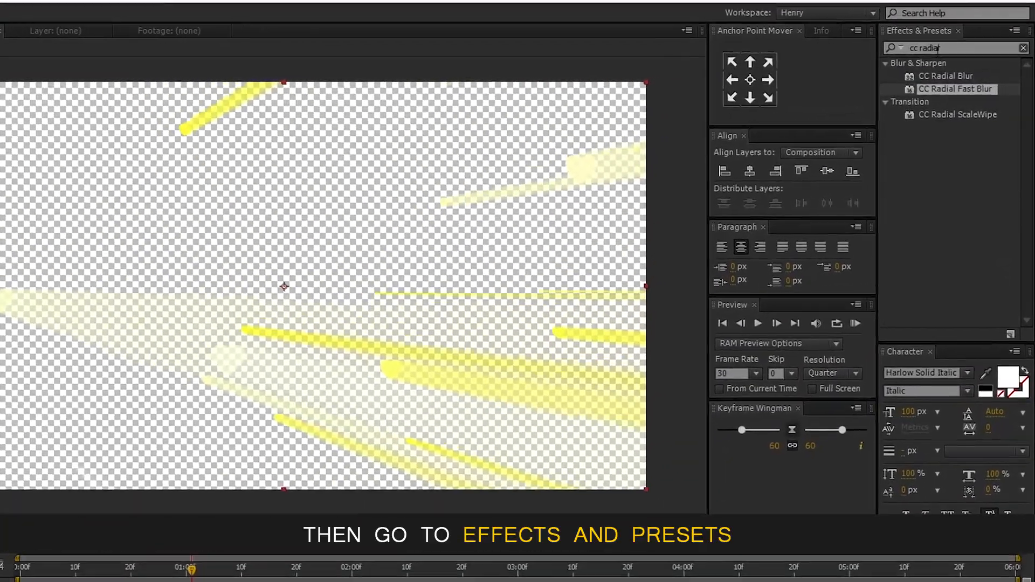
- Search the effects for Fill and apply it to the Shadow layer
{"action": "left_click", "coordinate": [1023, 48]}
{"action": "left_click", "coordinate": [972, 49]}
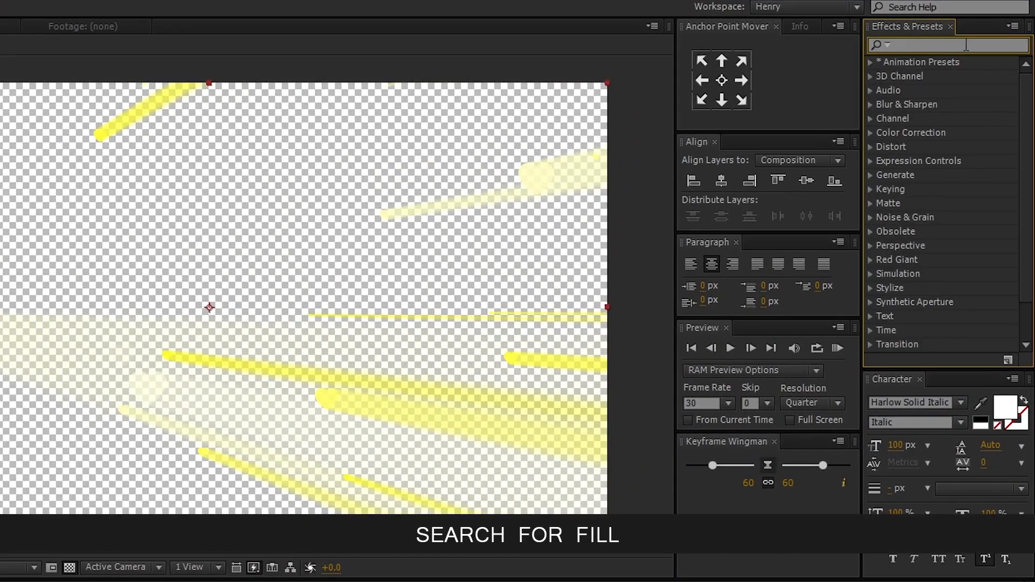
{"action": "type", "text": "fill"}
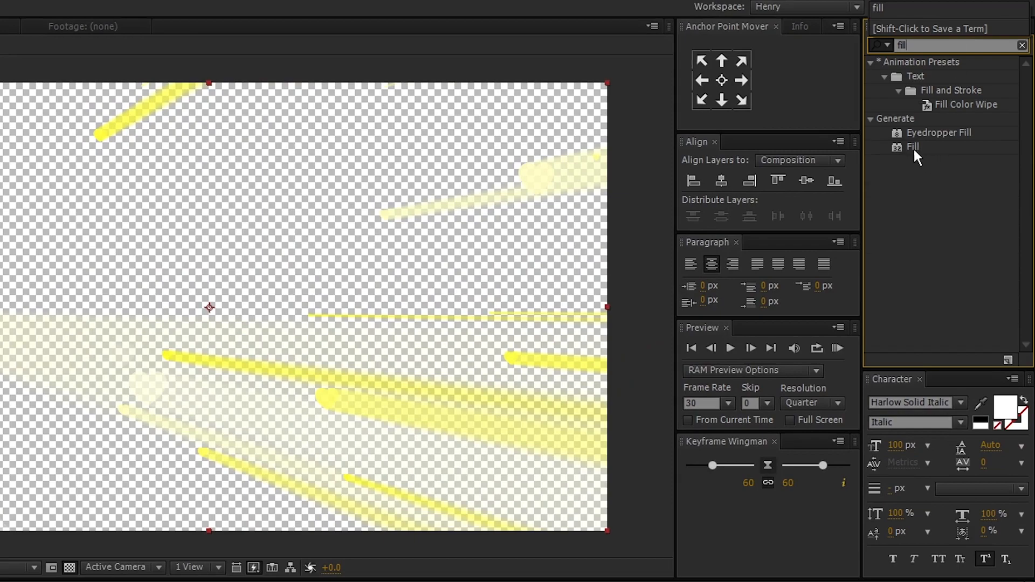
{"action": "left_click_drag", "start_coordinate": [913, 146], "coordinate": [0, 581]}
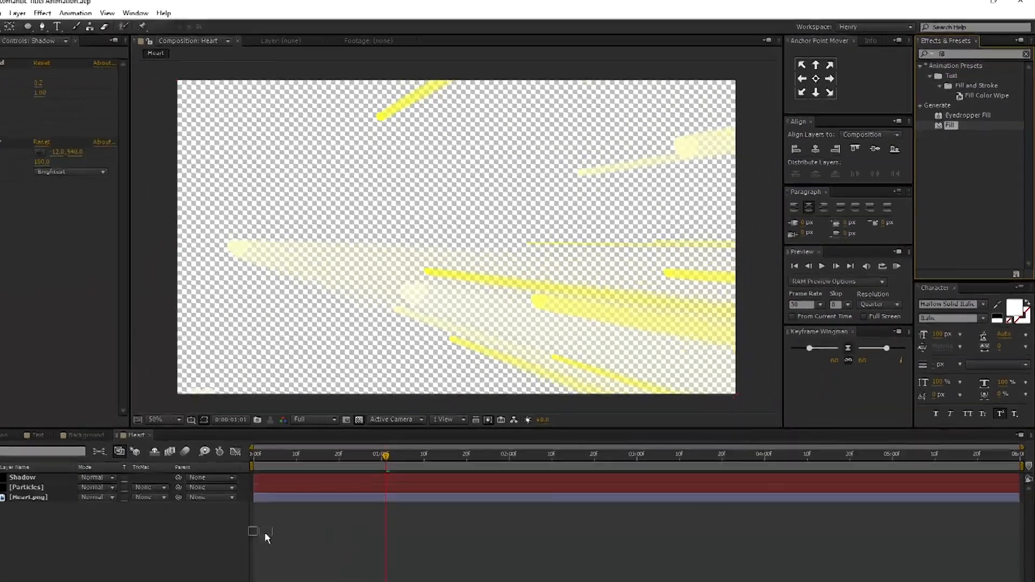
{"action": "left_click_drag", "start_coordinate": [264, 532], "coordinate": [57, 475]}
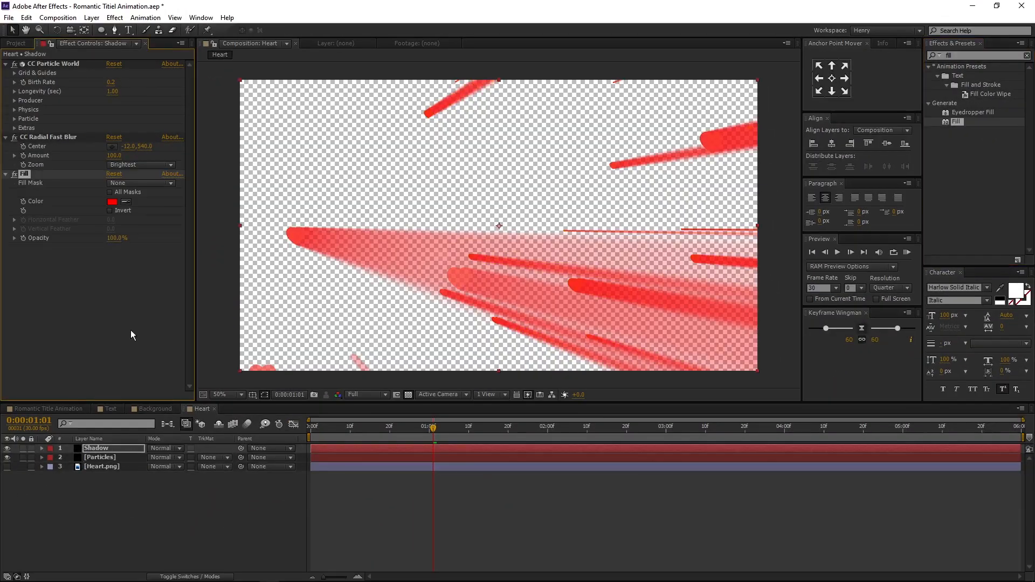
- Set the Fill color to black 000000
{"action": "left_click", "coordinate": [113, 202]}
{"action": "left_click_drag", "start_coordinate": [329, 270], "coordinate": [90, 332]}
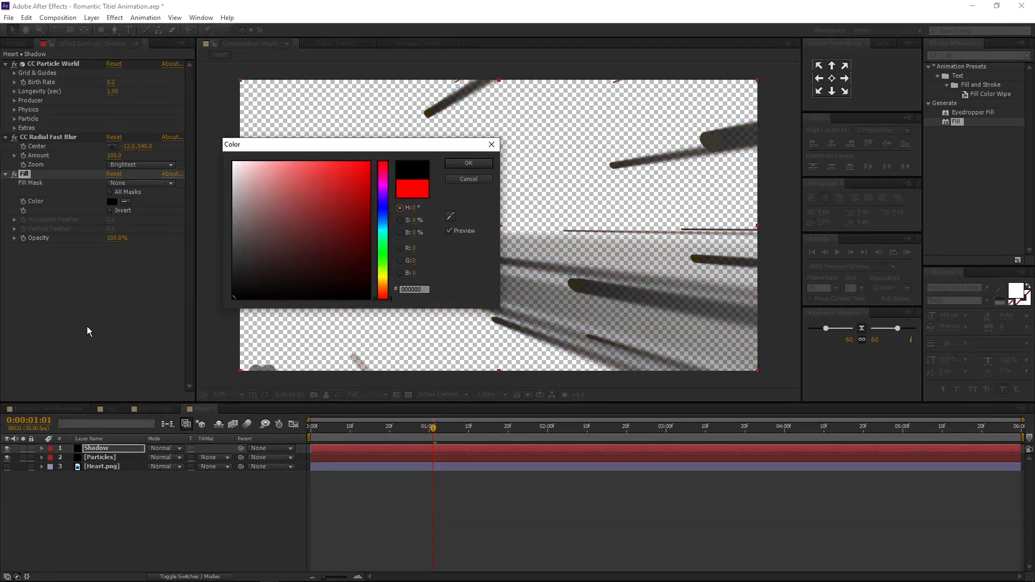
{"action": "left_click", "coordinate": [459, 162]}
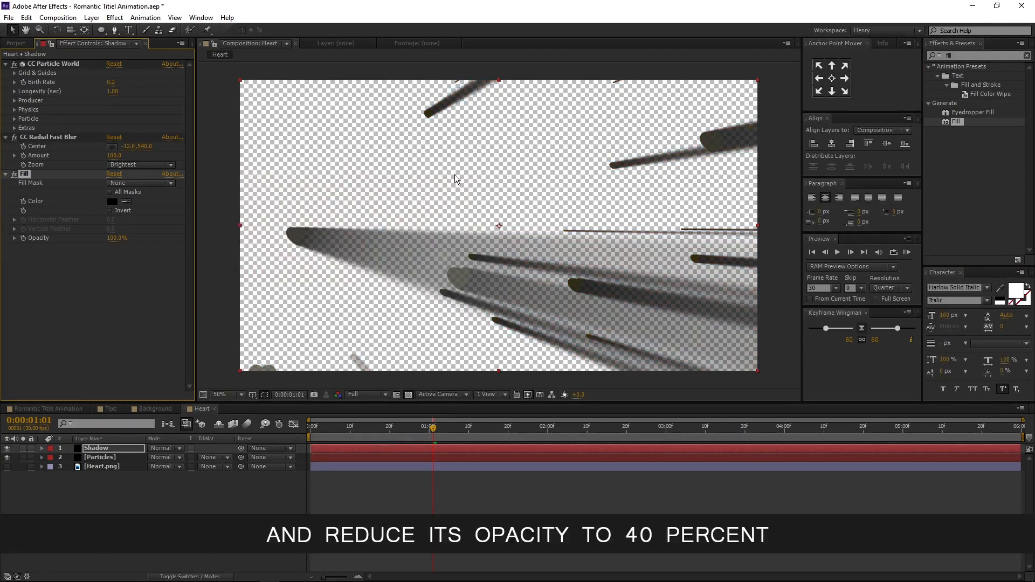
- Set the Fill opacity to 40%
{"action": "left_click", "coordinate": [114, 238]}
{"action": "type", "text": "40"}
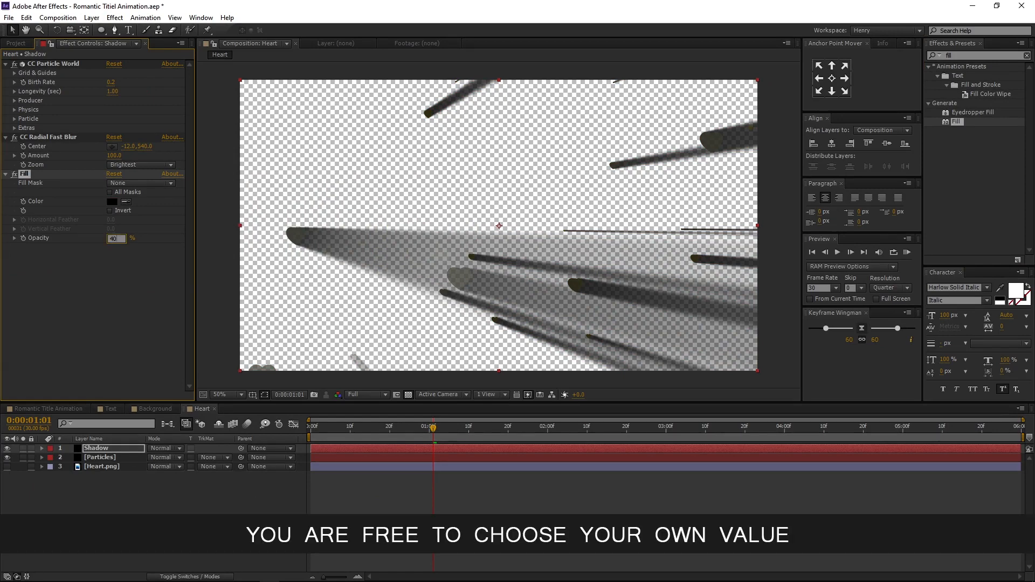
{"action": "key", "text": "Return"}
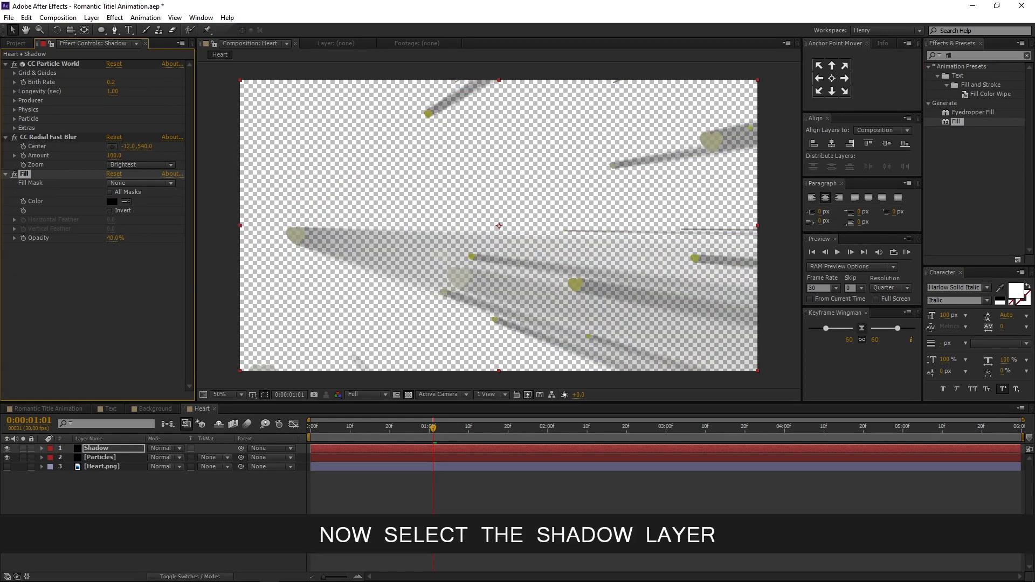
- Move the Shadow layer below the Particles layer
{"action": "left_click", "coordinate": [121, 448]}
{"action": "left_click_drag", "start_coordinate": [131, 449], "coordinate": [131, 461]}
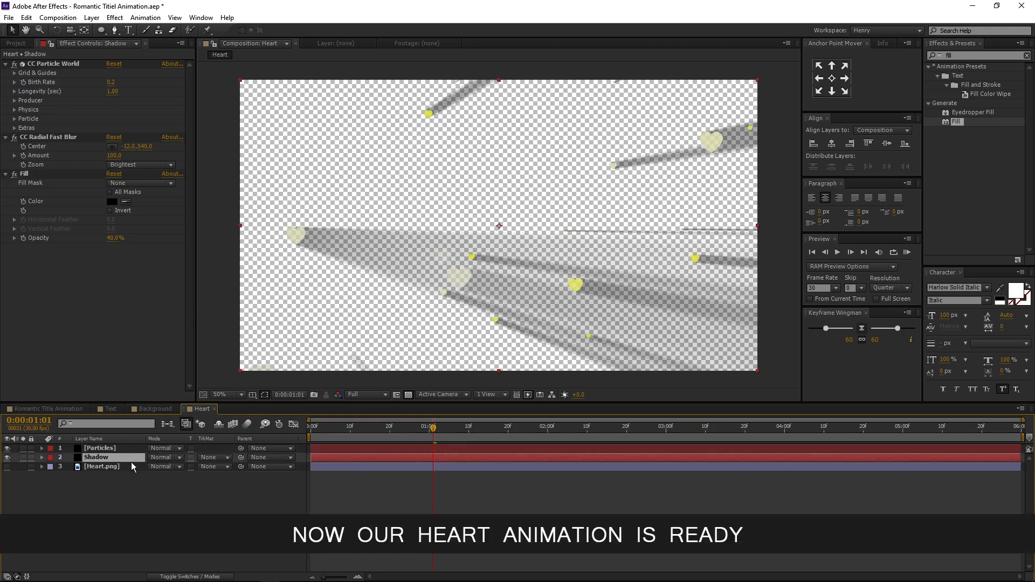
{"action": "left_click", "coordinate": [128, 476]}
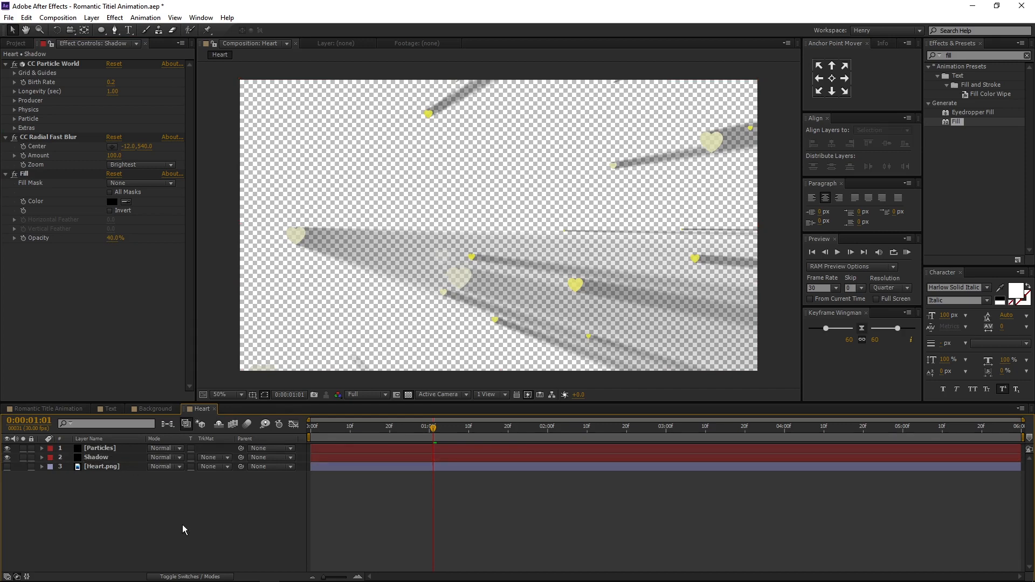
- Open the Romantic Title Animation composition and add the Background comp to its timeline
{"action": "left_click", "coordinate": [57, 410]}
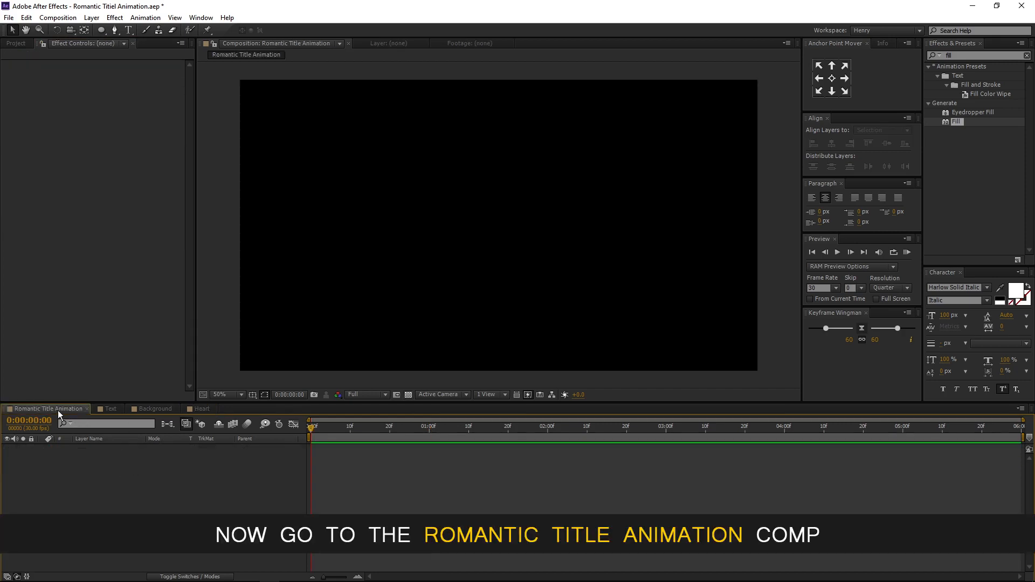
{"action": "left_click", "coordinate": [16, 43]}
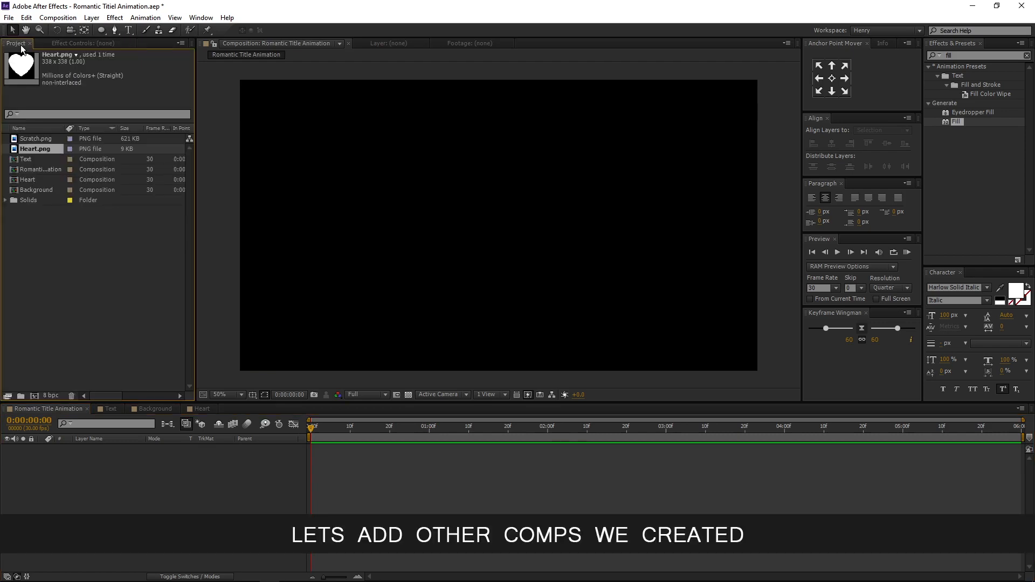
{"action": "left_click", "coordinate": [54, 189]}
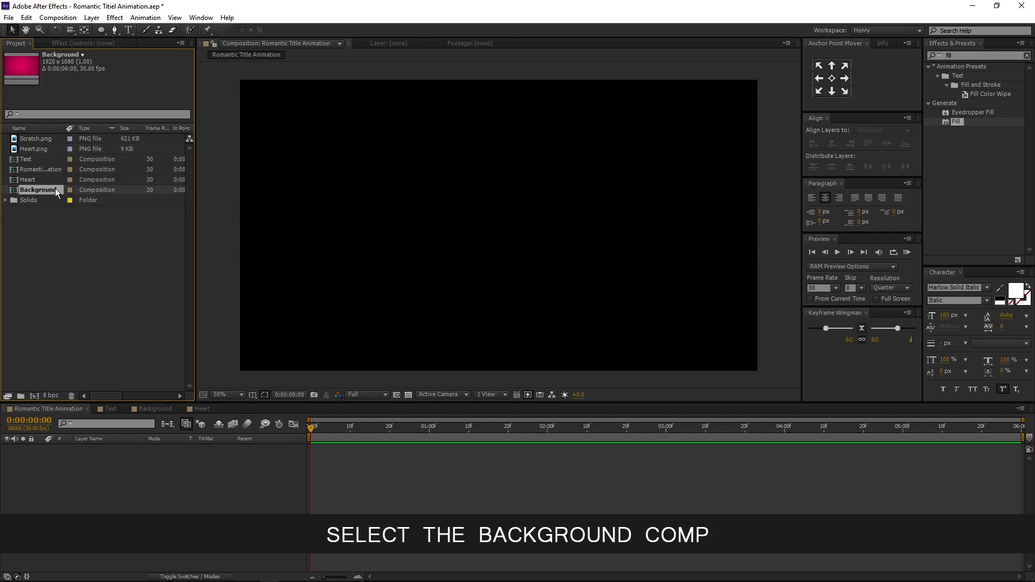
{"action": "left_click_drag", "start_coordinate": [53, 188], "coordinate": [68, 565]}
{"action": "left_click_drag", "start_coordinate": [74, 492], "coordinate": [71, 488]}
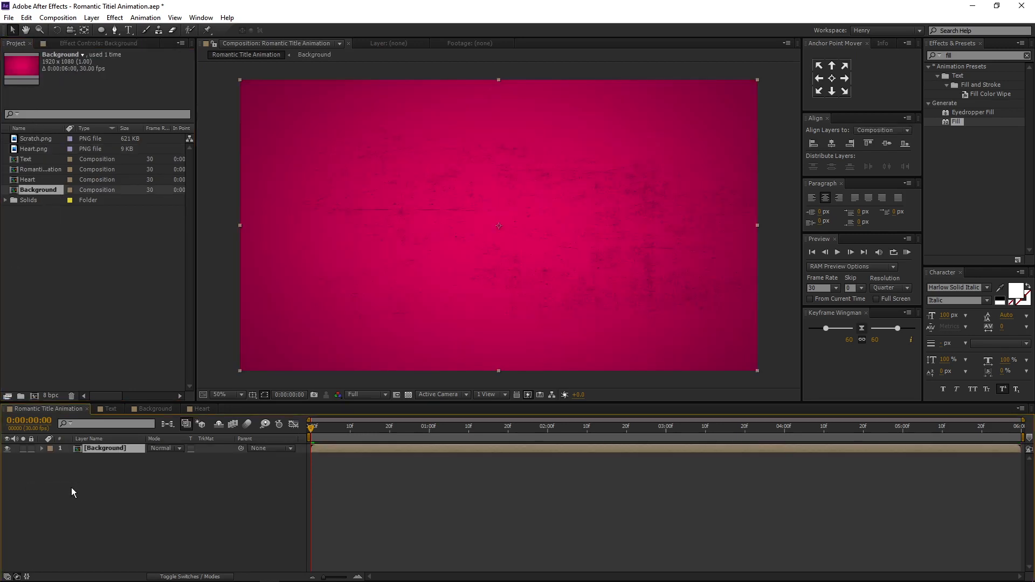
- Add the Heart comp and then the Text comp above the Background layer
{"action": "left_click", "coordinate": [41, 179]}
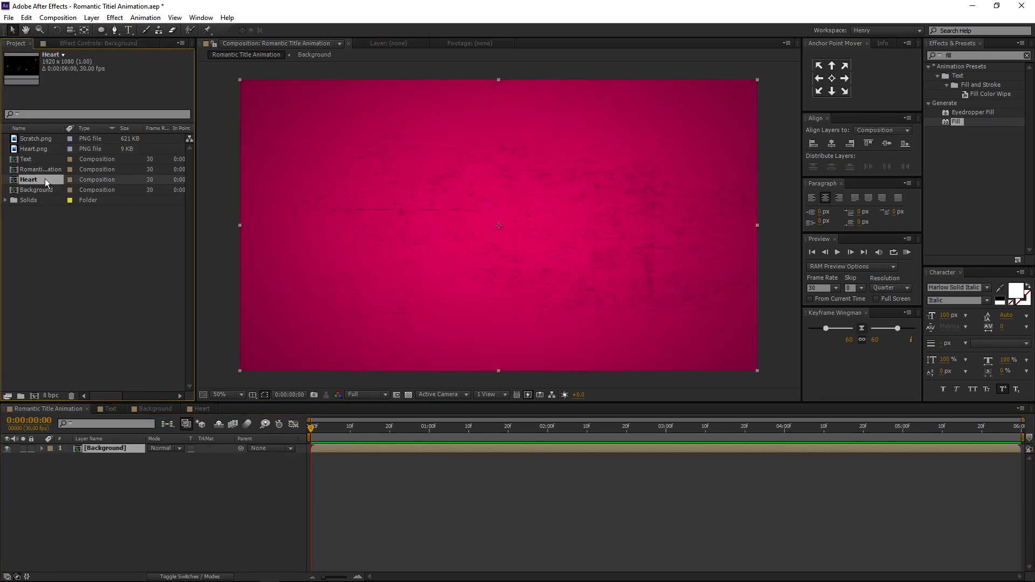
{"action": "left_click_drag", "start_coordinate": [44, 179], "coordinate": [56, 448]}
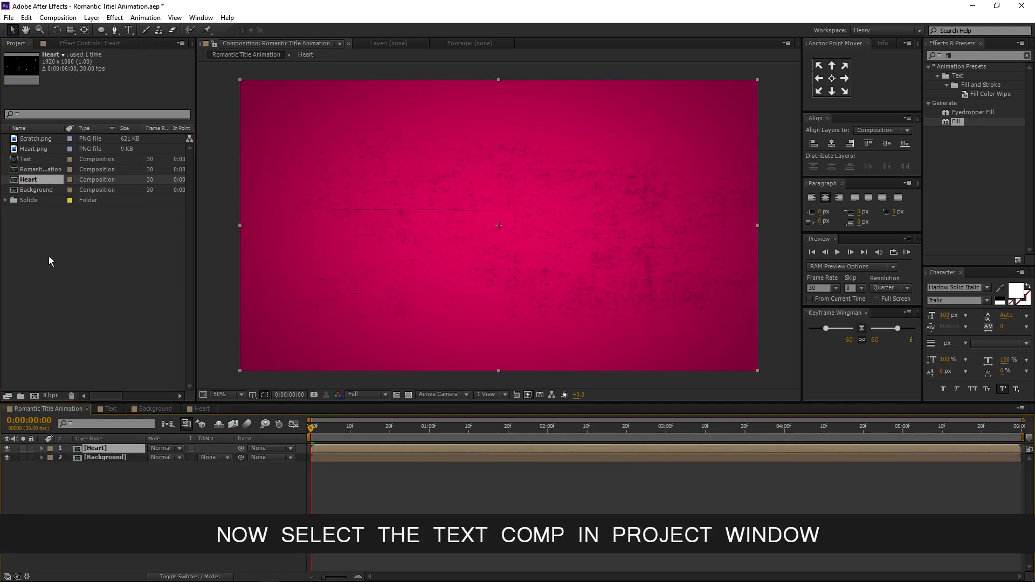
{"action": "left_click", "coordinate": [46, 160]}
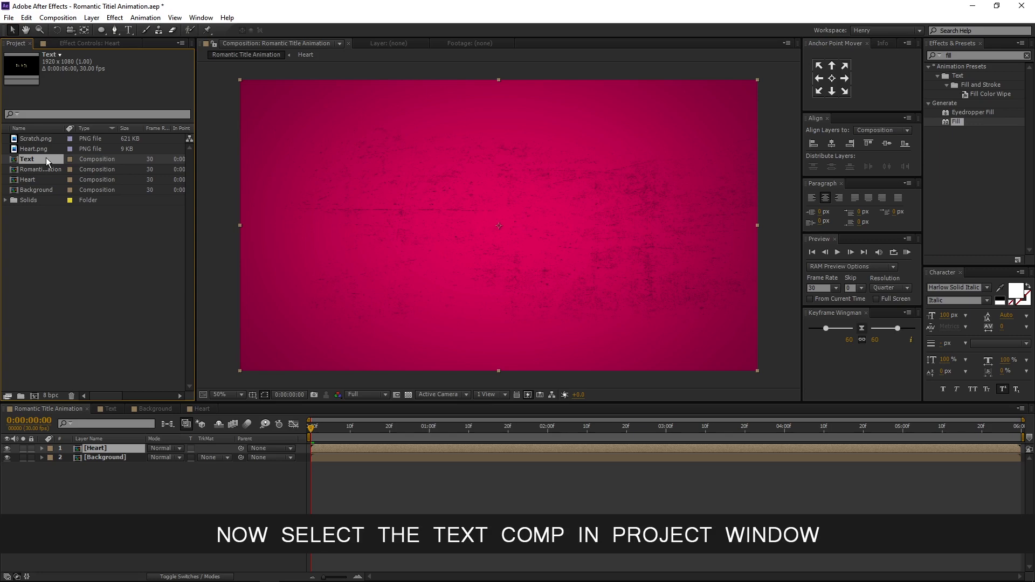
{"action": "left_click_drag", "start_coordinate": [47, 157], "coordinate": [56, 447]}
- Preview the composition and scrub to about 0:00:01:18
{"action": "key", "text": "KP_0"}
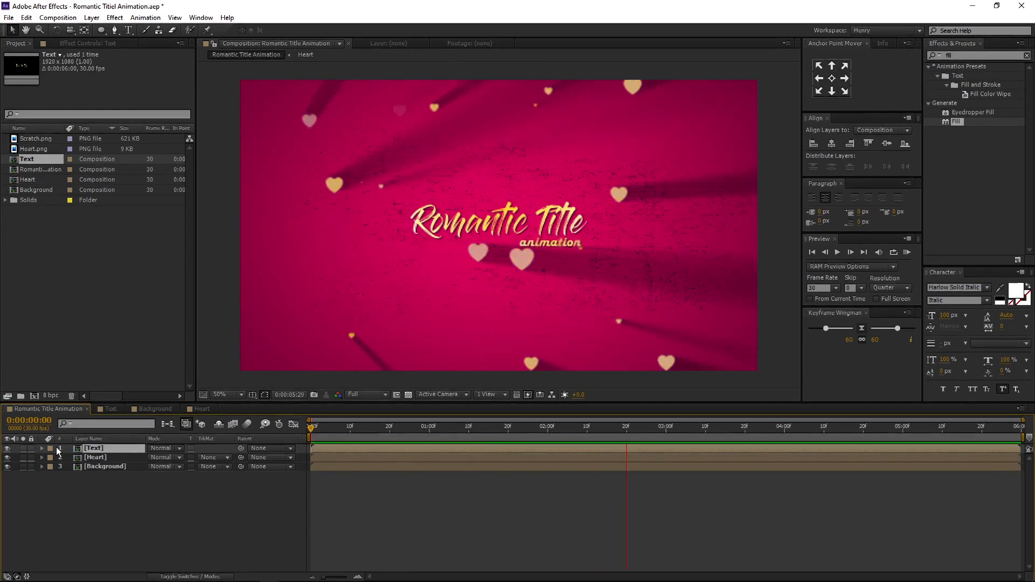
{"action": "key", "text": "space"}
{"action": "left_click_drag", "start_coordinate": [428, 432], "coordinate": [501, 431]}
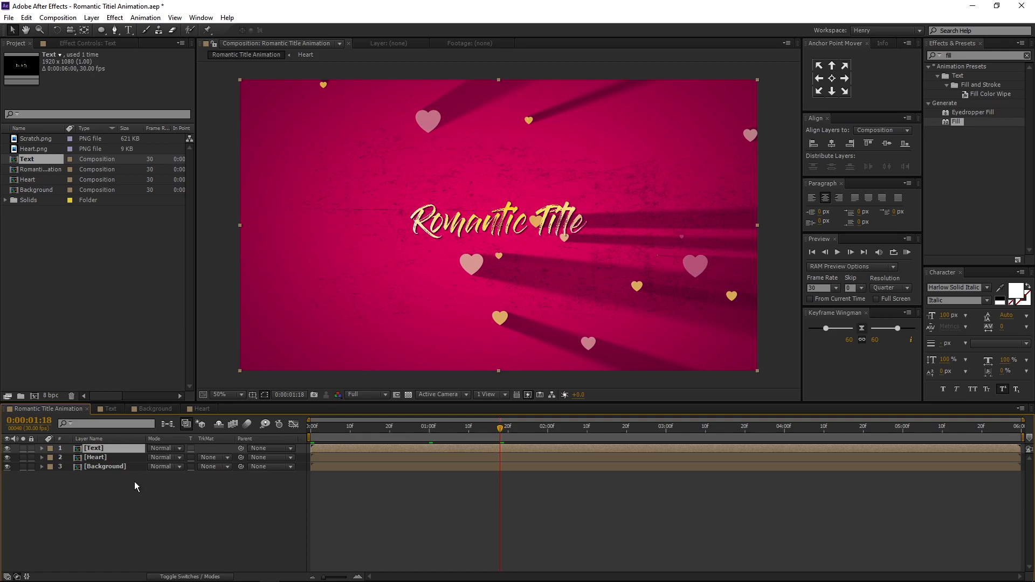
- Add a full-frame elliptical mask to the Heart layer with the Ellipse Tool
{"action": "left_click", "coordinate": [122, 457]}
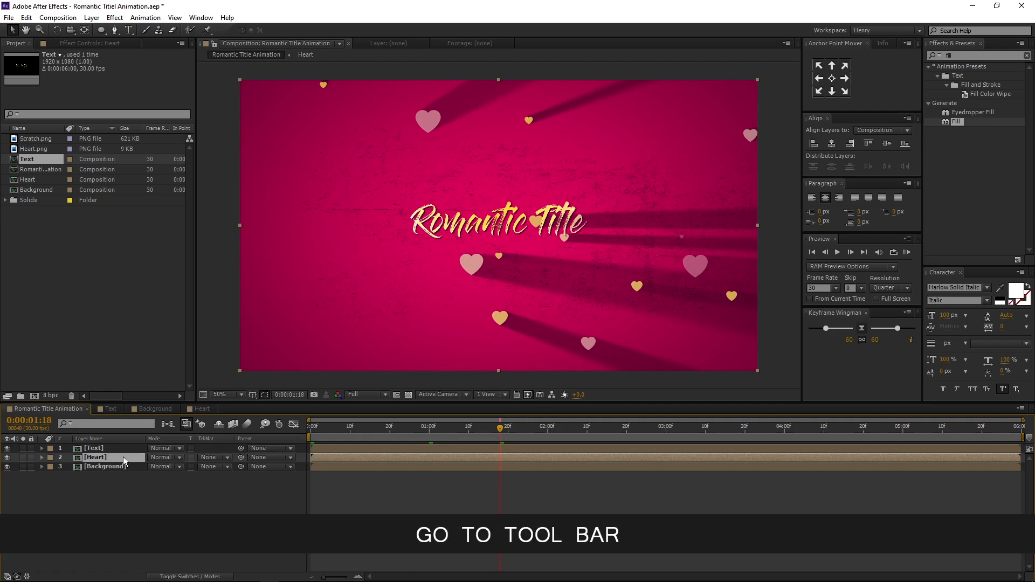
{"action": "left_click", "coordinate": [102, 30]}
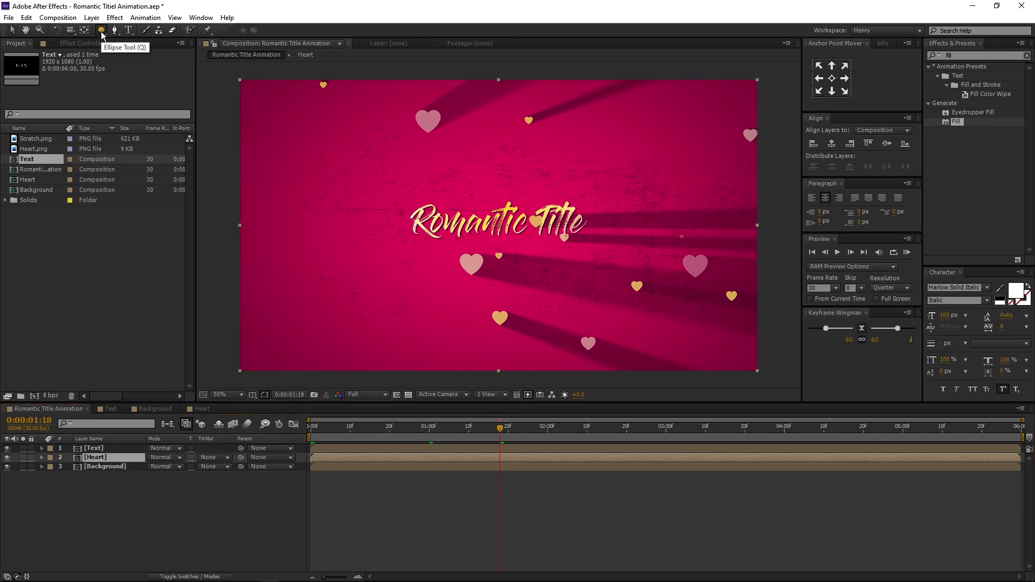
{"action": "double_click", "coordinate": [101, 34]}
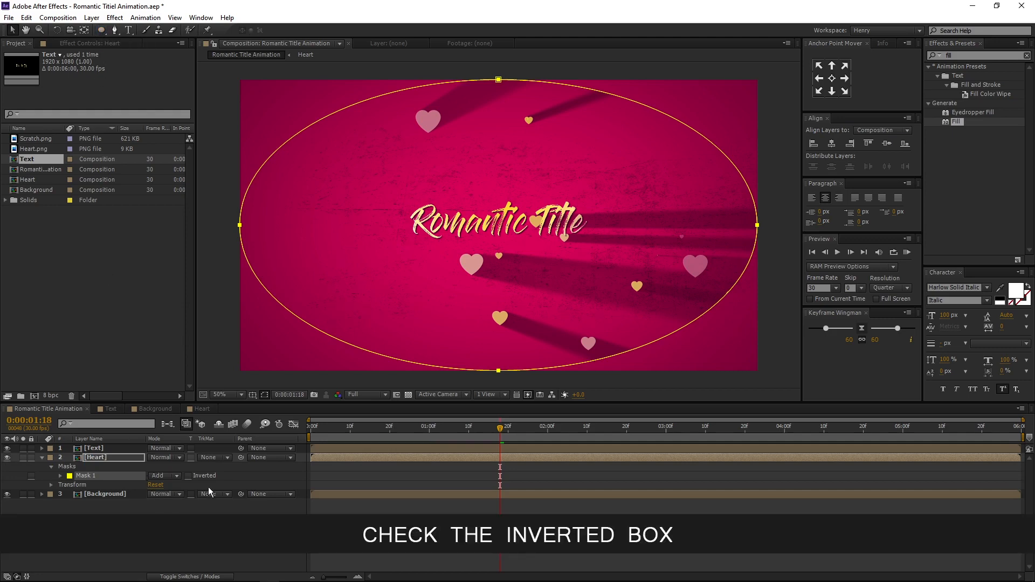
- Invert the Heart layer's Mask 1 and set its Mask Feather to 100 pixels
{"action": "left_click", "coordinate": [188, 476]}
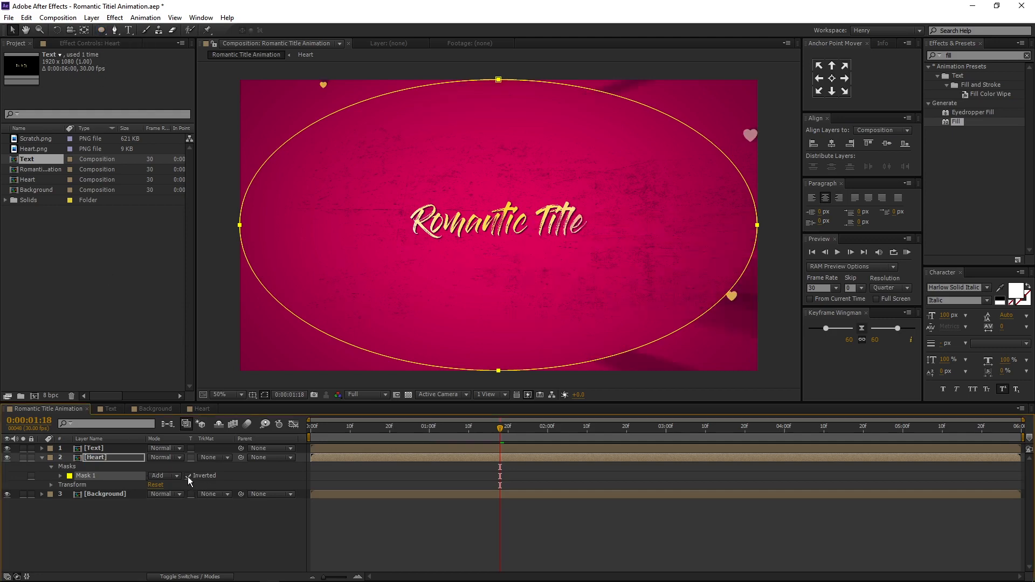
{"action": "left_click", "coordinate": [60, 476]}
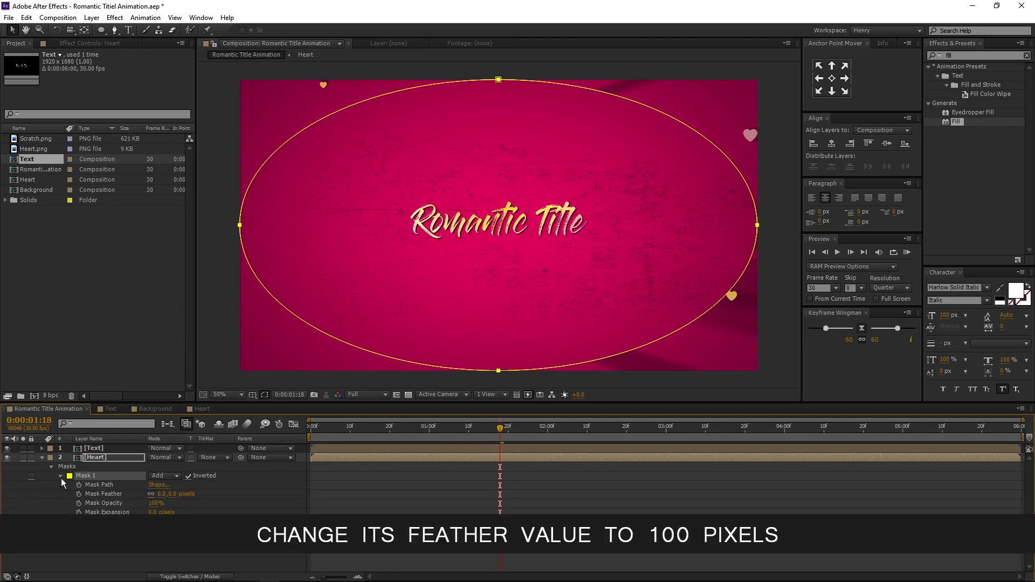
{"action": "left_click", "coordinate": [161, 494]}
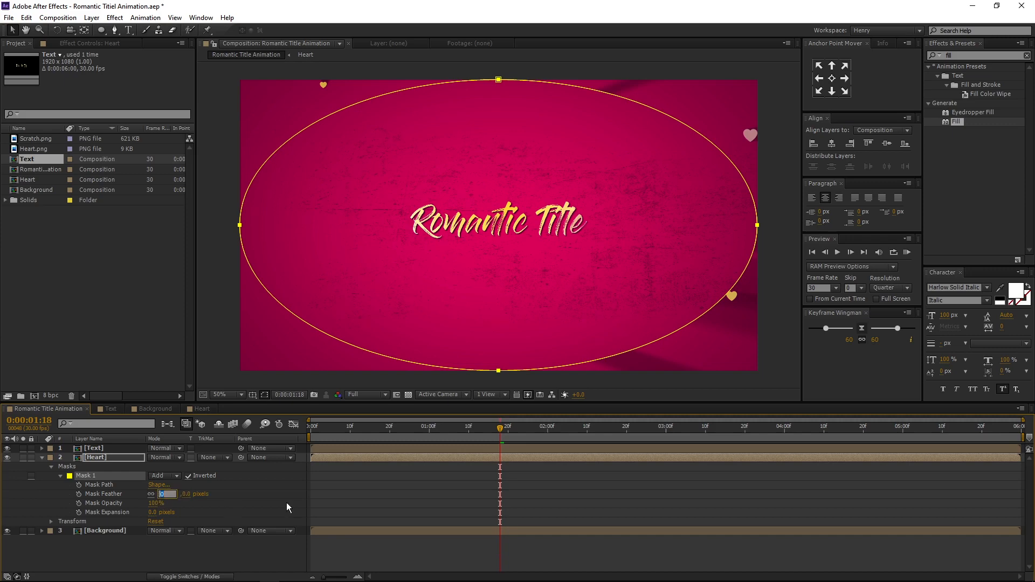
{"action": "type", "text": "100"}
{"action": "key", "text": "Return"}
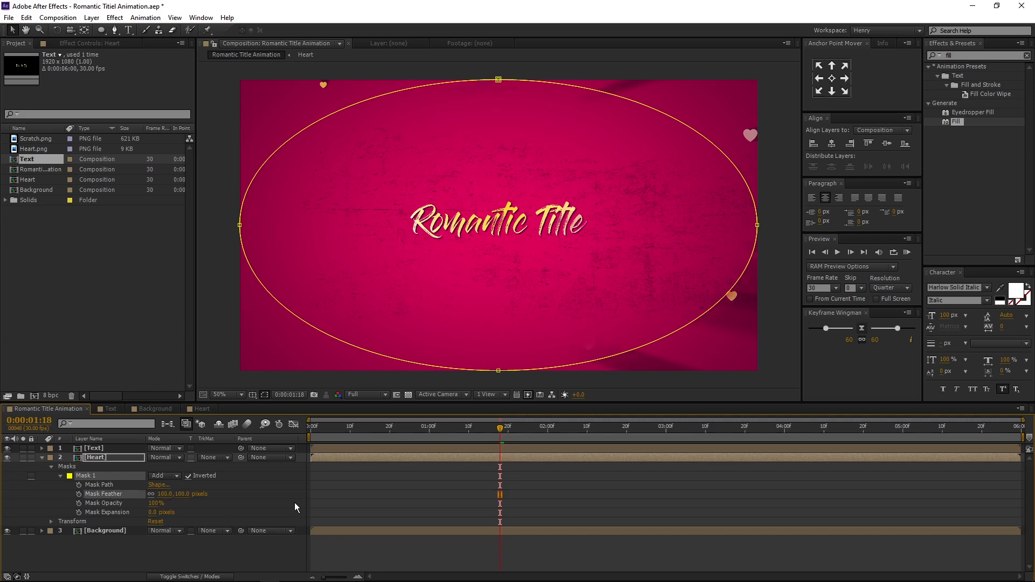
- Scale the Heart layer's Mask 1 down to a smaller ellipse centred around the title
{"action": "left_click", "coordinate": [228, 484]}
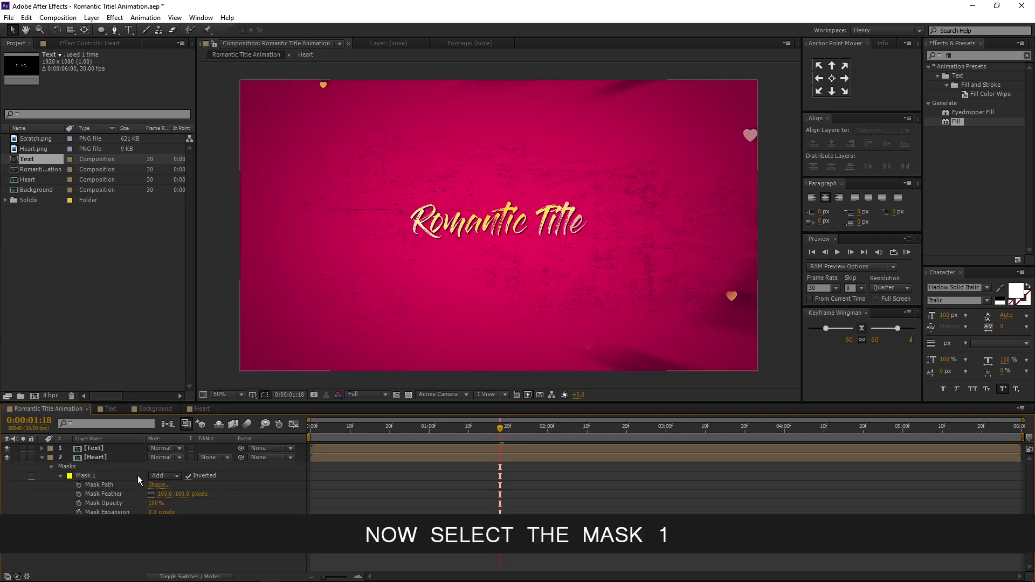
{"action": "left_click", "coordinate": [125, 474]}
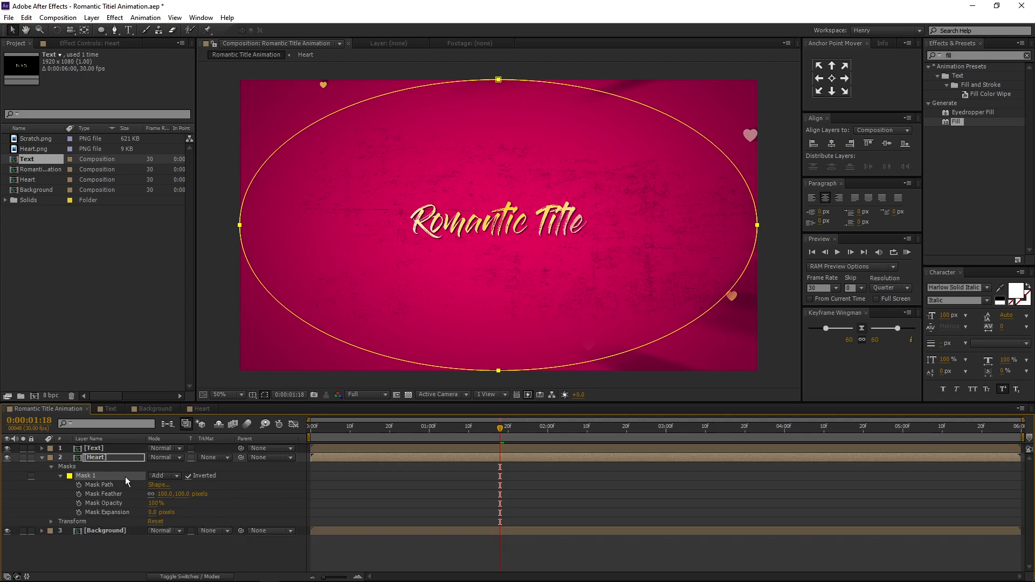
{"action": "key", "text": "ctrl+t"}
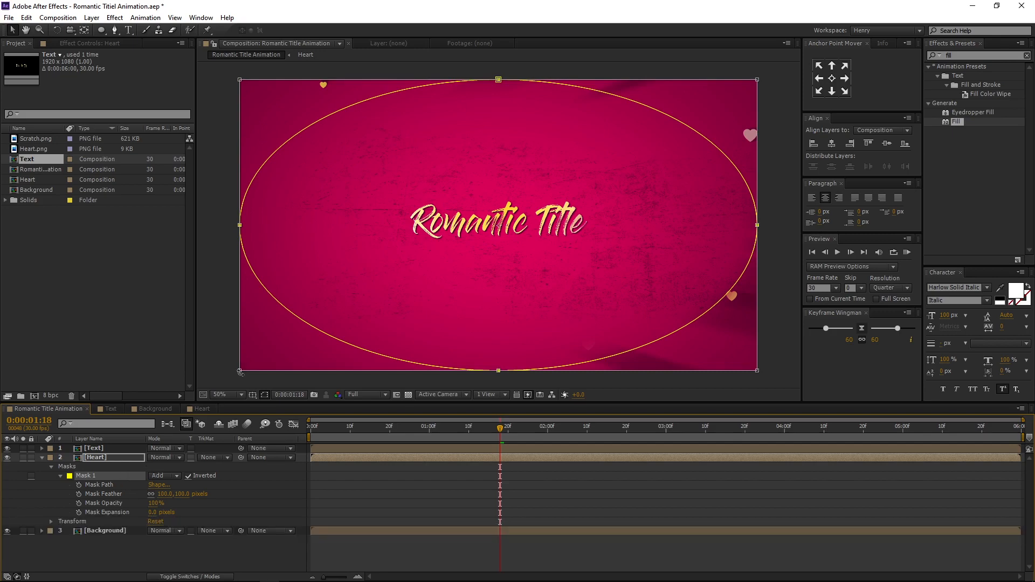
{"action": "left_click_drag", "start_coordinate": [238, 371], "coordinate": [329, 330]}
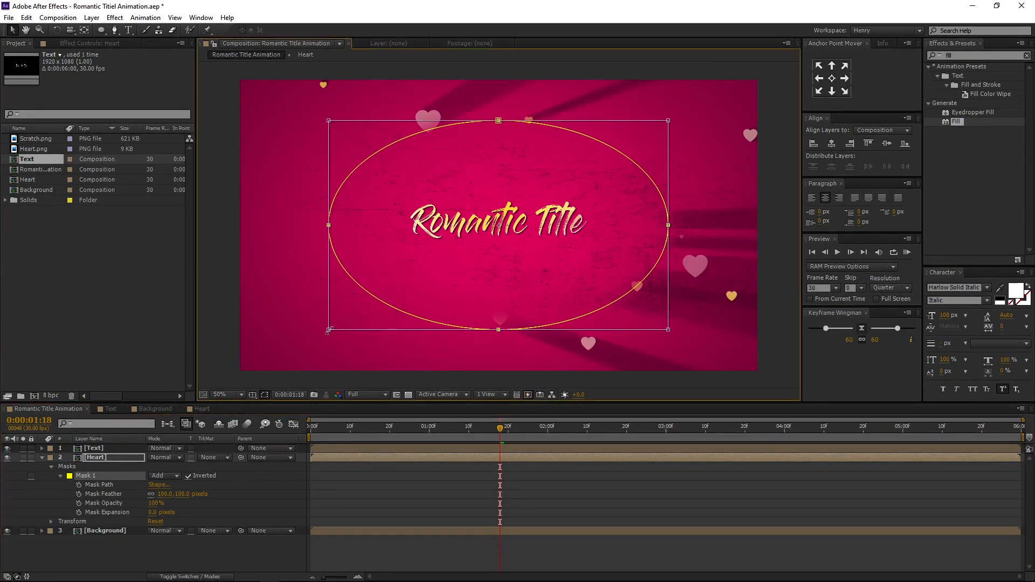
{"action": "left_click", "coordinate": [330, 480]}
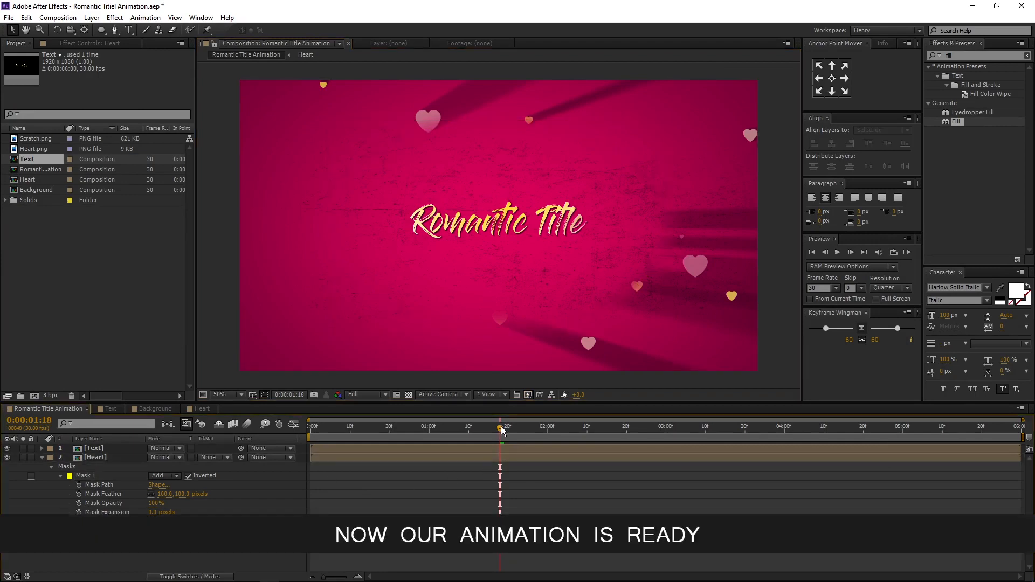
- Add a new Null Object layer to the composition
{"action": "left_click_drag", "start_coordinate": [501, 430], "coordinate": [465, 430]}
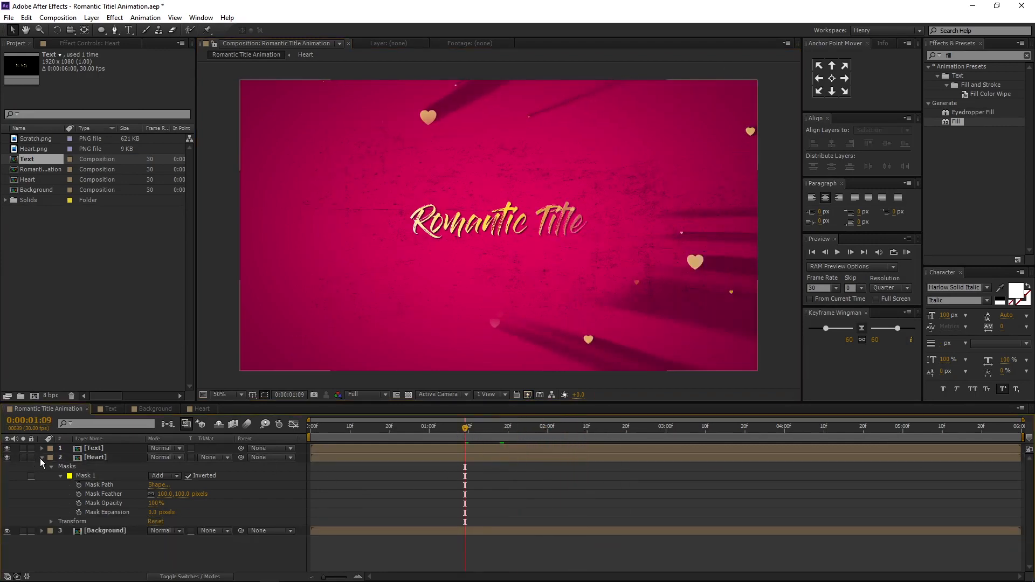
{"action": "left_click", "coordinate": [41, 458]}
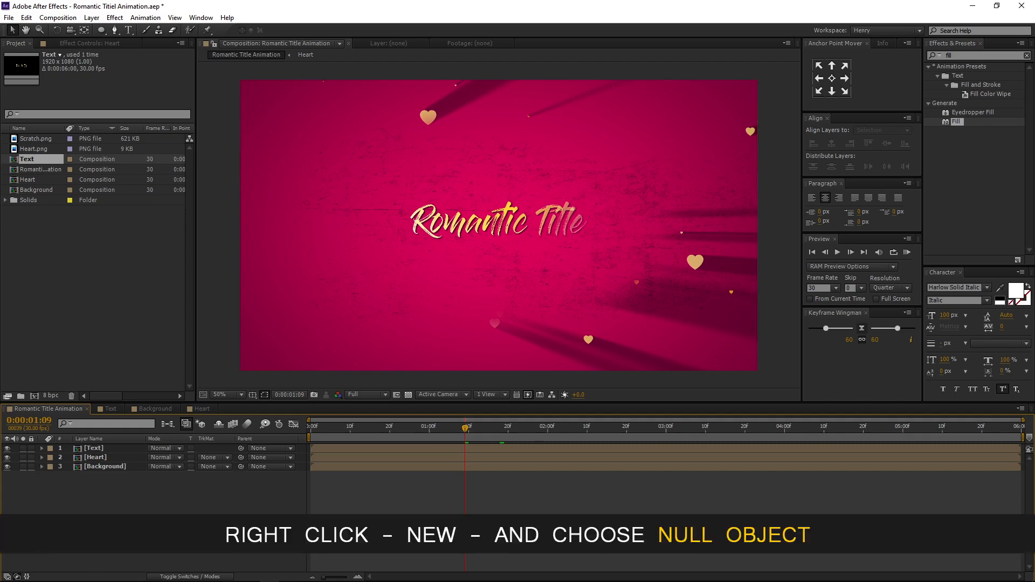
{"action": "right_click", "coordinate": [117, 408]}
{"action": "mouse_move", "coordinate": [162, 414]}
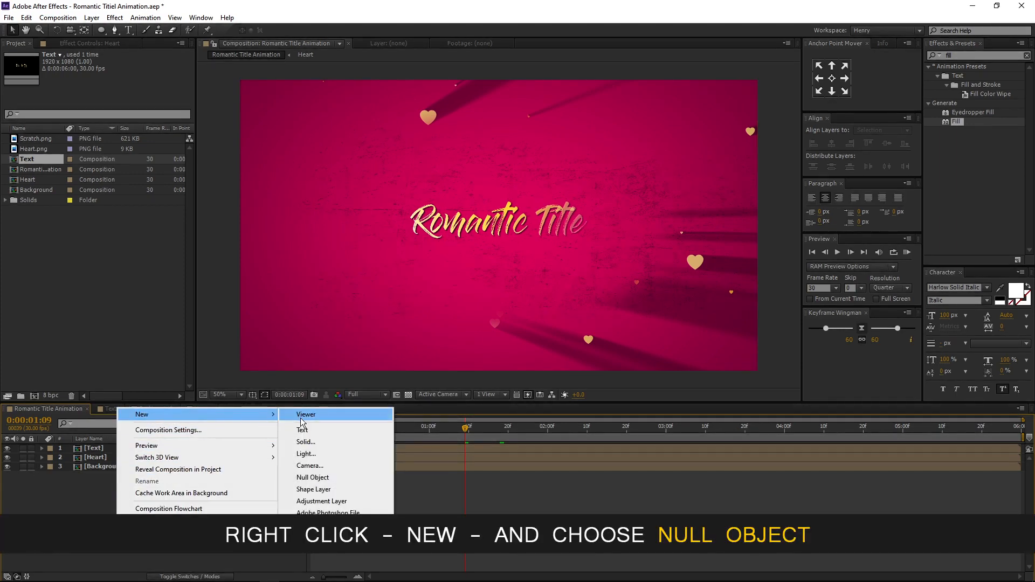
{"action": "left_click", "coordinate": [315, 477]}
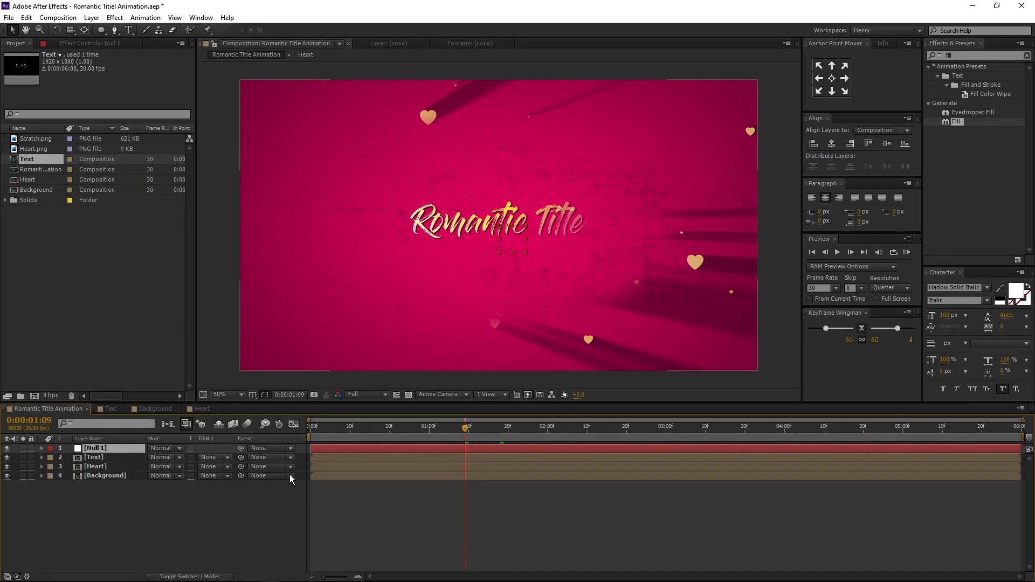
- Rename the null layer to "Zoom in"
{"action": "right_click", "coordinate": [131, 446]}
{"action": "left_click", "coordinate": [147, 439]}
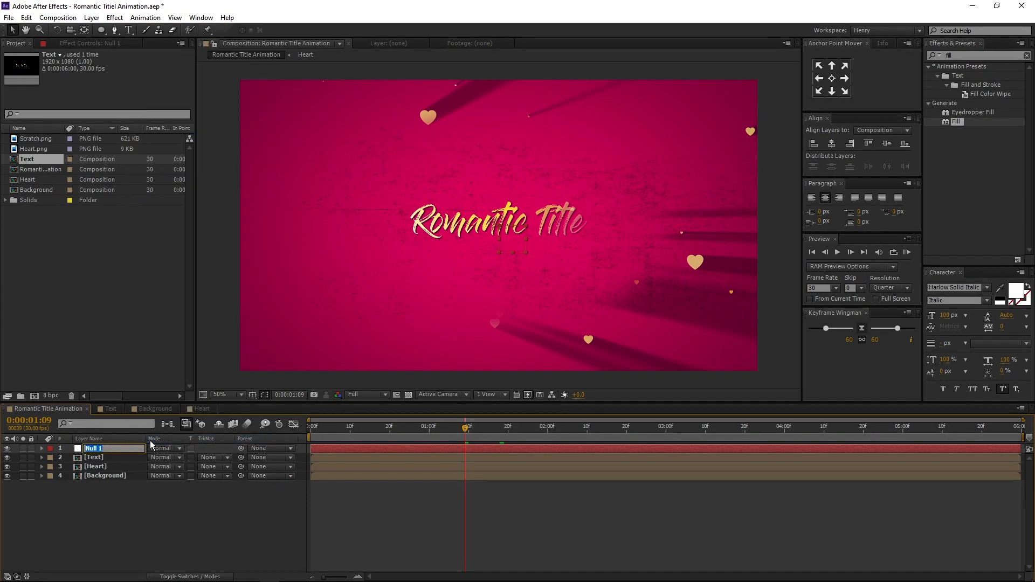
{"action": "type", "text": "Zoom"}
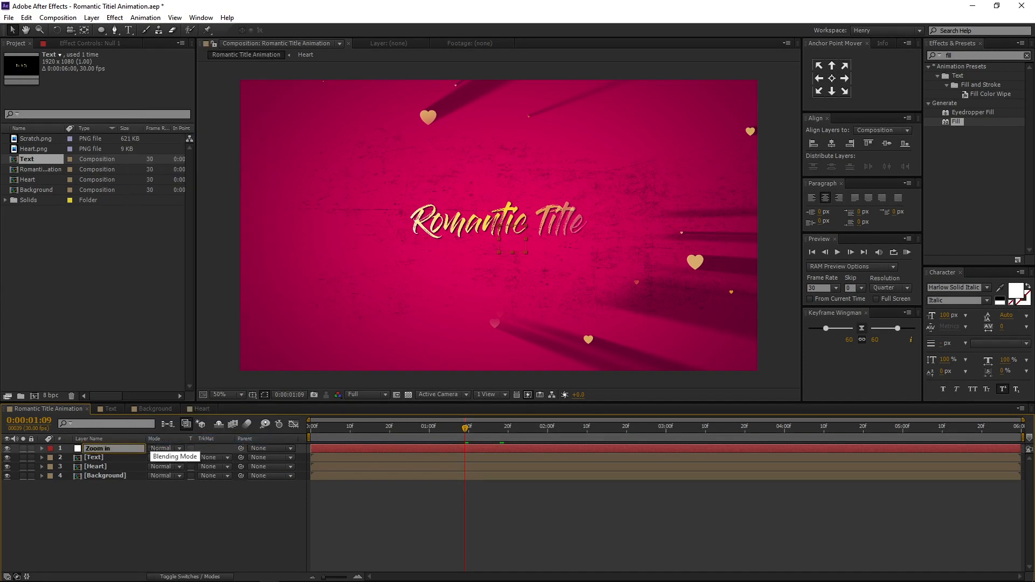
{"action": "type", "text": " in"}
{"action": "key", "text": "Return"}
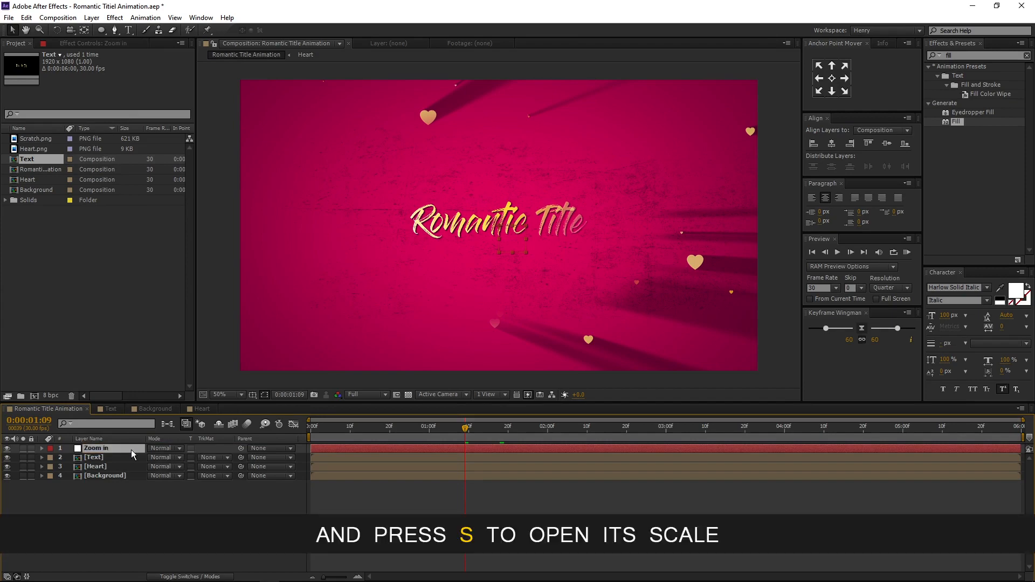
- Keyframe the Zoom in null's Scale at 100% on the first frame and 110% on the last frame
{"action": "key", "text": "s"}
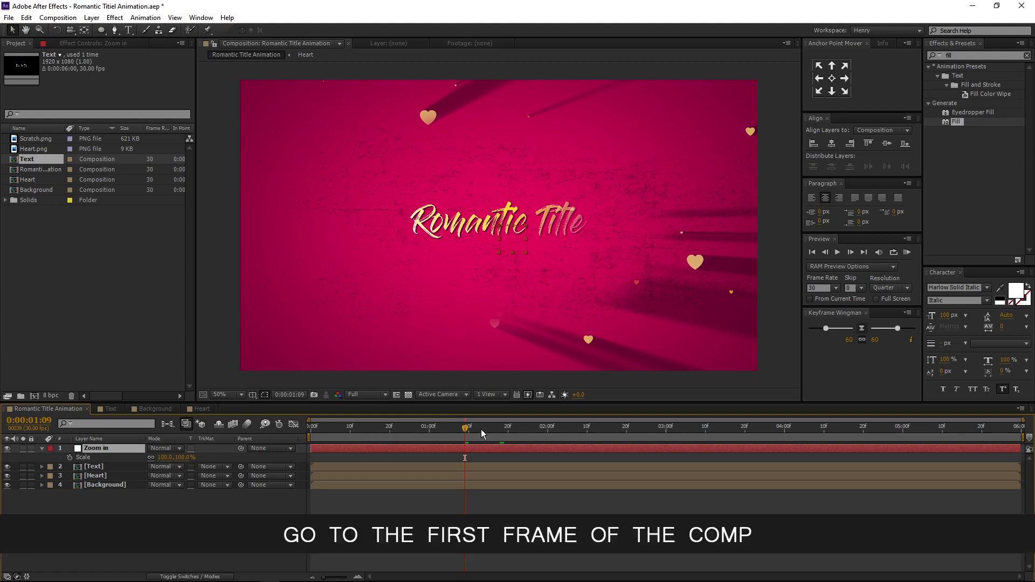
{"action": "left_click_drag", "start_coordinate": [465, 427], "coordinate": [287, 428]}
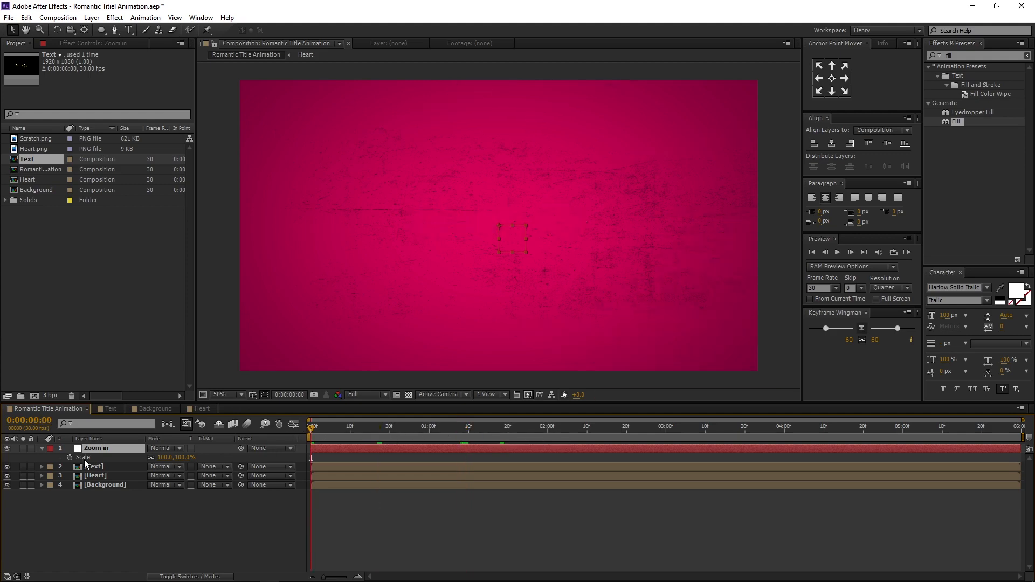
{"action": "left_click", "coordinate": [69, 457]}
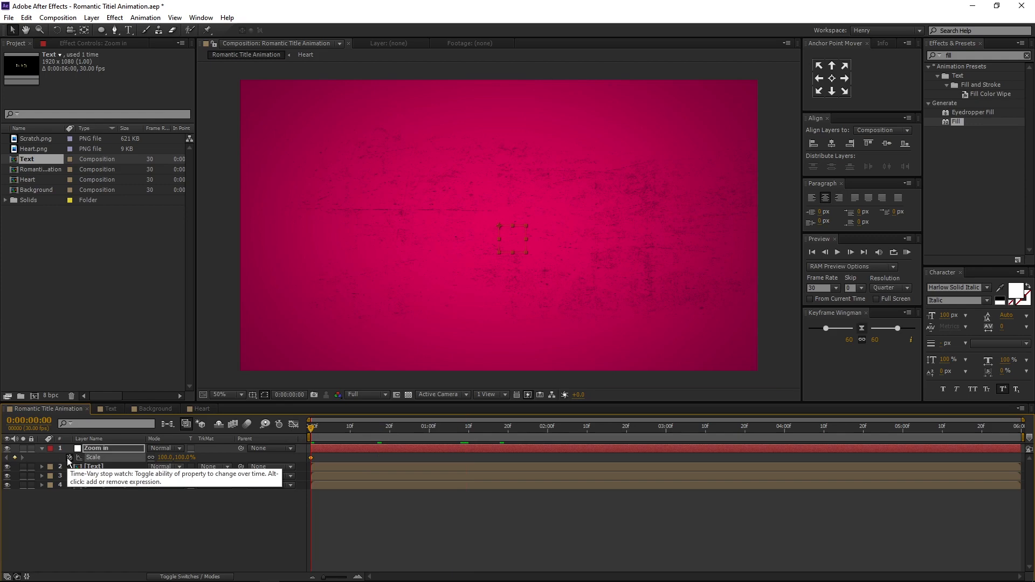
{"action": "left_click_drag", "start_coordinate": [976, 429], "coordinate": [1028, 429]}
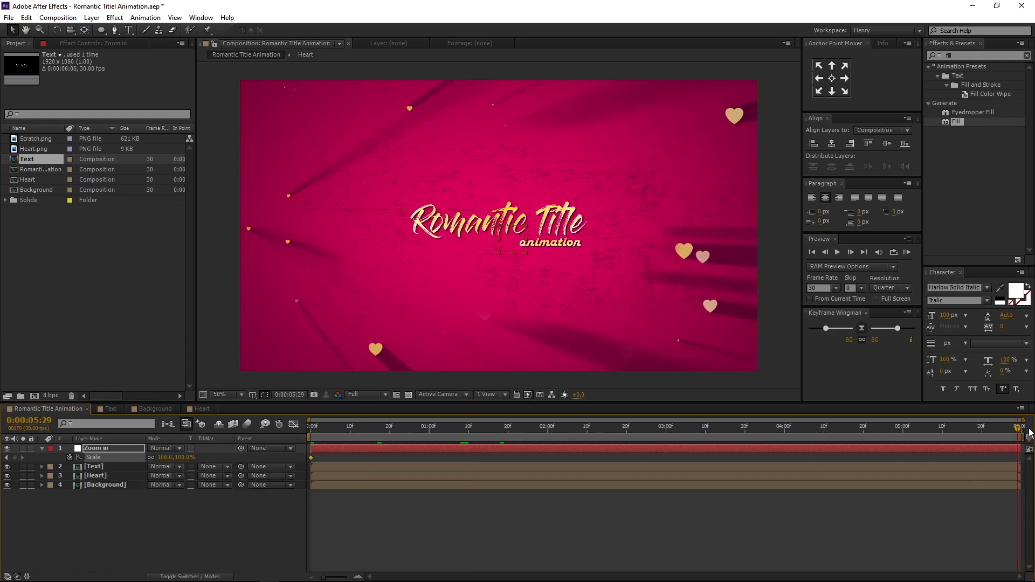
{"action": "left_click", "coordinate": [165, 457]}
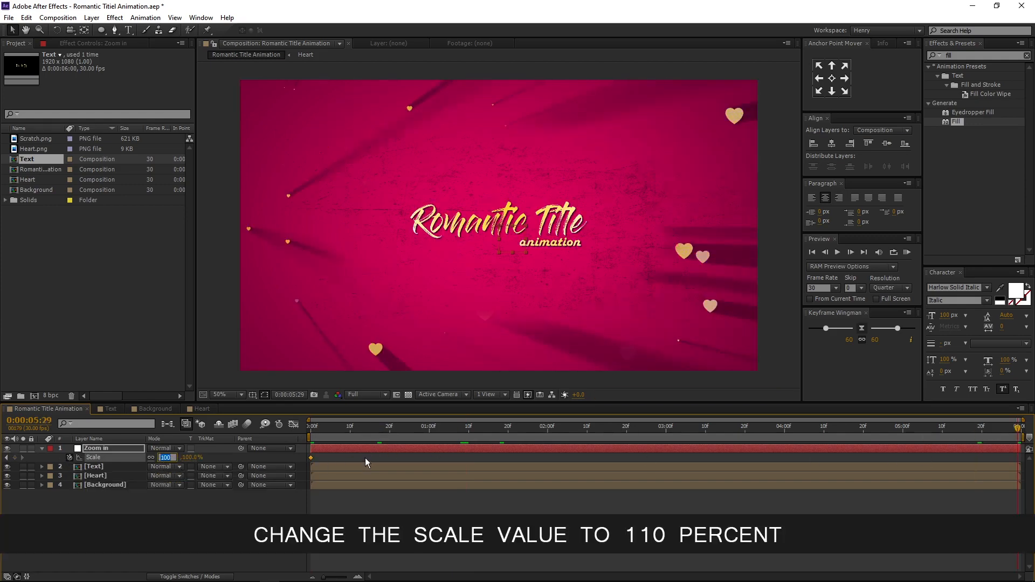
{"action": "type", "text": "11"}
{"action": "key", "text": "Return"}
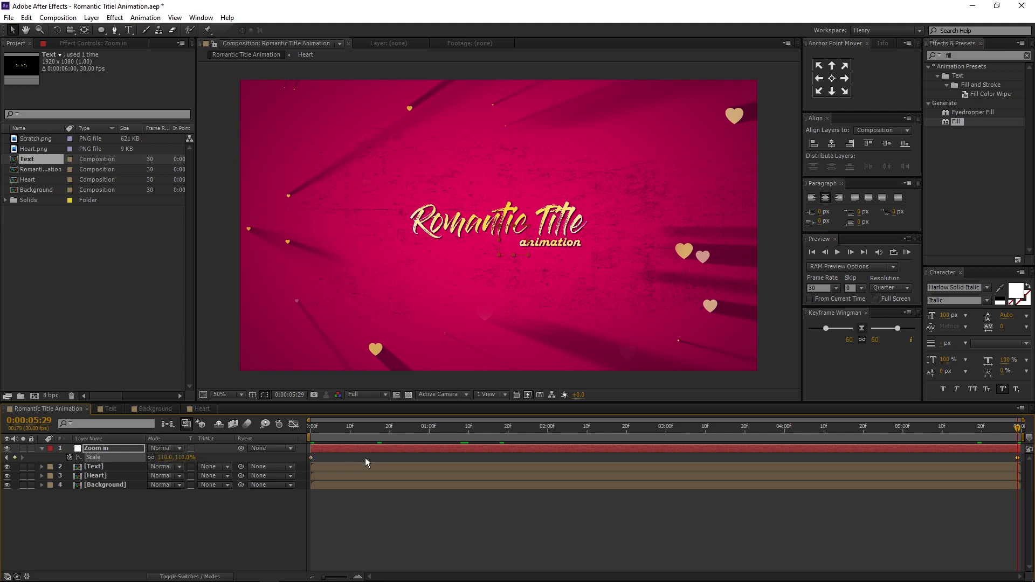
- Apply Easy Ease to both Scale keyframes of the Zoom in null
{"action": "left_click_drag", "start_coordinate": [304, 453], "coordinate": [1031, 469]}
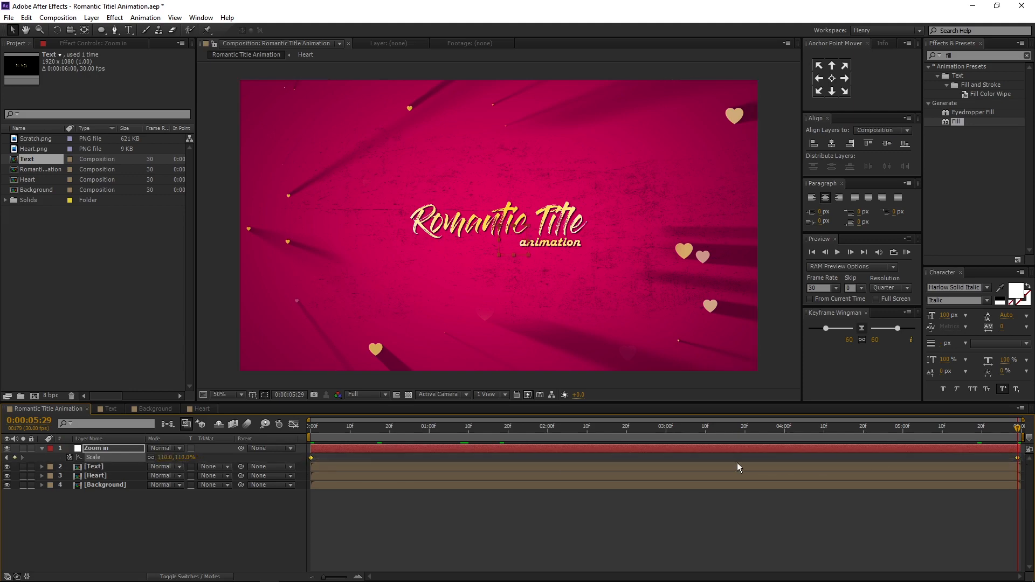
{"action": "right_click", "coordinate": [312, 458]}
{"action": "mouse_move", "coordinate": [354, 455]}
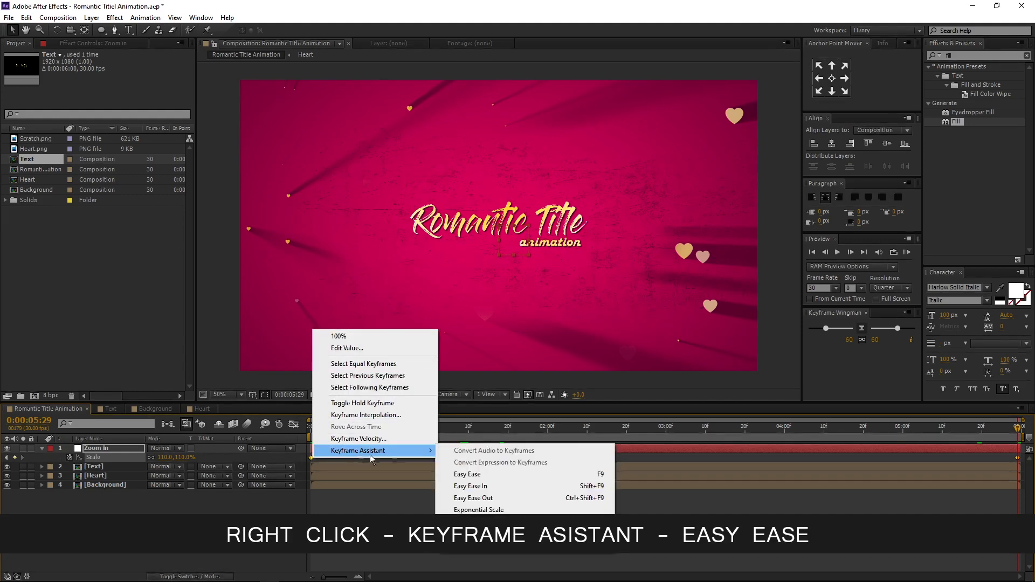
{"action": "left_click", "coordinate": [474, 474]}
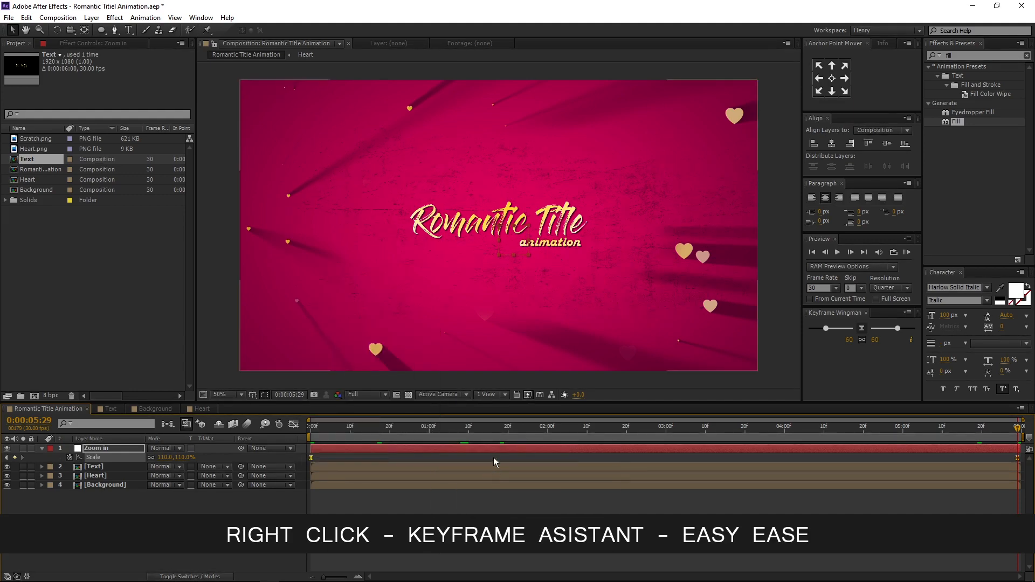
- Parent the Text, Heart and Background layers to the Zoom in null
{"action": "left_click", "coordinate": [42, 448]}
{"action": "left_click_drag", "start_coordinate": [1017, 428], "coordinate": [299, 428]}
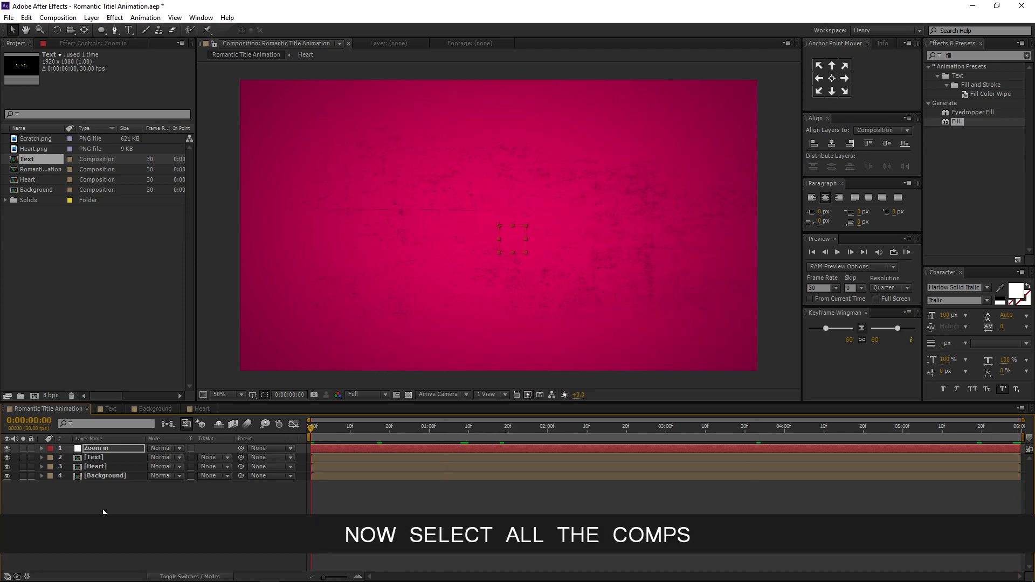
{"action": "left_click_drag", "start_coordinate": [112, 498], "coordinate": [133, 457]}
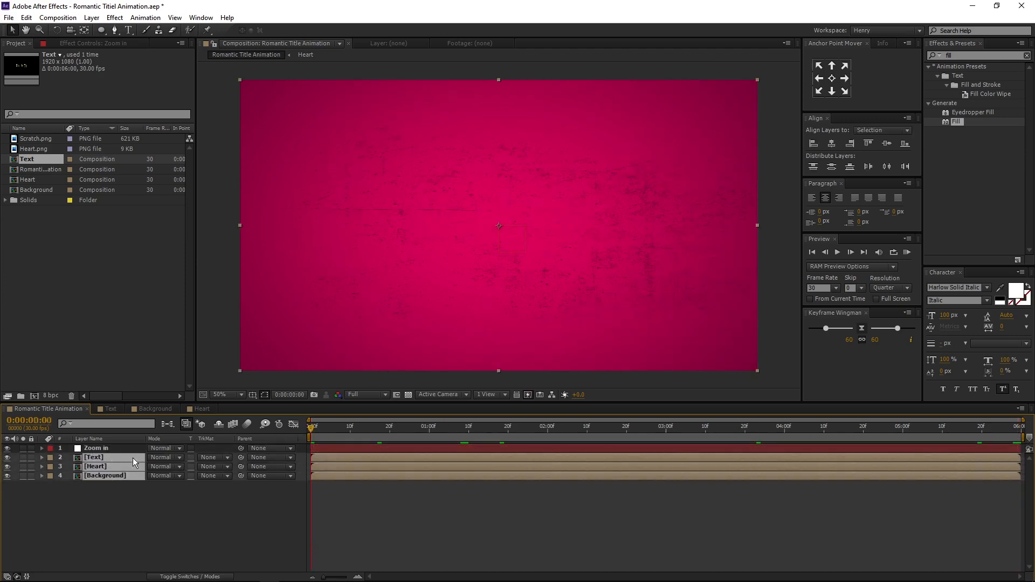
{"action": "left_click_drag", "start_coordinate": [241, 456], "coordinate": [97, 448]}
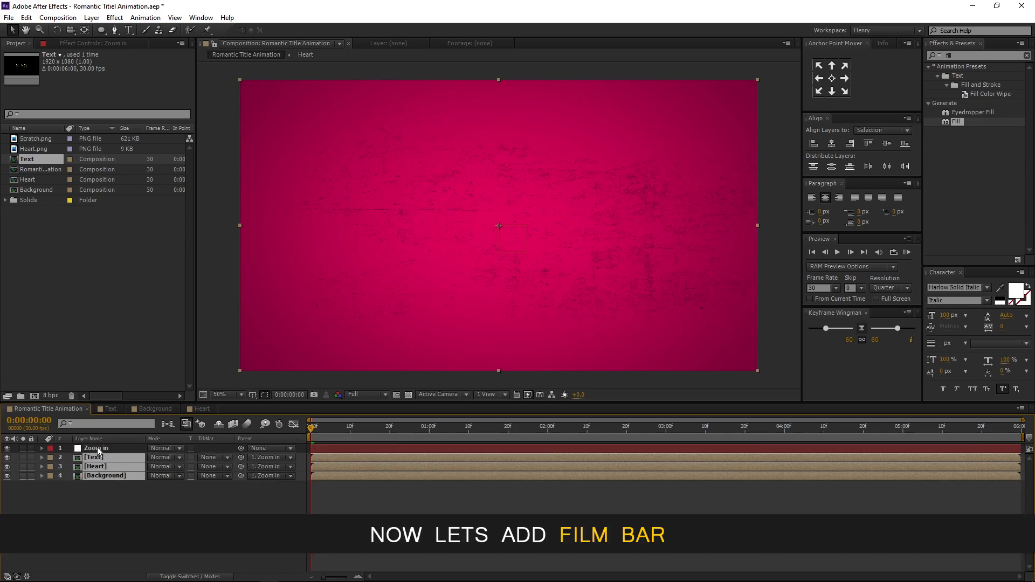
- Create a new black composition-size solid named "Film Bar"
{"action": "left_click", "coordinate": [150, 547]}
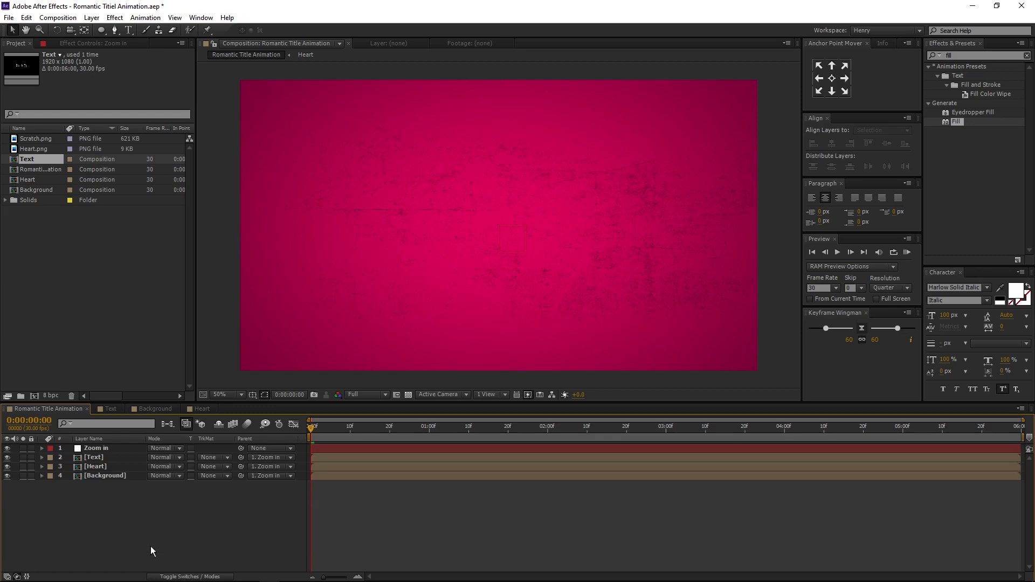
{"action": "right_click", "coordinate": [153, 554]}
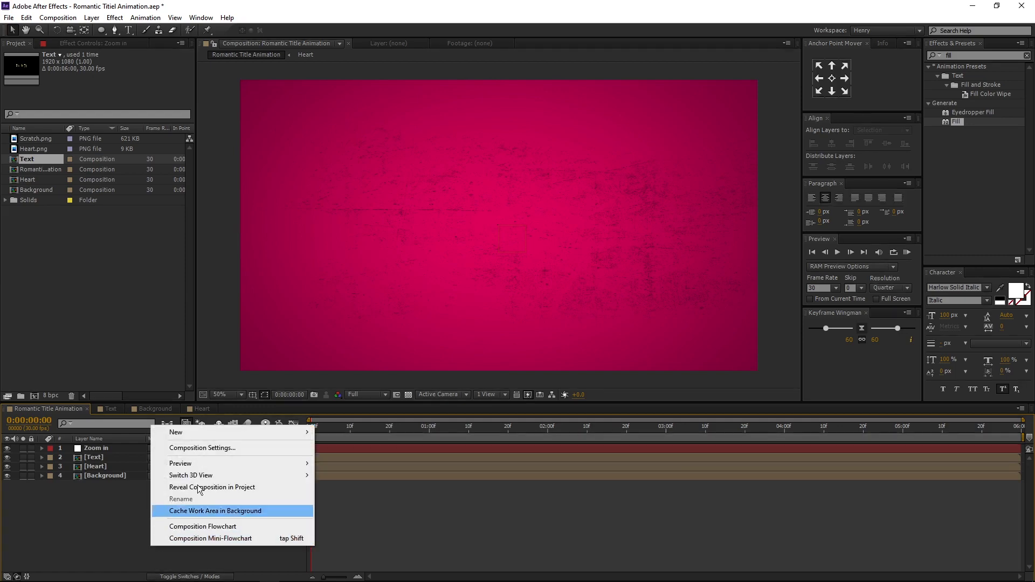
{"action": "mouse_move", "coordinate": [282, 431]}
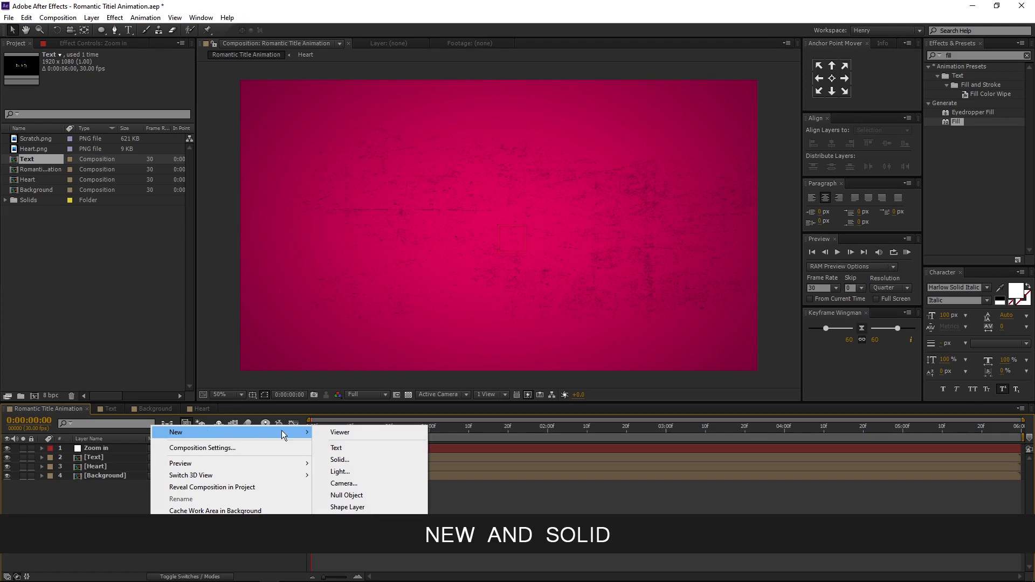
{"action": "left_click", "coordinate": [356, 458]}
{"action": "type", "text": "Film "}
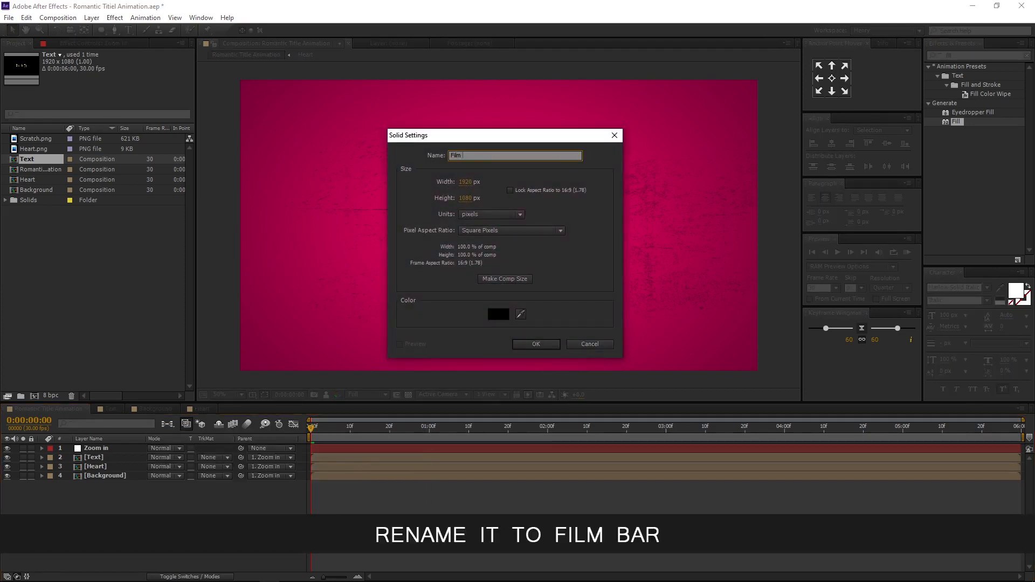
{"action": "type", "text": "Bar"}
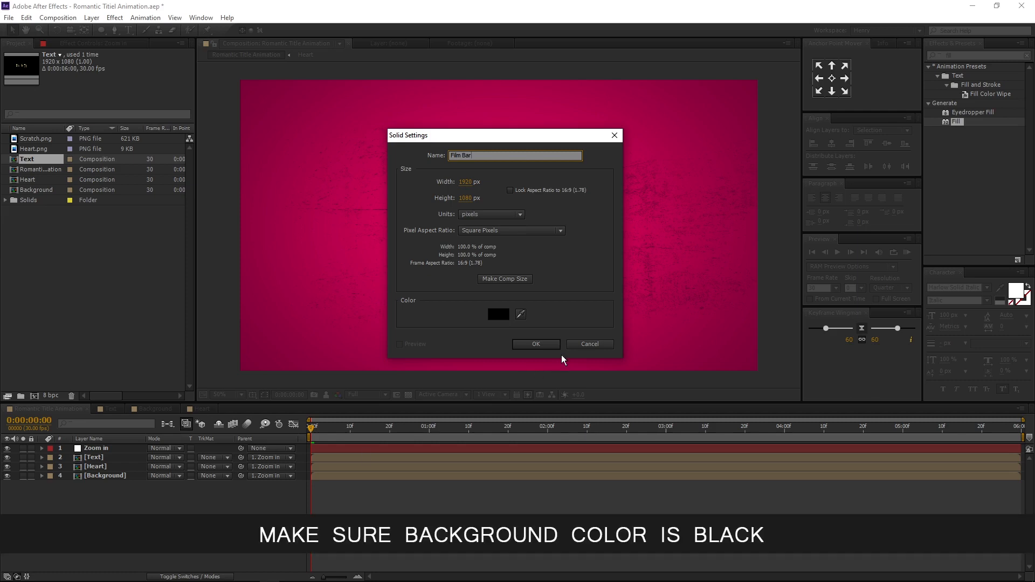
{"action": "left_click", "coordinate": [497, 315]}
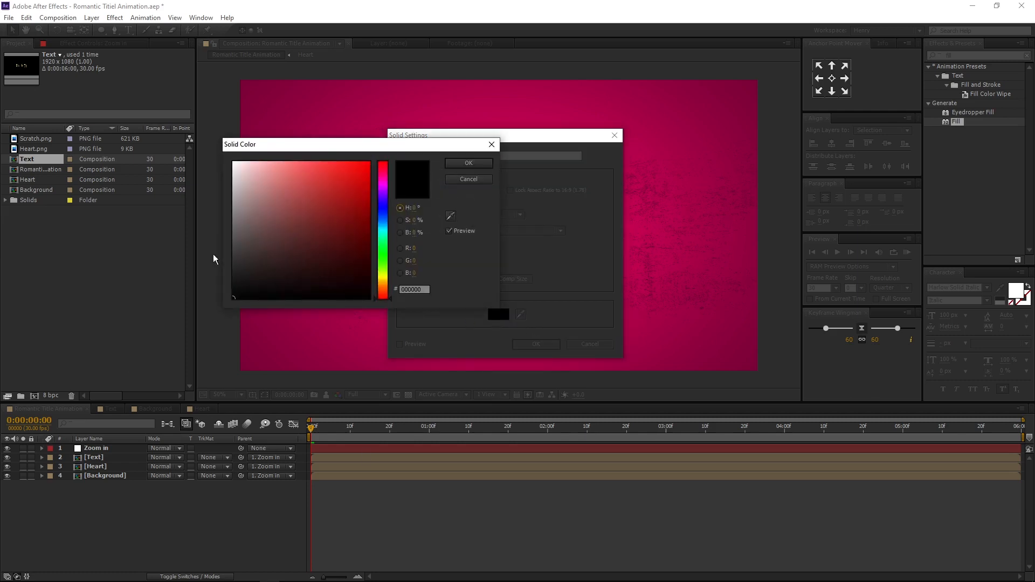
{"action": "left_click", "coordinate": [467, 164]}
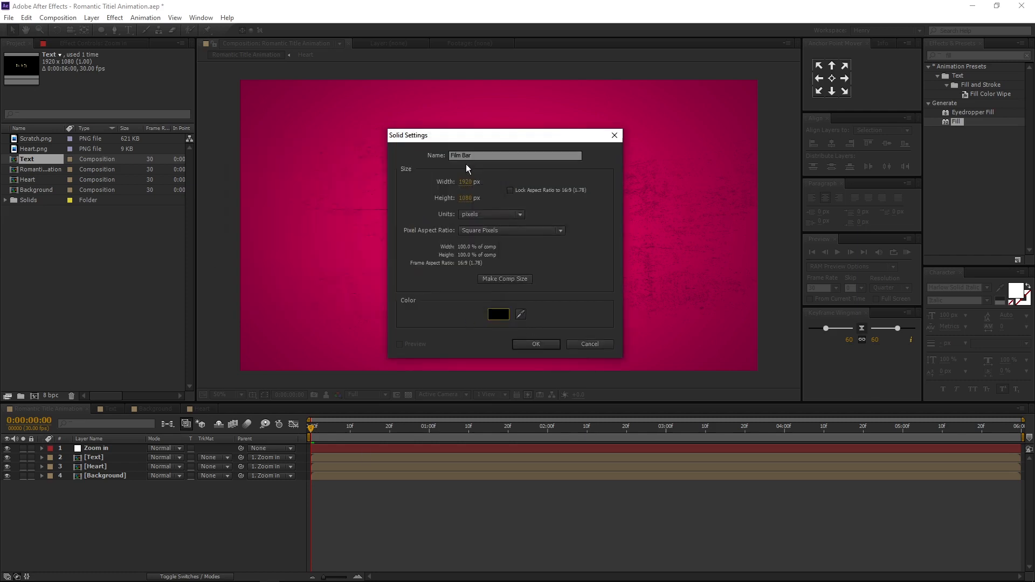
{"action": "left_click", "coordinate": [530, 343]}
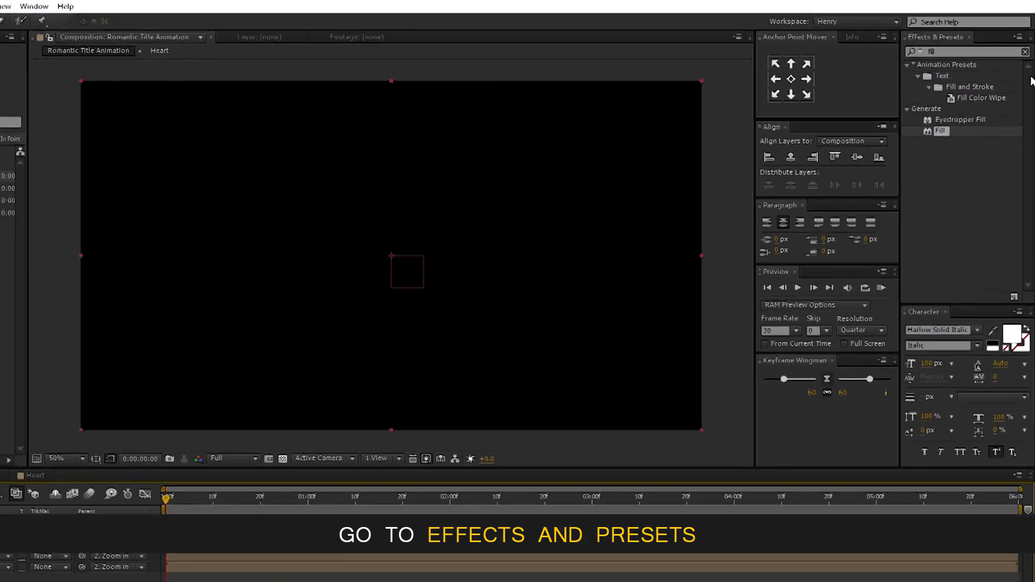
- Search the effects for CC Jaws and apply it to the Film Bar layer
{"action": "left_click", "coordinate": [1025, 52]}
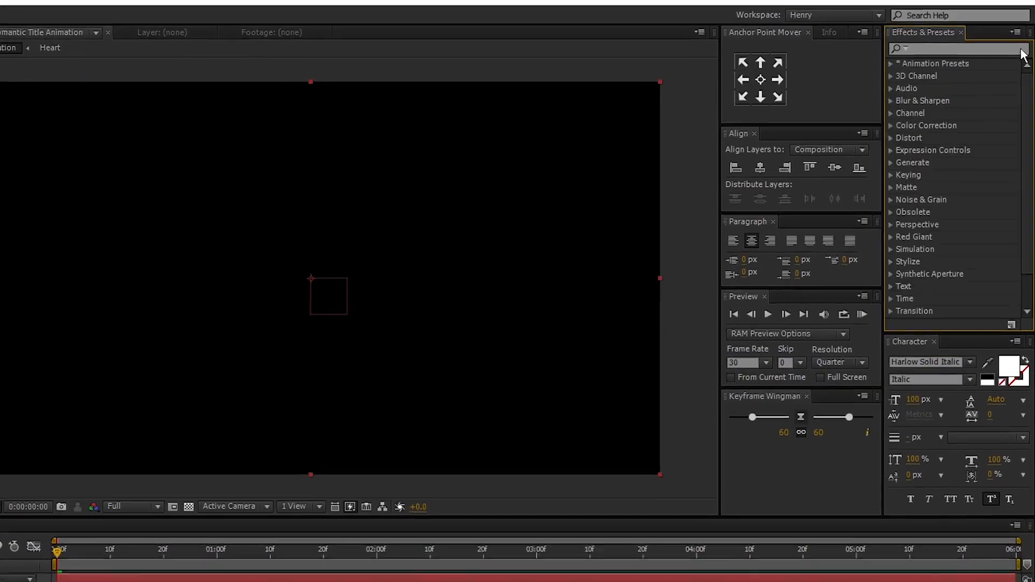
{"action": "left_click", "coordinate": [964, 52]}
{"action": "type", "text": "cc jaws"}
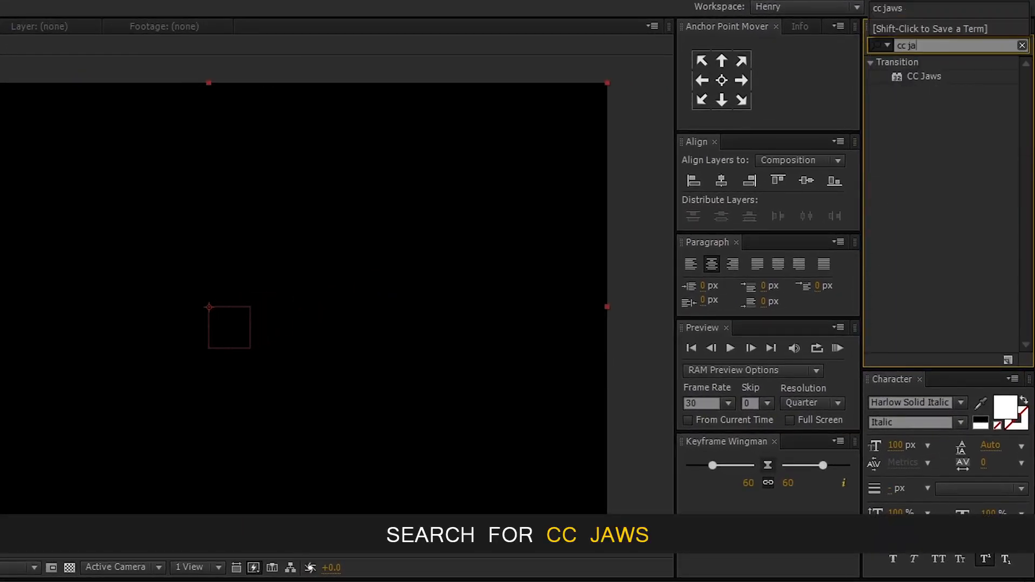
{"action": "left_click", "coordinate": [923, 76]}
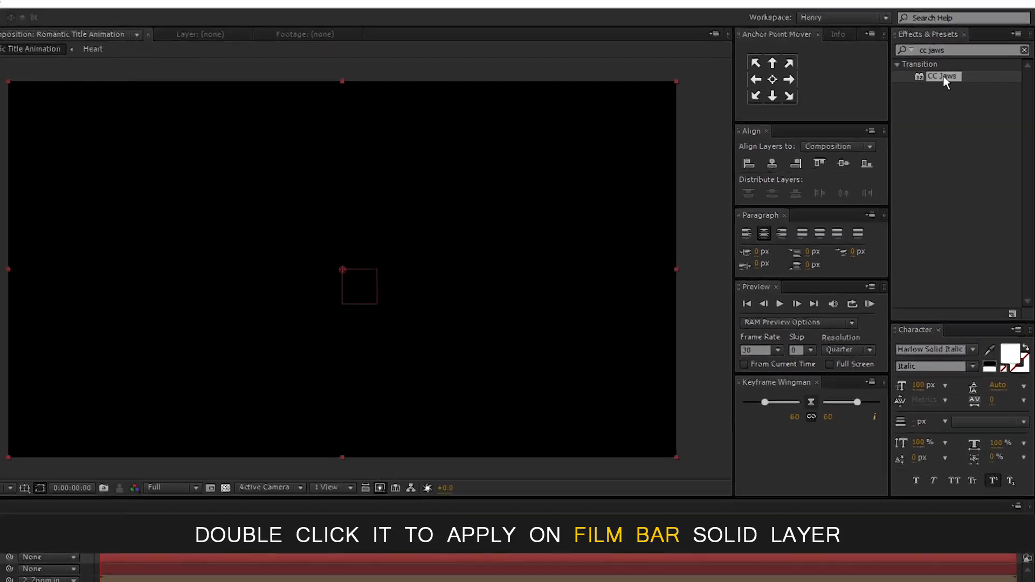
{"action": "double_click", "coordinate": [943, 76]}
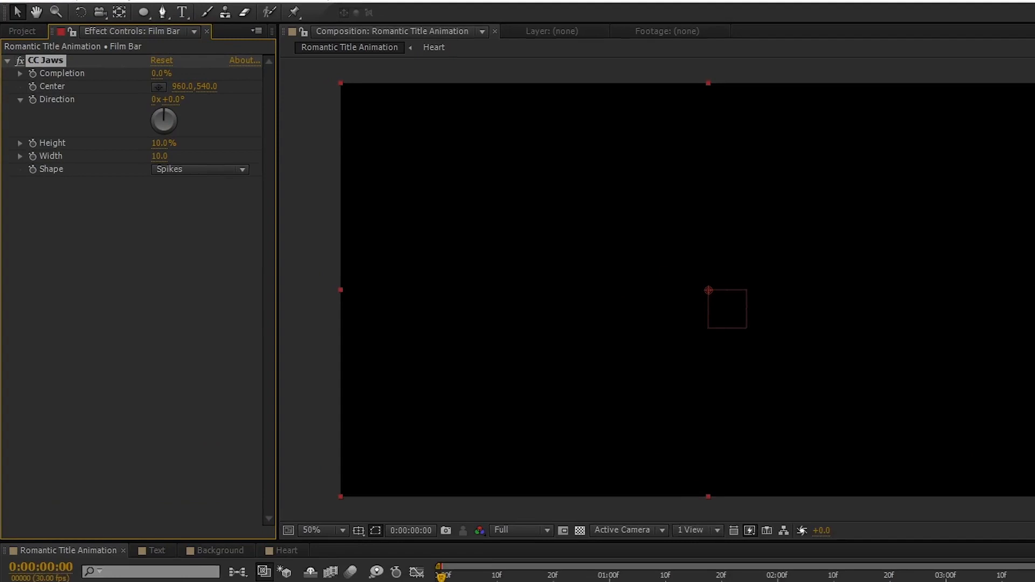
- Set CC Jaws Completion to 80% and Height to 0% on the Film Bar
{"action": "left_click", "coordinate": [159, 74]}
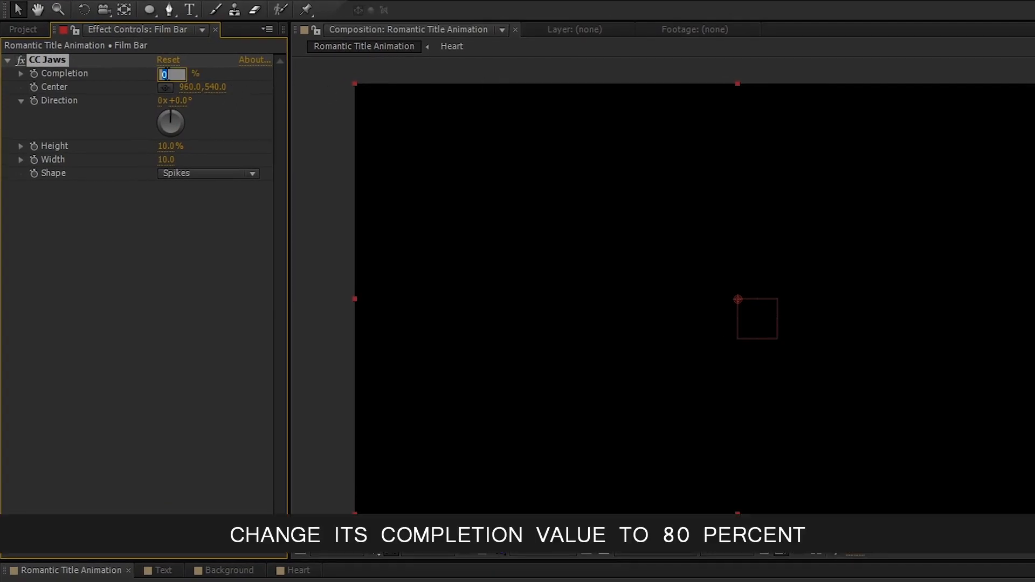
{"action": "type", "text": "80"}
{"action": "key", "text": "Return"}
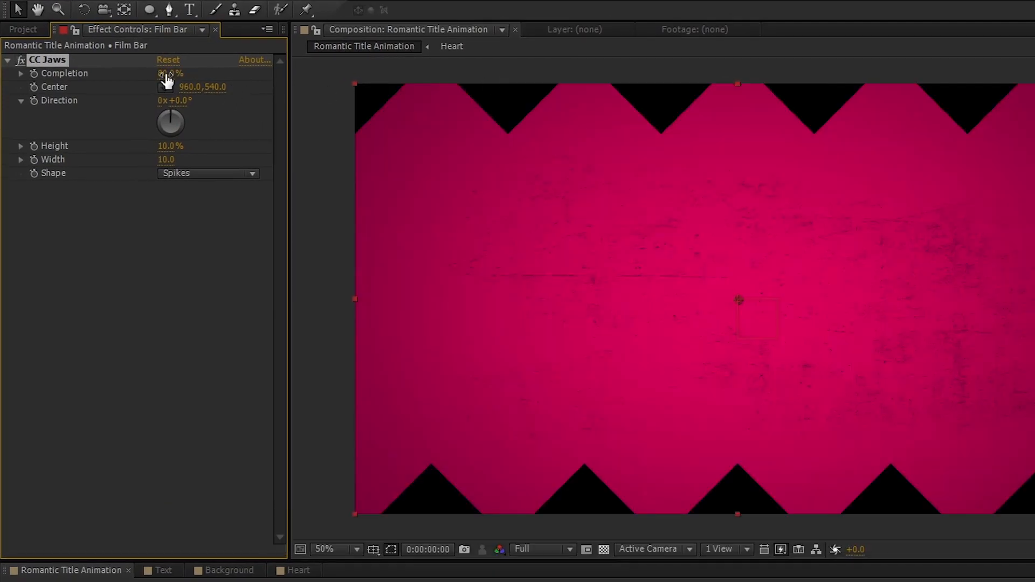
{"action": "left_click", "coordinate": [167, 146]}
{"action": "type", "text": "0"}
{"action": "key", "text": "Return"}
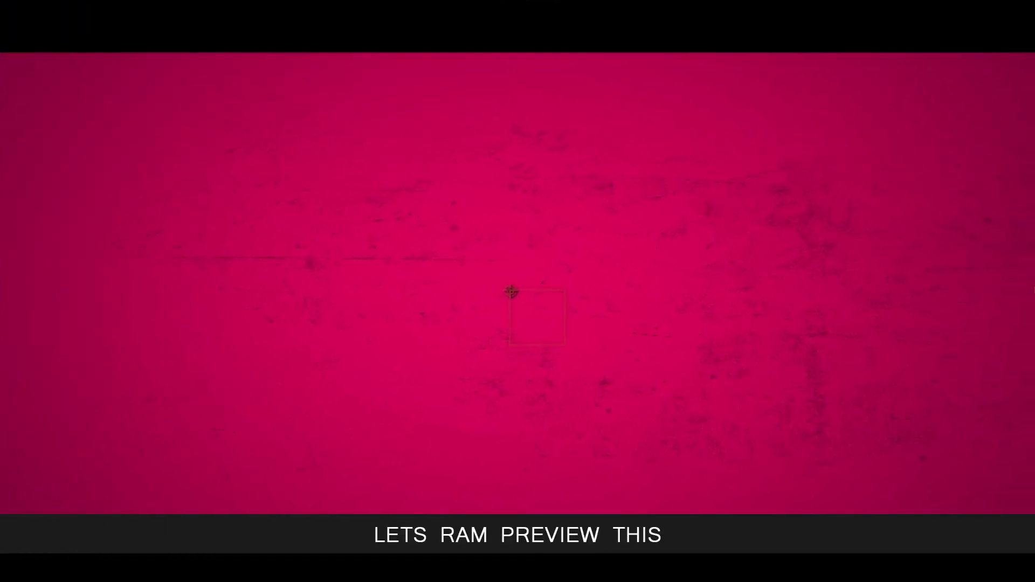